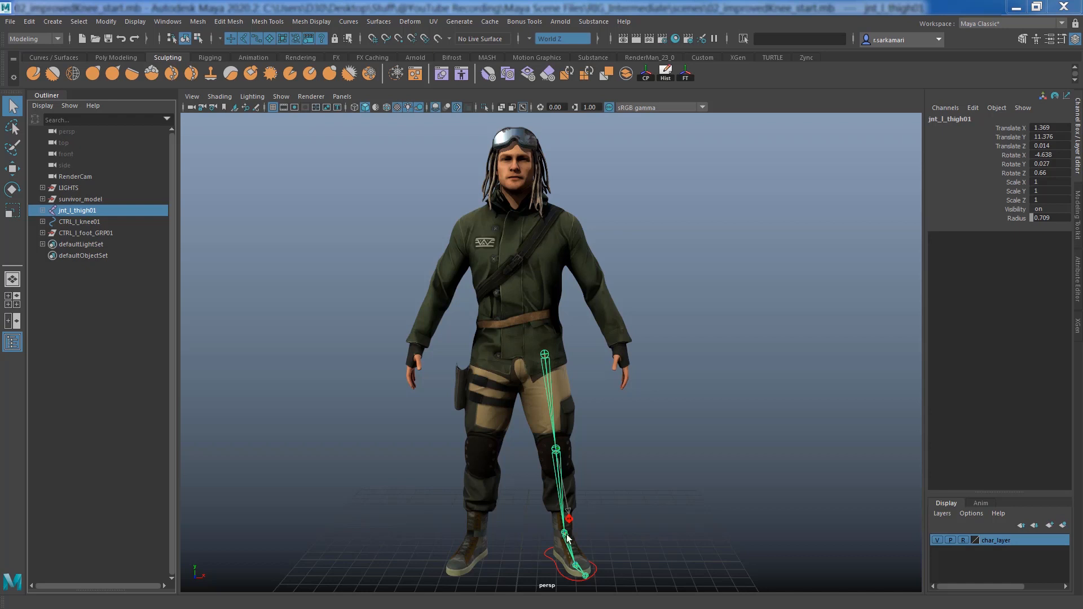
left_click_drag(647, 476, 582, 466, "alt")
right_click_drag(583, 466, 616, 496, "alt")
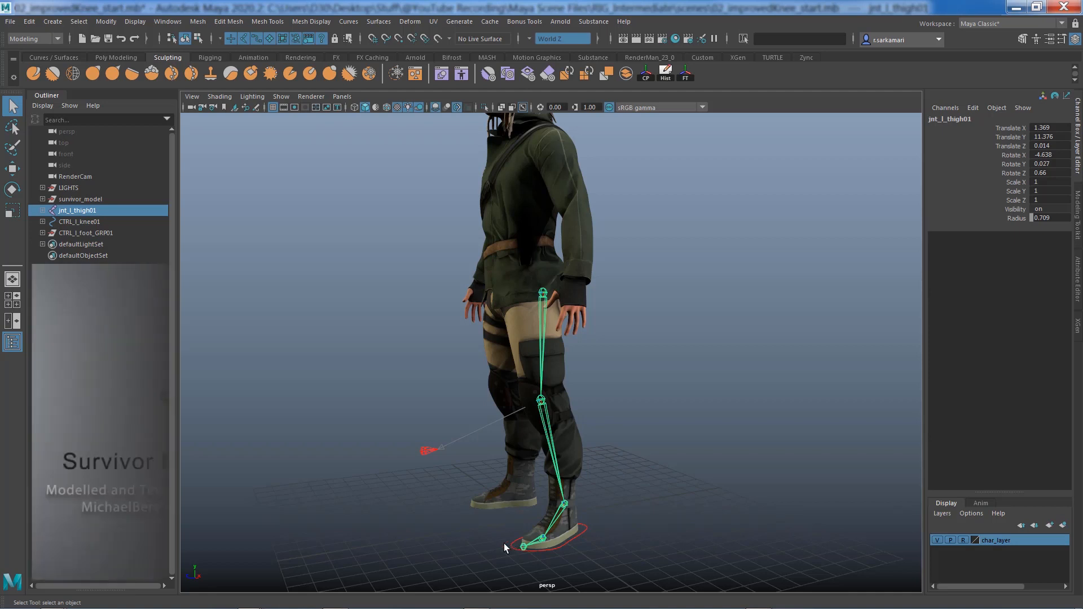
left_click_drag(503, 543, 441, 546, "alt")
right_click_drag(442, 542, 399, 512, "alt")
middle_click_drag(399, 513, 393, 519, "alt")
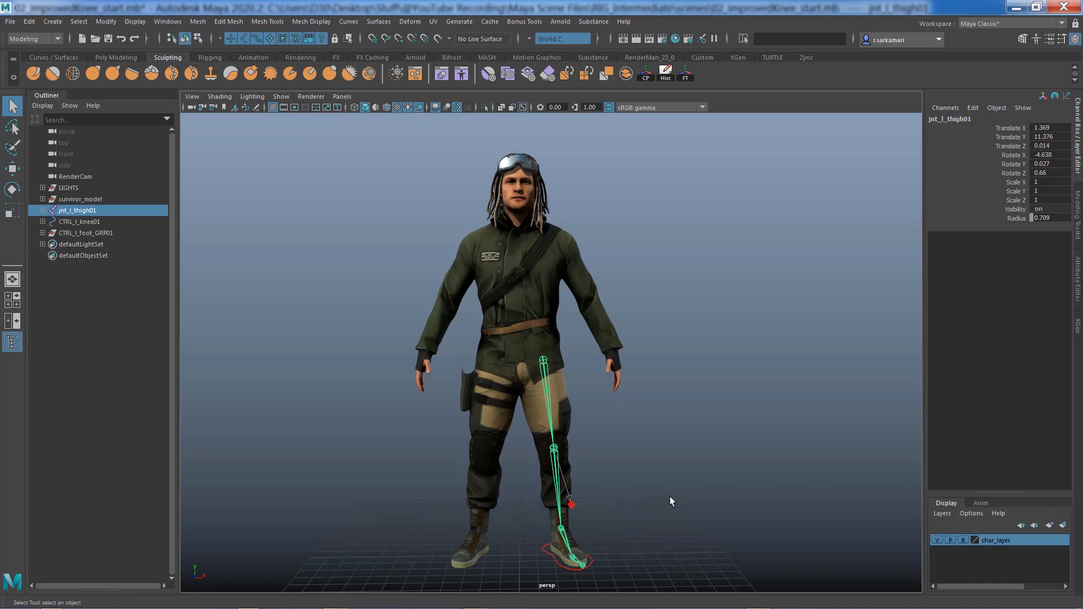
Move the left foot control forward and upward to try bending the leg.
left_click_drag(670, 500, 540, 524, "alt")
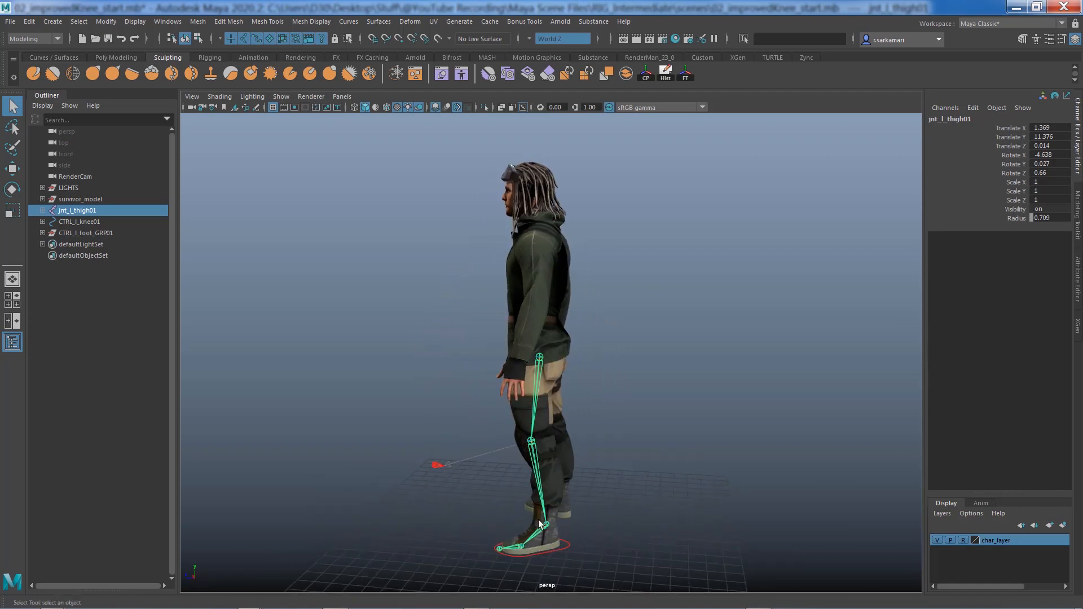
left_click(564, 550)
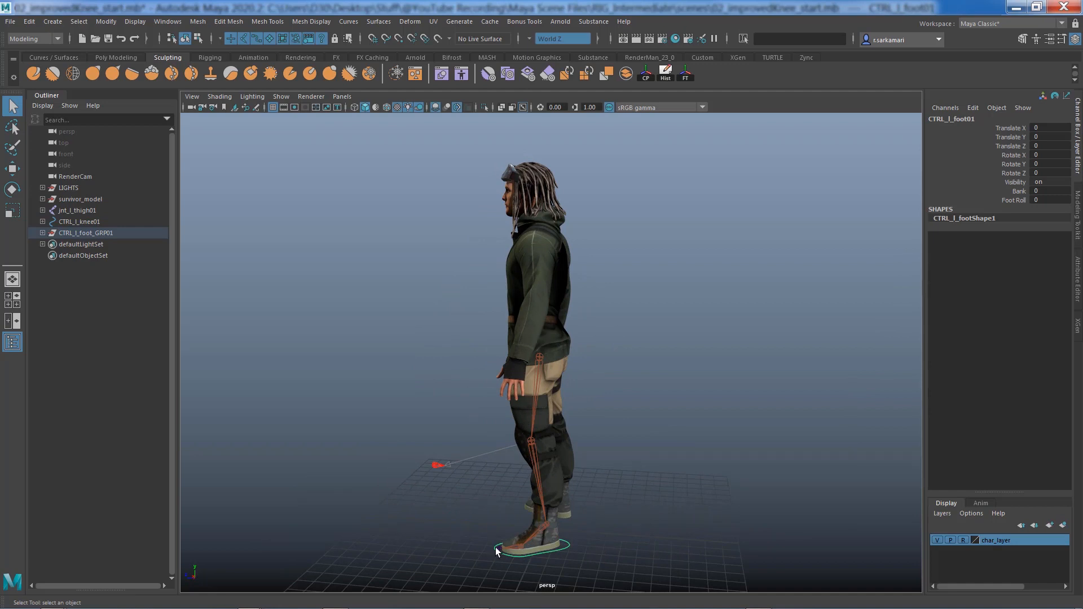
key("w")
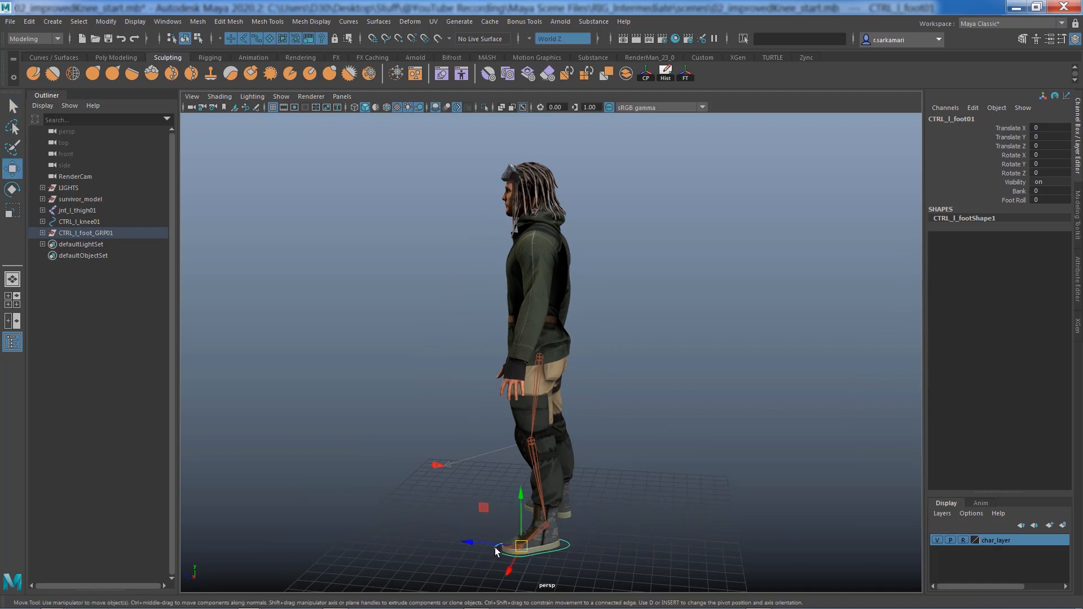
left_click_drag(446, 497, 455, 487, "alt")
left_click_drag(518, 550, 467, 452)
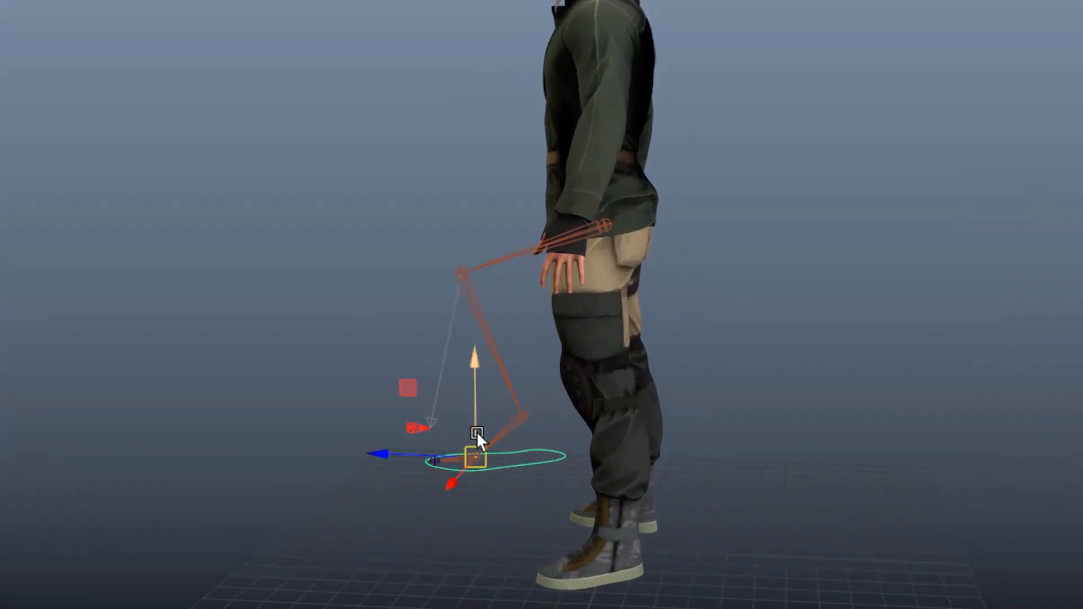
Change the viewport background to plain light grey and hide the grid.
key("alt+b")
key("alt+b")
key("alt+b")
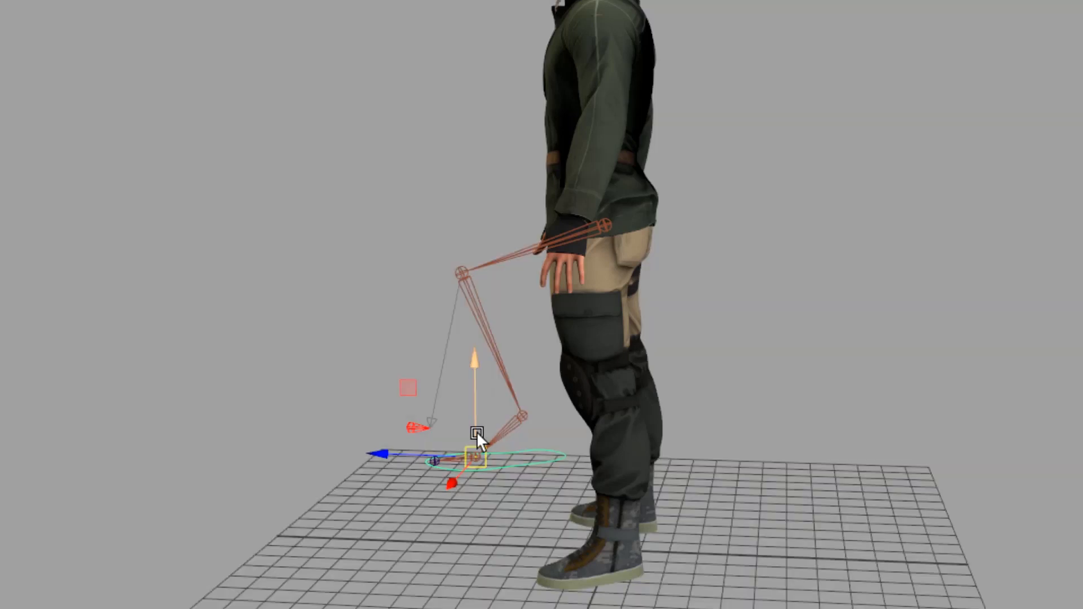
left_click(189, 2)
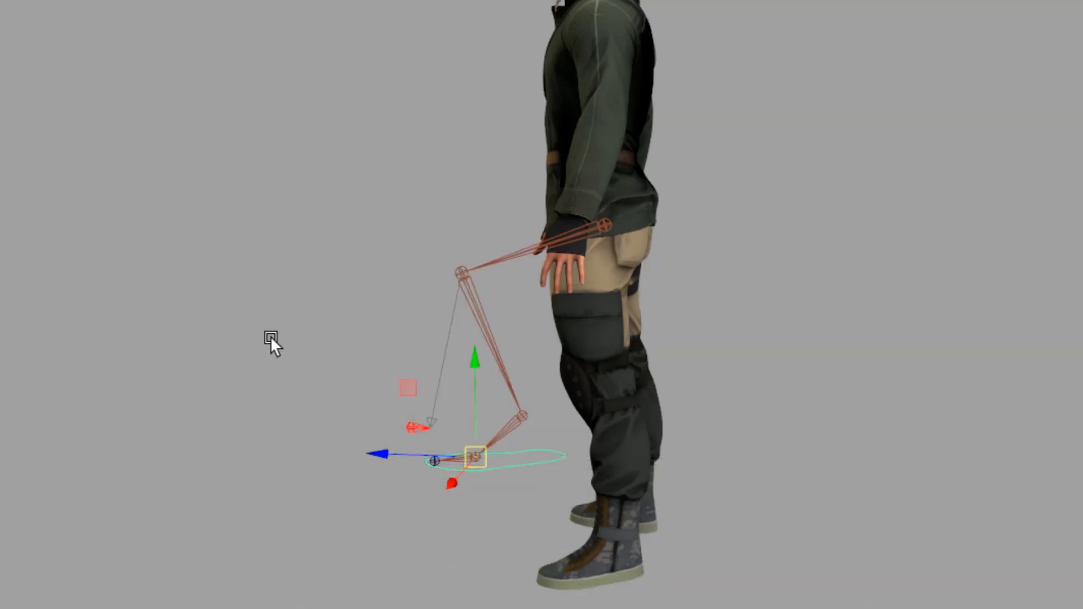
Try raising the left foot control to waist height and lifting the knee control to chest height.
mouse_move(270, 337)
left_mouse_down("alt")
mouse_move(428, 490)
mouse_move(441, 473)
mouse_move(427, 445)
mouse_move(440, 483)
mouse_move(340, 235)
left_mouse_up("alt")
left_click_drag(371, 462, 333, 55)
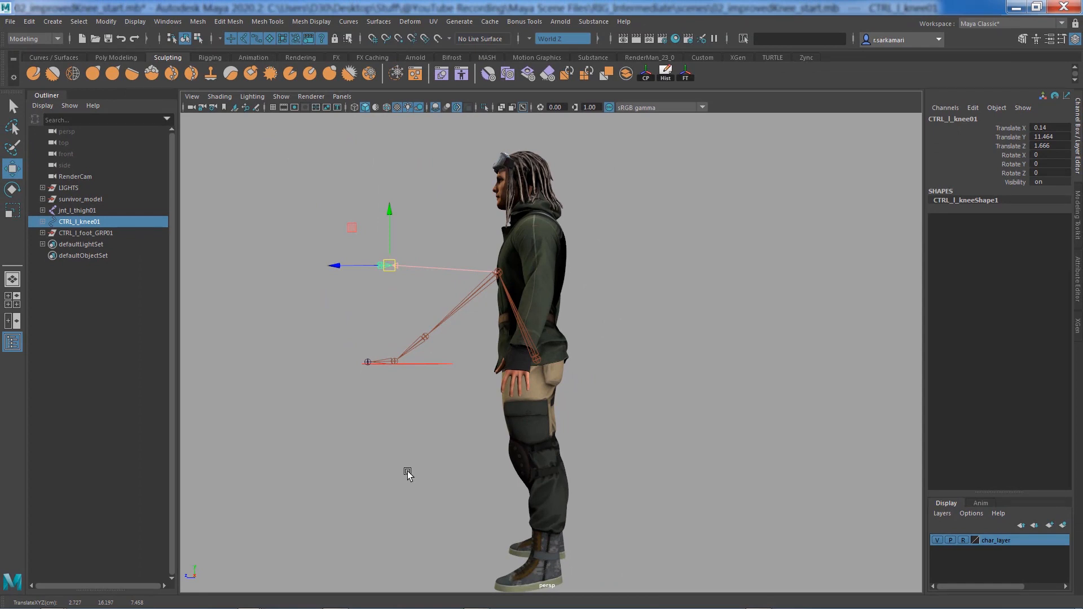
left_click(382, 362)
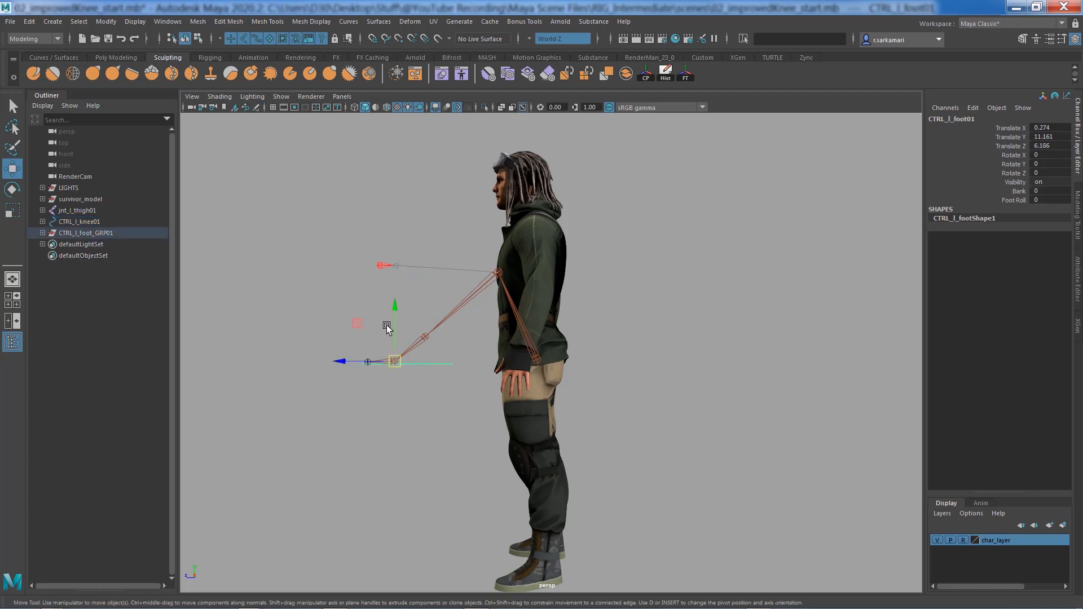
Undo the foot and knee control moves back to the leg's standing pose.
key("ctrl+z")
key("ctrl+z")
key("ctrl+z")
key("ctrl+z")
key("ctrl+z")
key("ctrl+z")
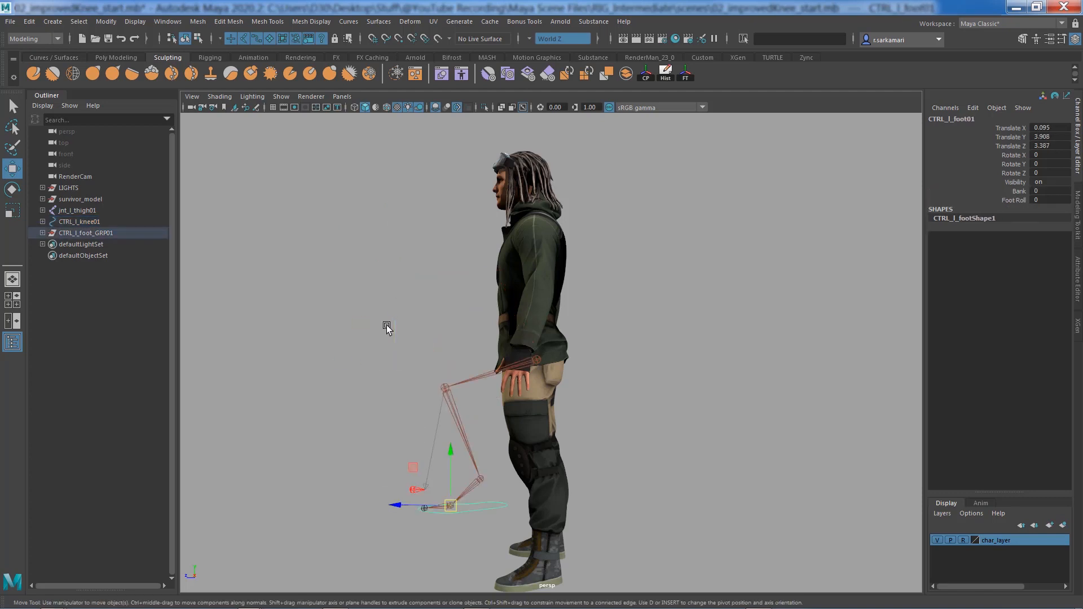
Clear the selection and create an empty group.
left_click_drag(278, 296, 405, 306, "alt")
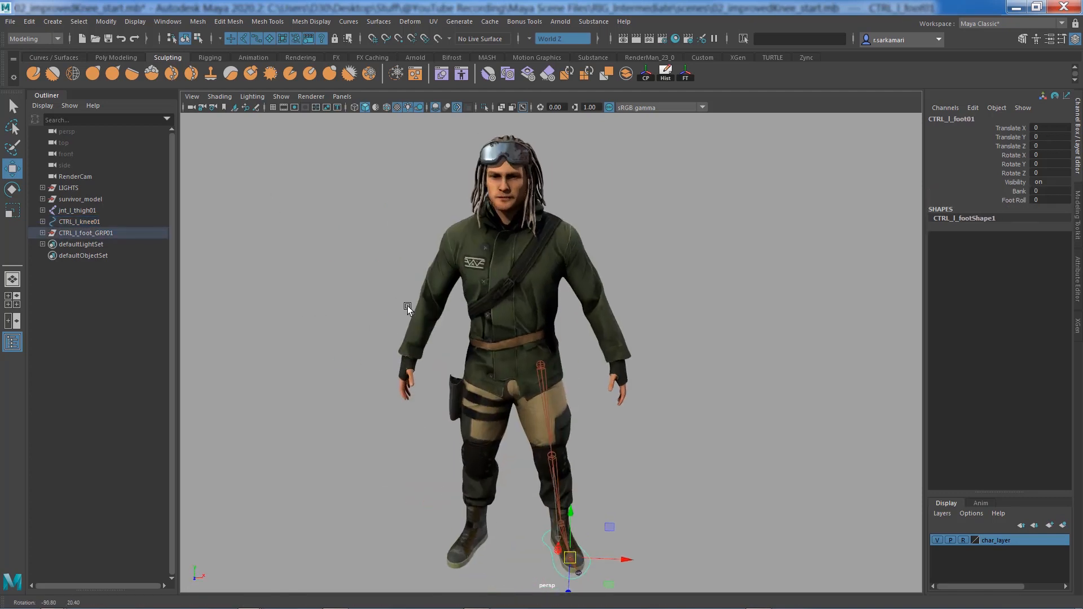
middle_click_drag(390, 375, 402, 316, "alt")
left_click_drag(403, 316, 399, 314, "alt")
middle_click_drag(399, 314, 379, 377, "alt")
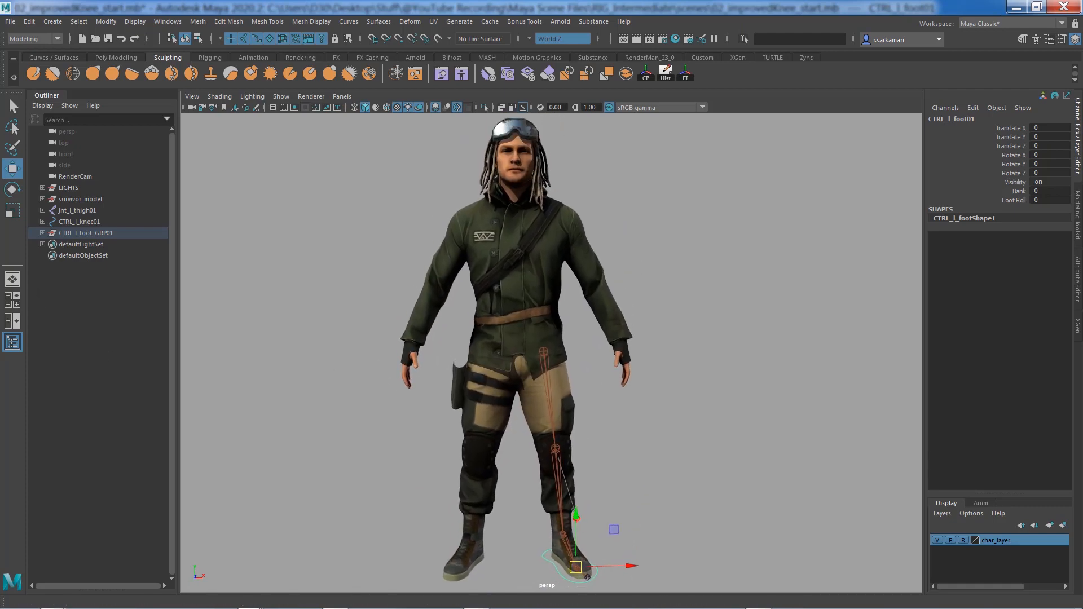
left_click(77, 210)
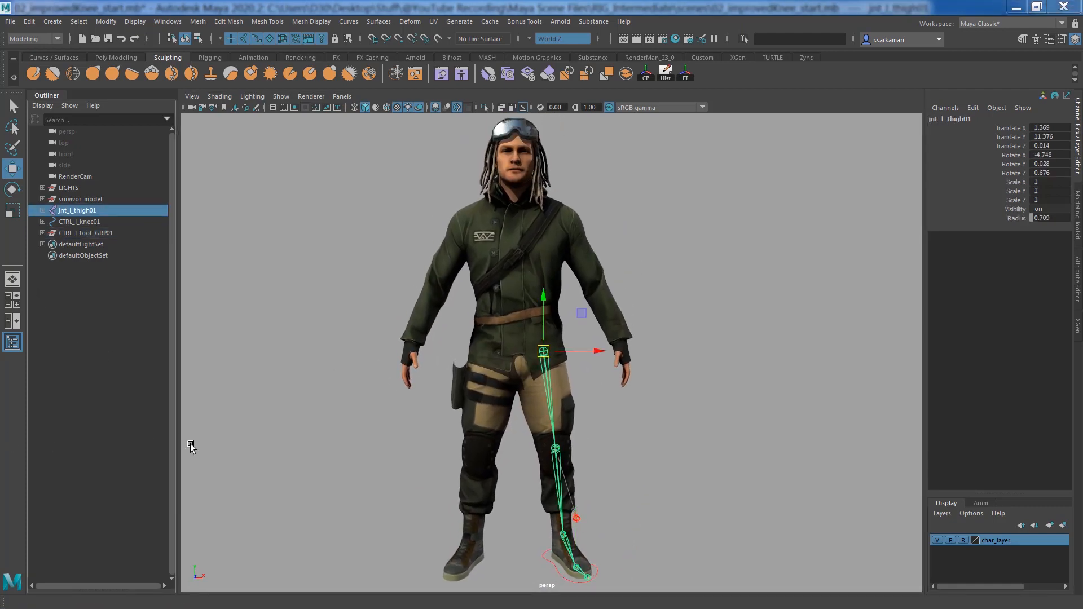
left_click(255, 213)
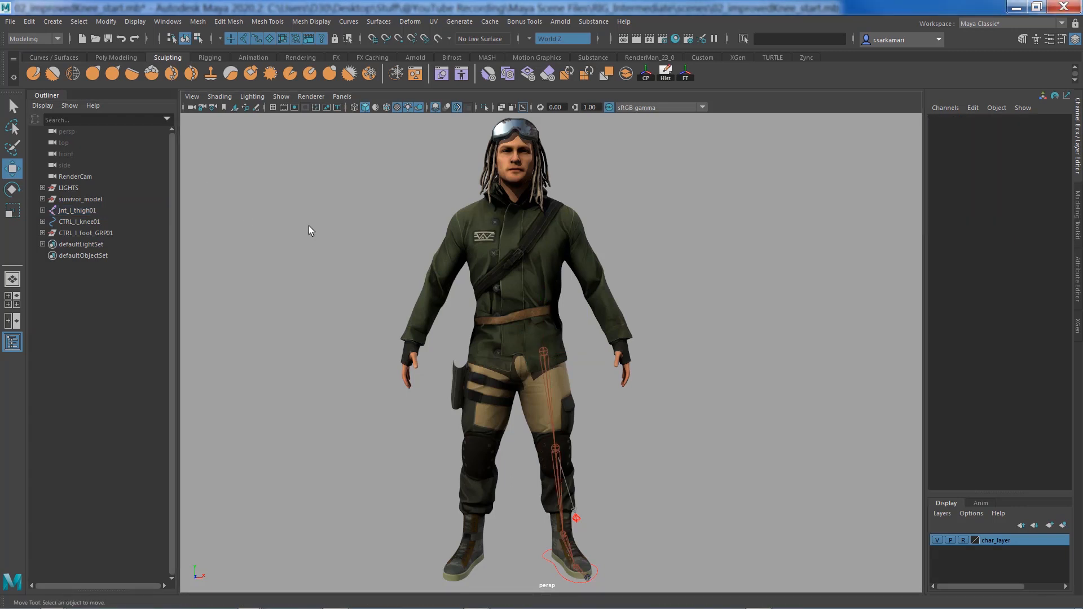
left_click(30, 22)
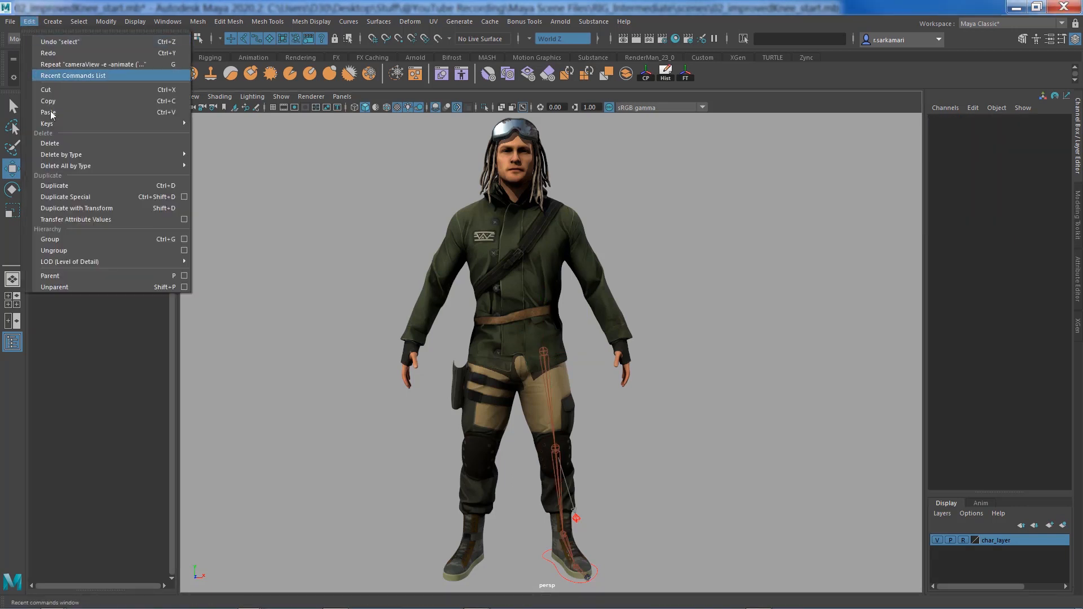
left_click(62, 239)
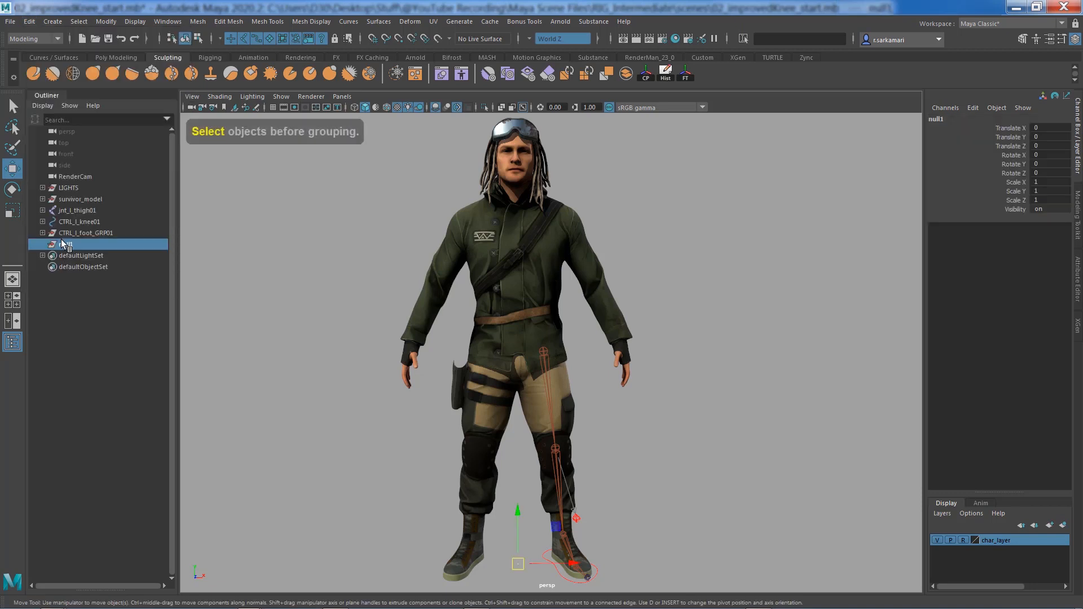
Snap the new empty group to the pivot of the left knee control.
left_click_drag(316, 462, 368, 404, "alt")
right_click_drag(348, 401, 416, 437, "alt")
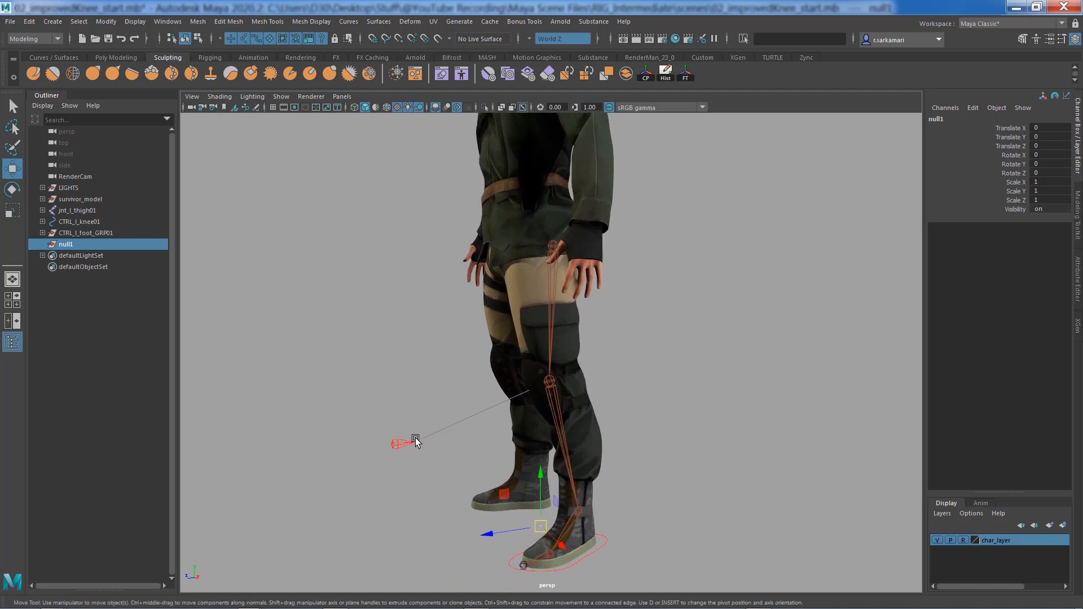
left_click(393, 441)
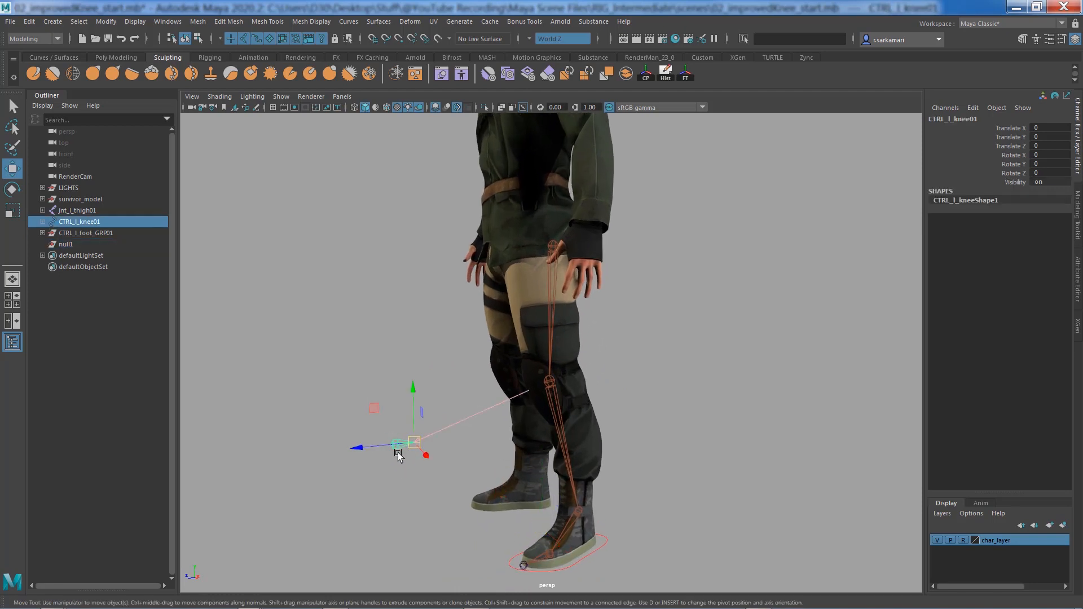
middle_click_drag(415, 504, 411, 475, "alt")
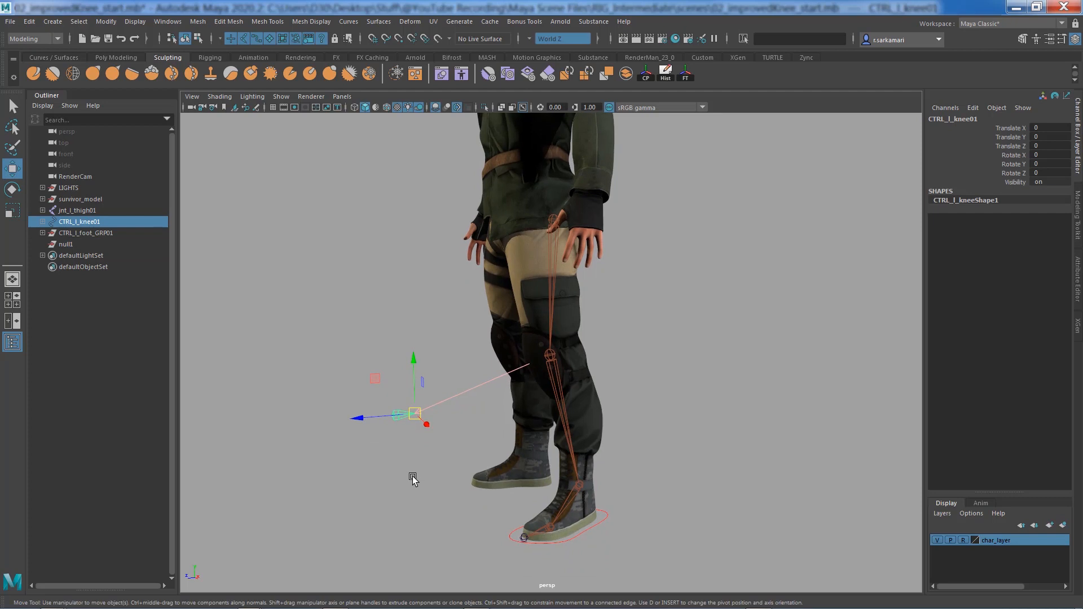
left_click(73, 247)
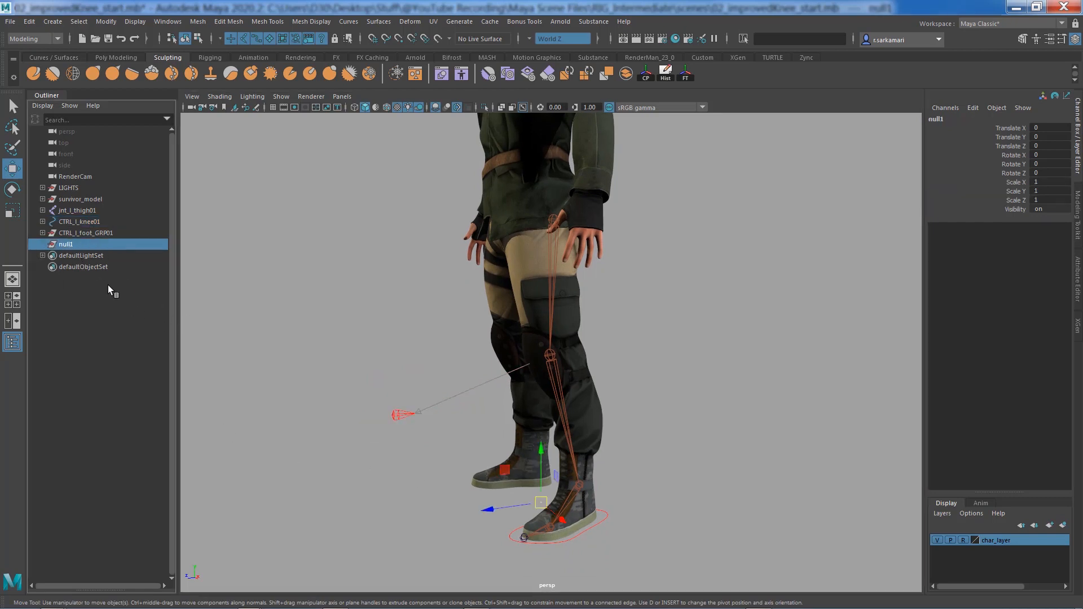
left_click_drag(535, 498, 423, 418)
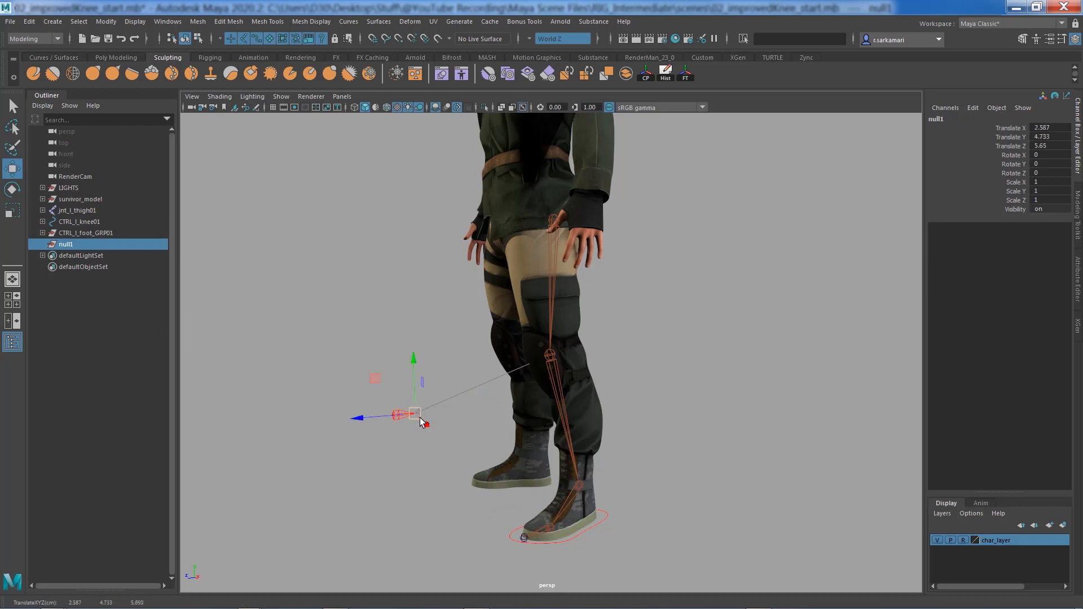
Rename the empty group as CTRL_l_knee_GRP01, reusing the knee control's copied name.
left_click(79, 222)
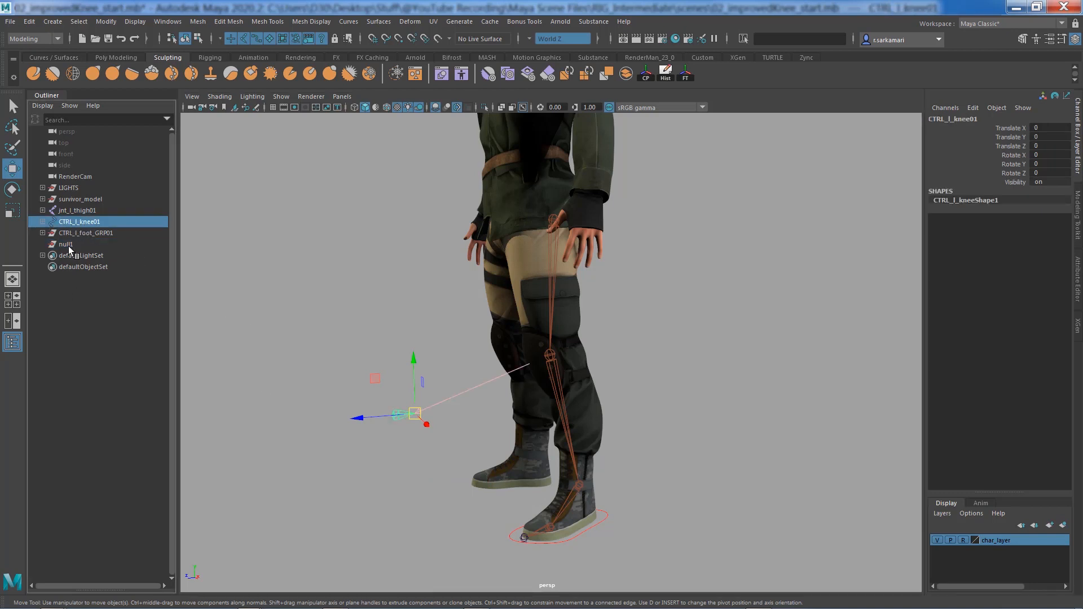
double_click(73, 223)
key("ctrl+c")
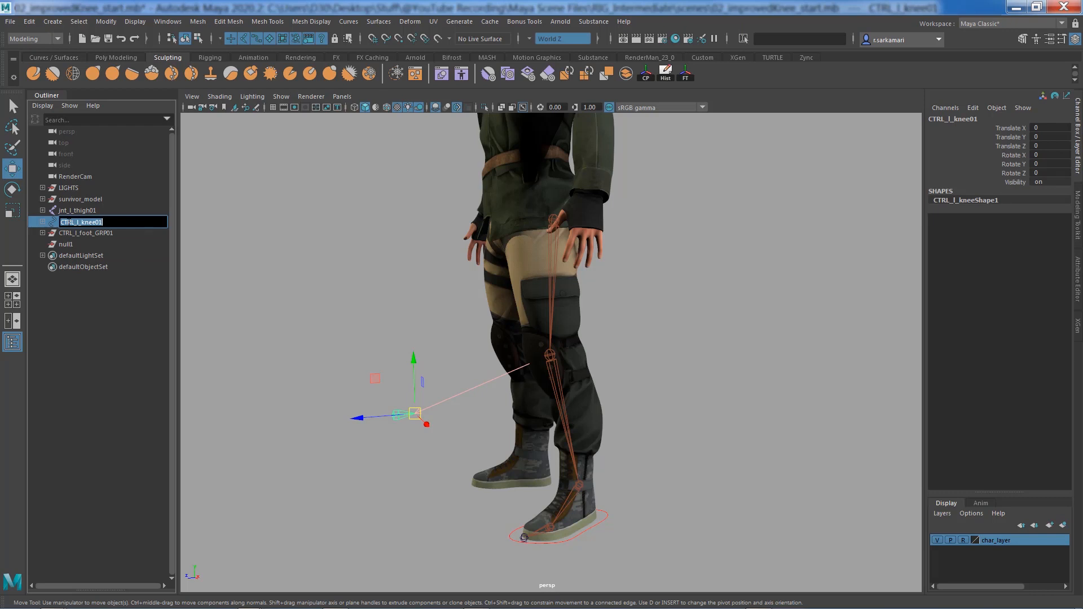
double_click(67, 245)
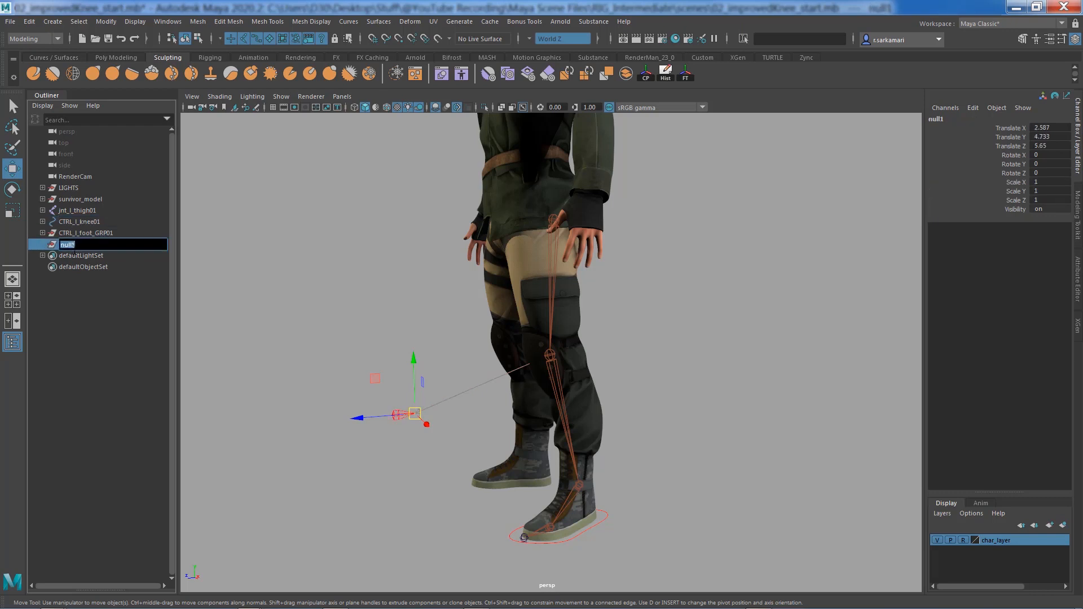
key("ctrl+v")
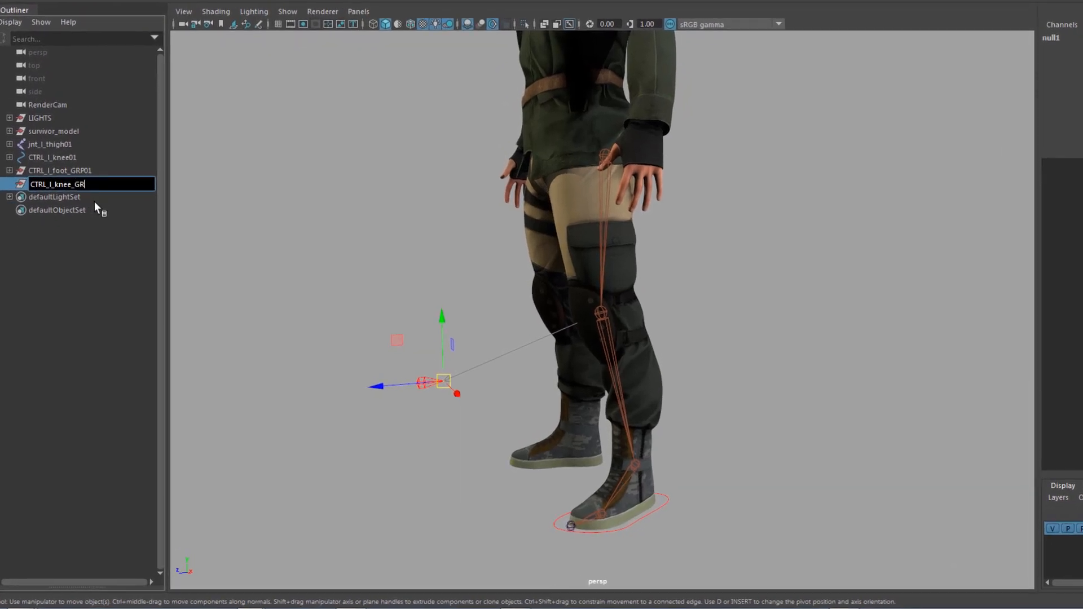
type("01")
key("Return")
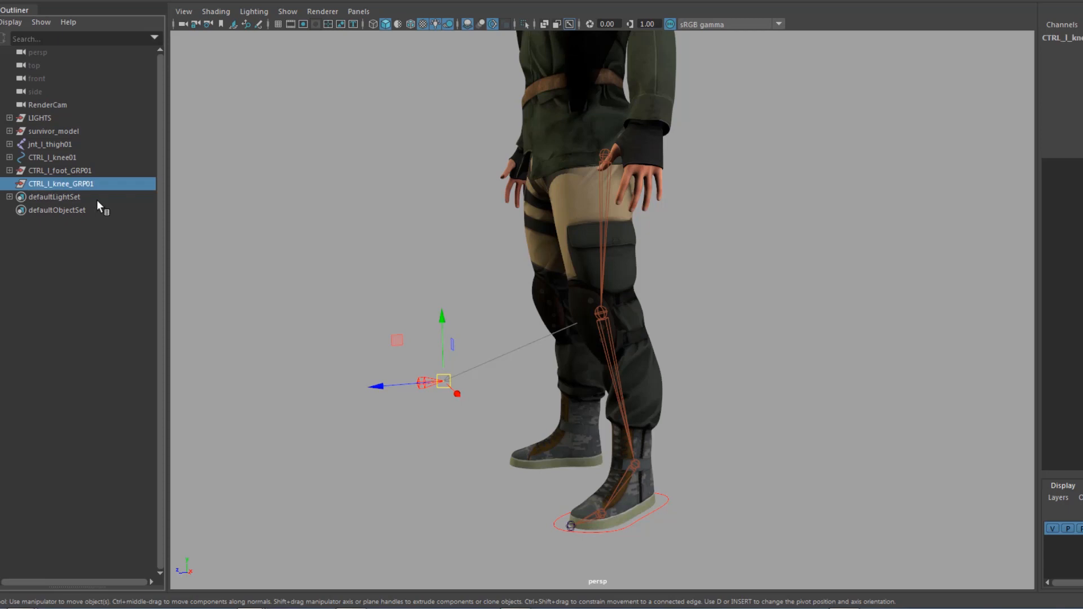
Parent CTRL_l_knee01 under CTRL_l_knee_GRP01 and select the group.
left_click(58, 162)
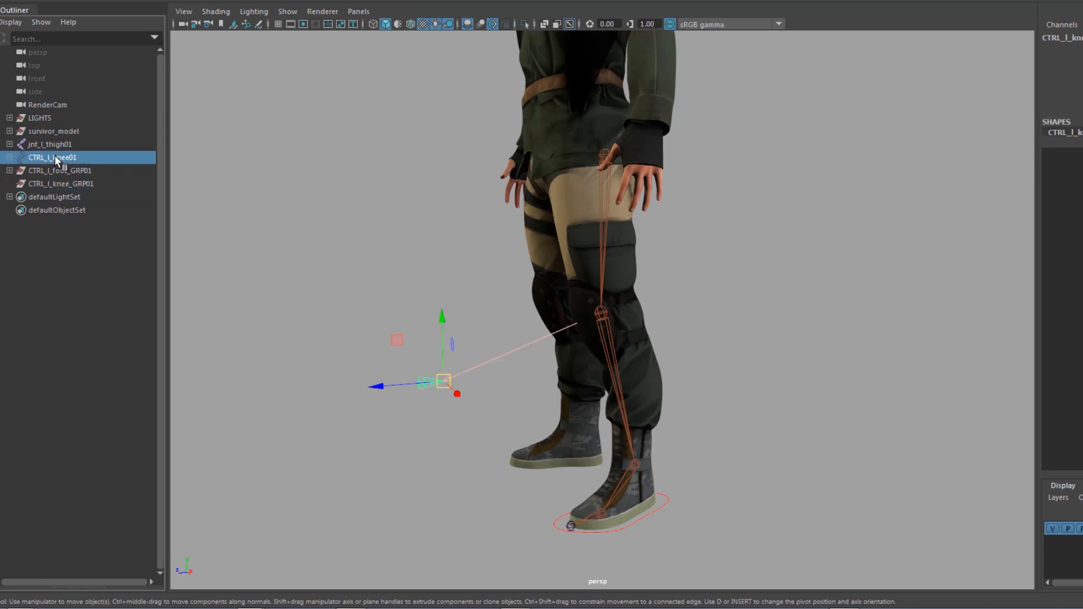
middle_click_drag(55, 157, 56, 184)
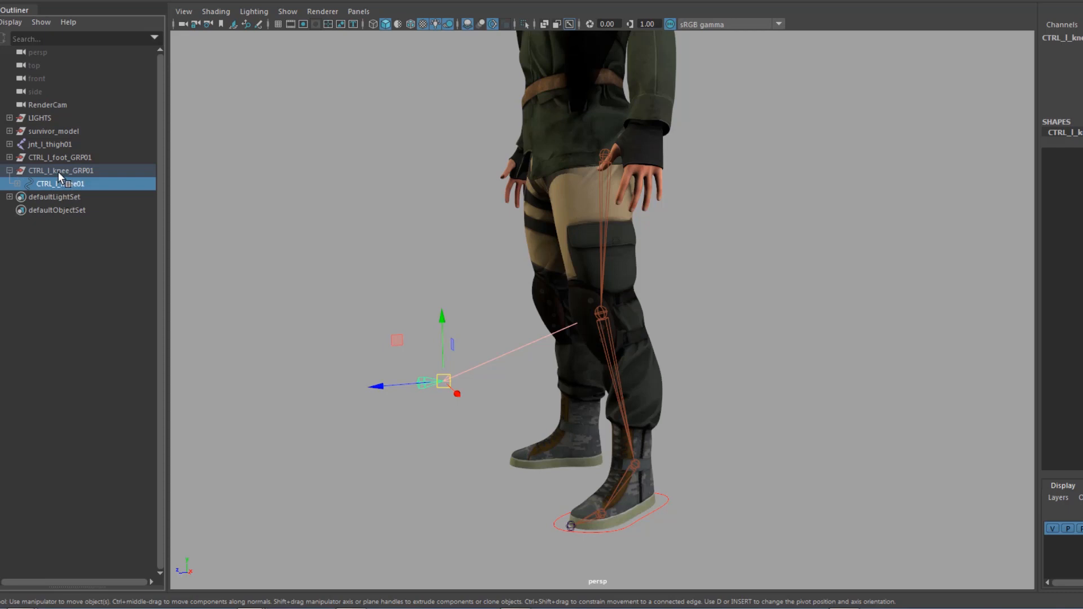
left_click(58, 172)
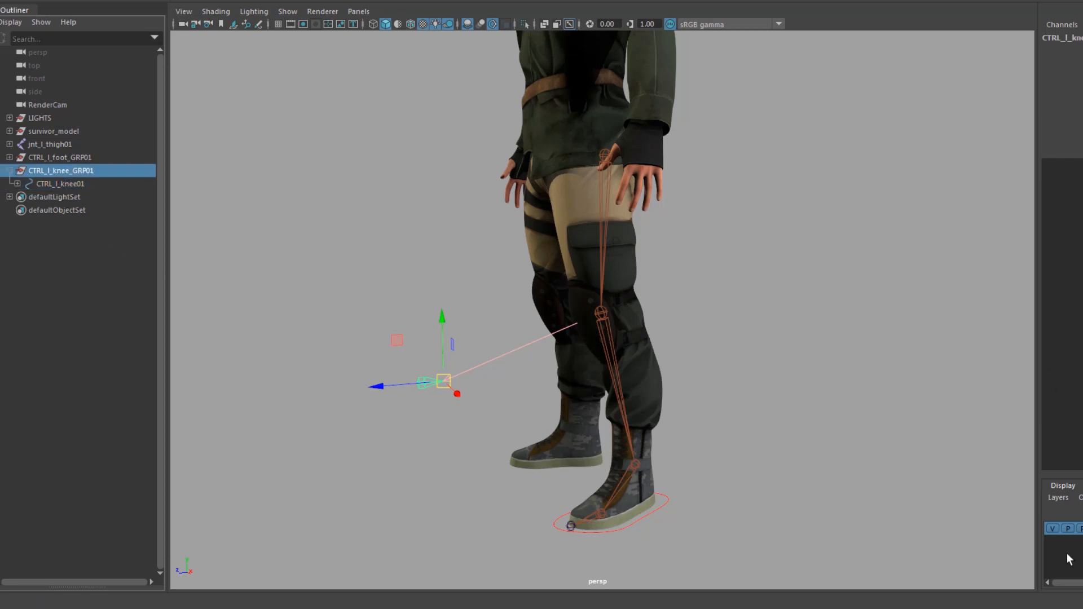
Hide the char_layer display layer, clear the selection and switch the viewport to the right side view.
left_click_drag(1080, 475, 1080, 320)
left_click(1052, 374)
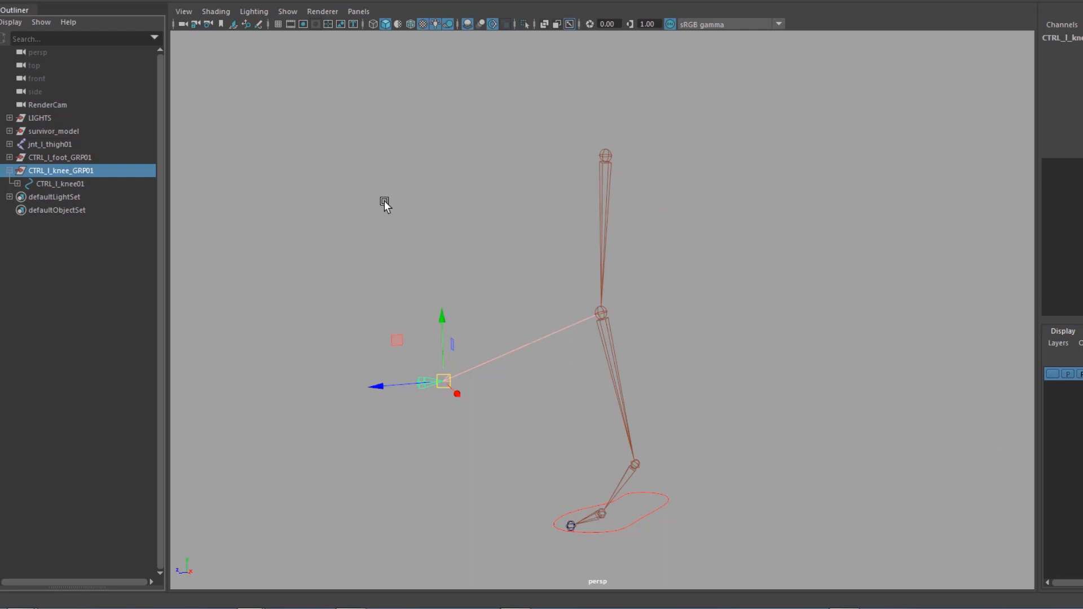
left_click(380, 202)
key("space")
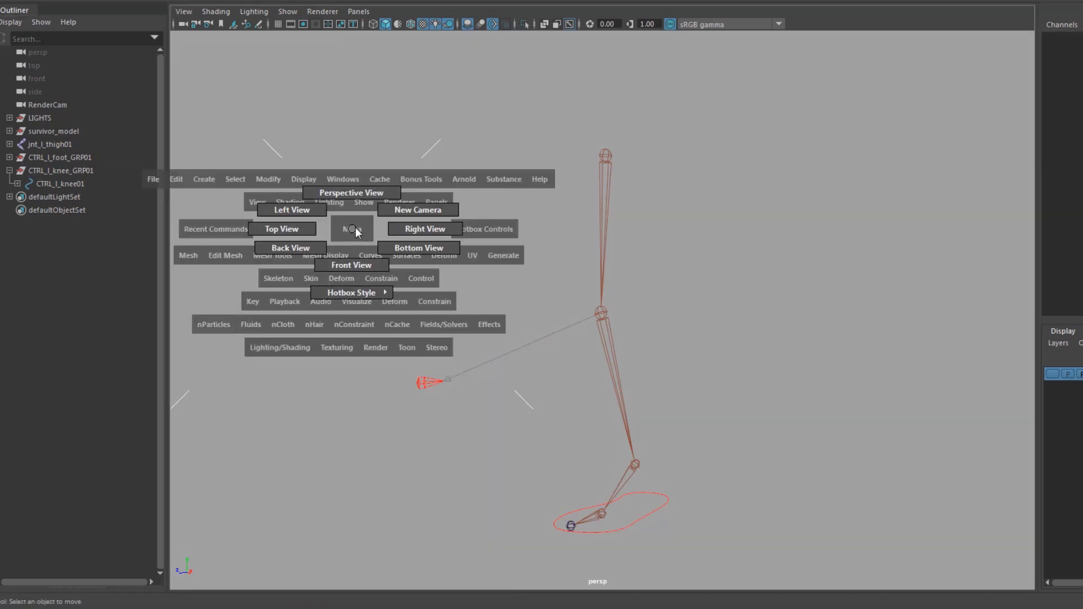
left_click(410, 229)
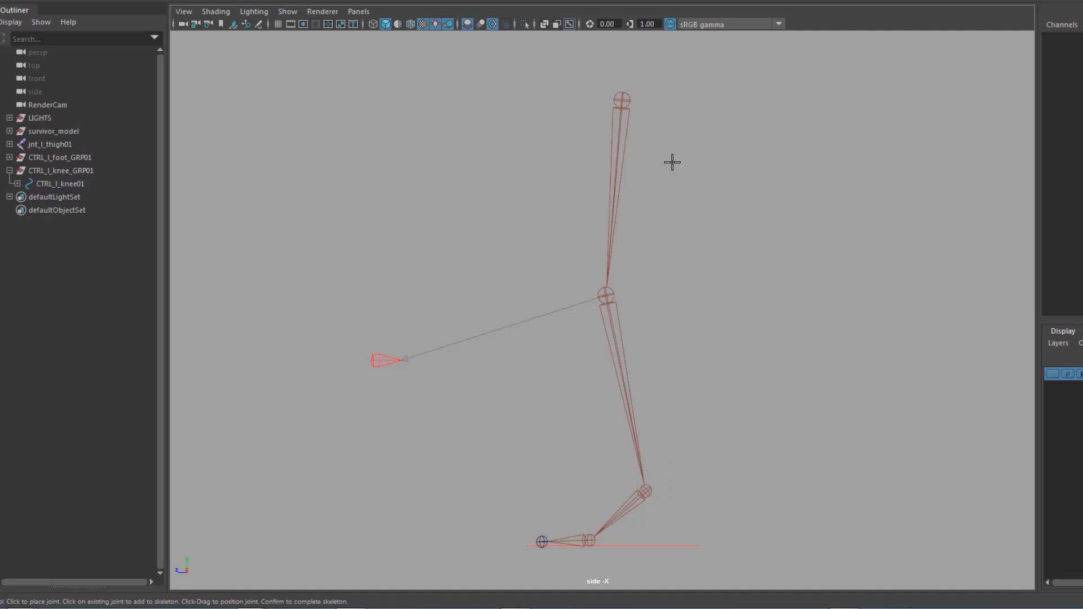
Draw a two-joint chain from the hip joint straight down to the ankle joint, bypassing the knee.
left_click(660, 99)
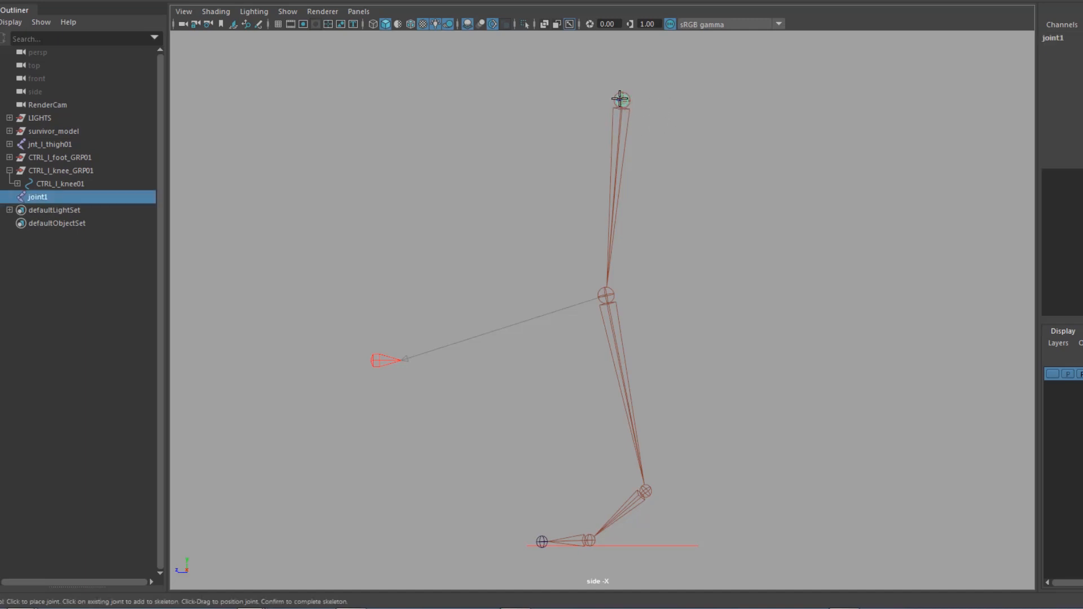
left_click(659, 492)
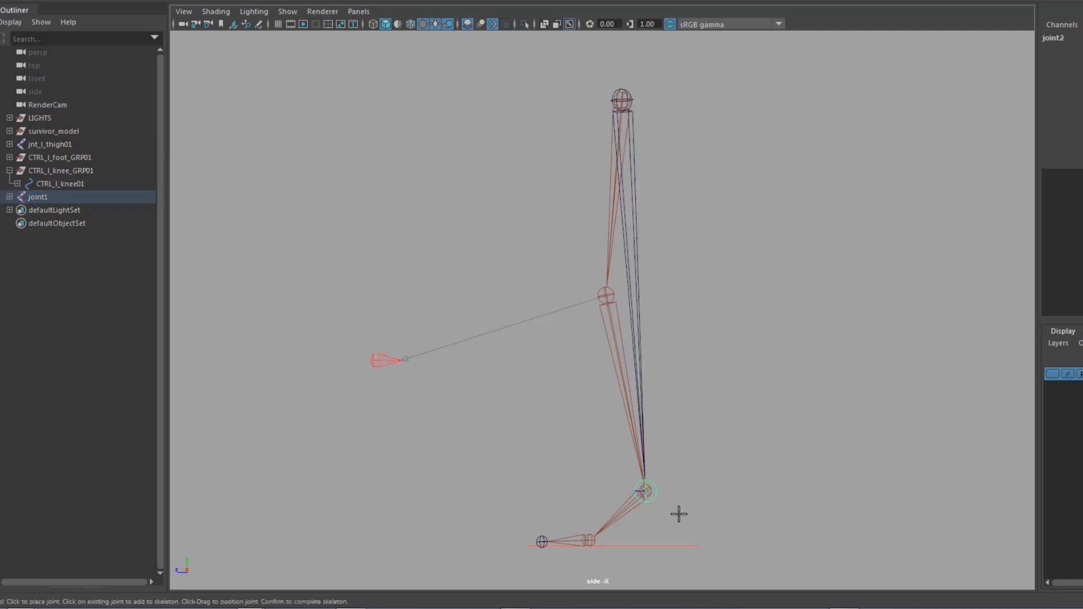
key("Return")
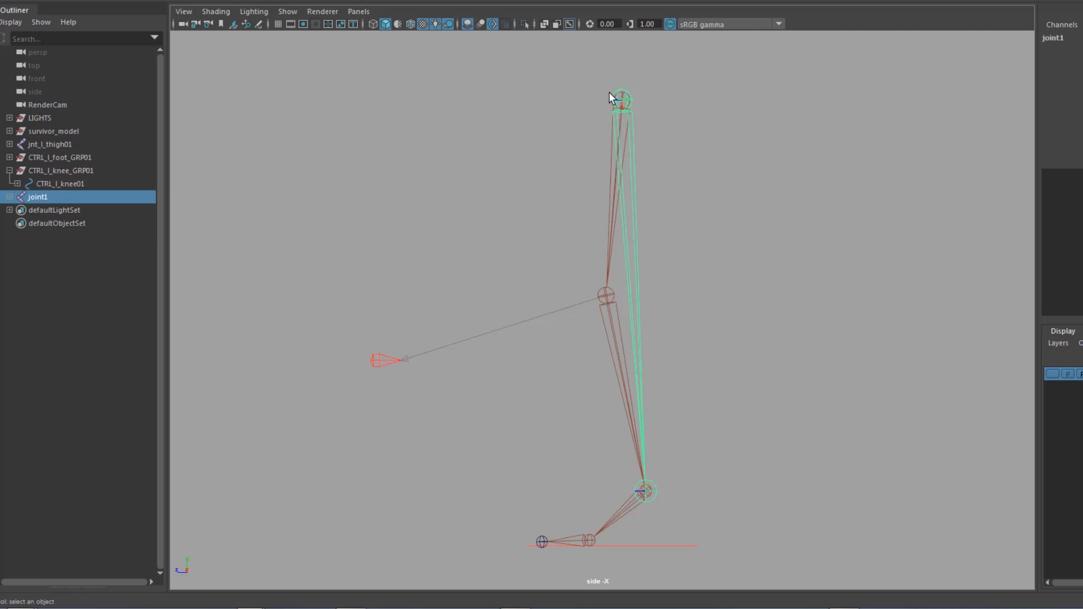
Draw a second two-joint chain in the opposite direction, from the ankle joint up to the hip joint.
key("y")
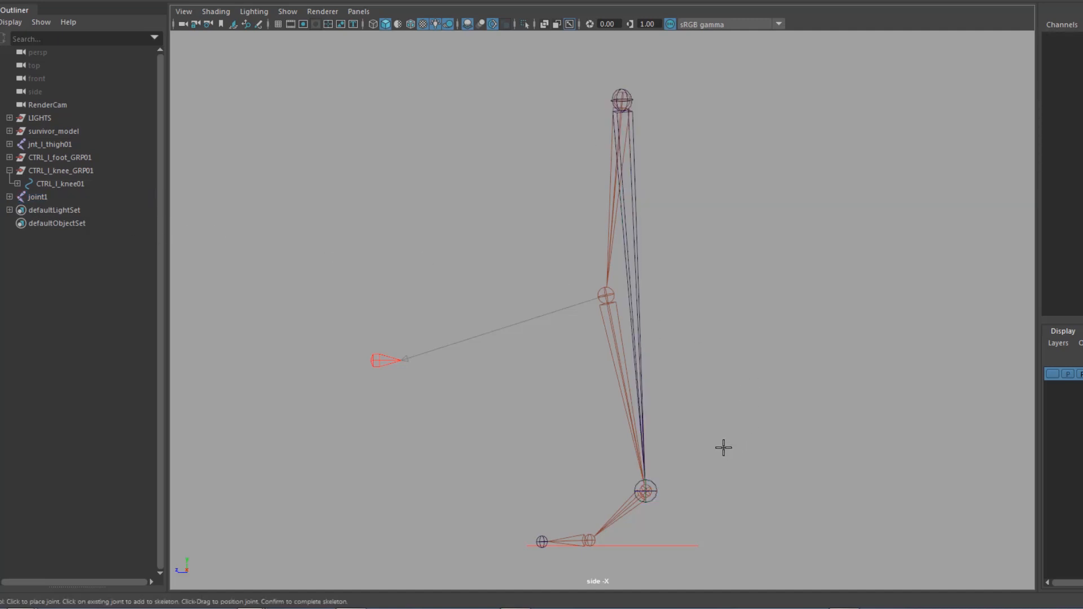
left_click(679, 496)
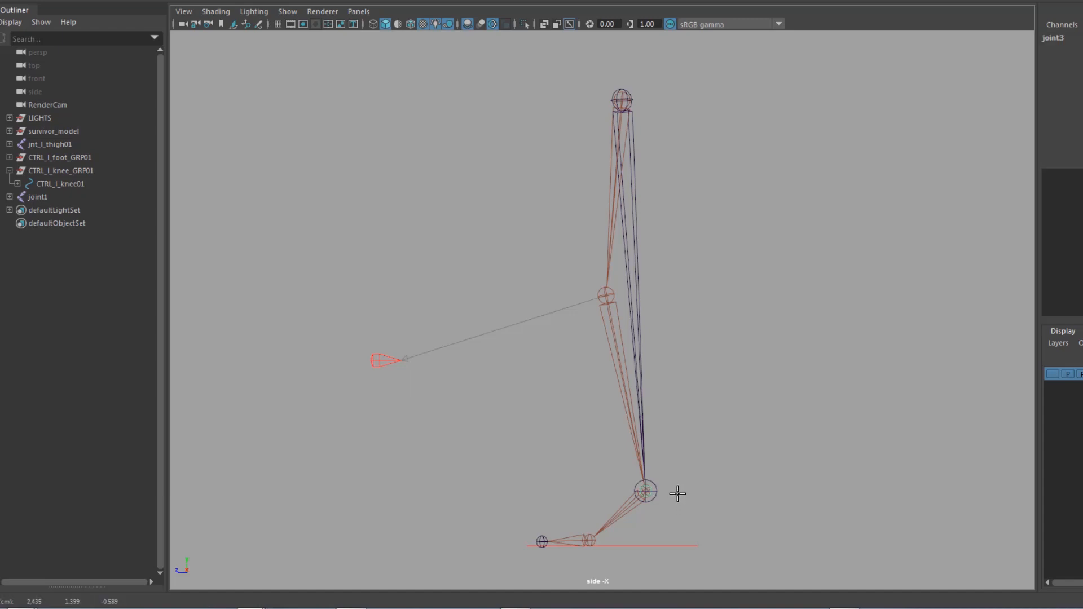
left_click(648, 99)
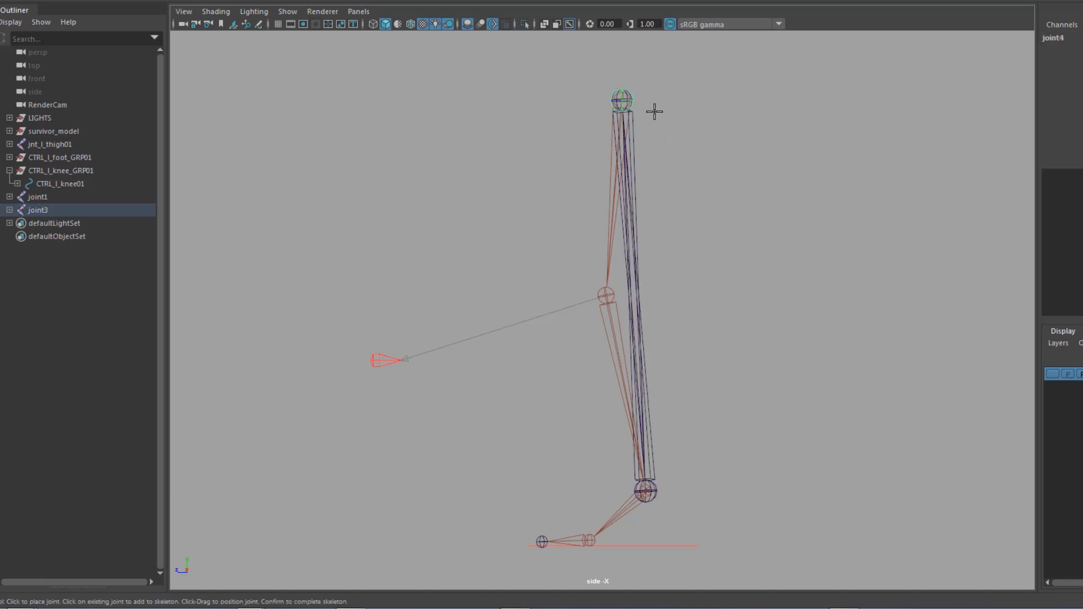
key("Return")
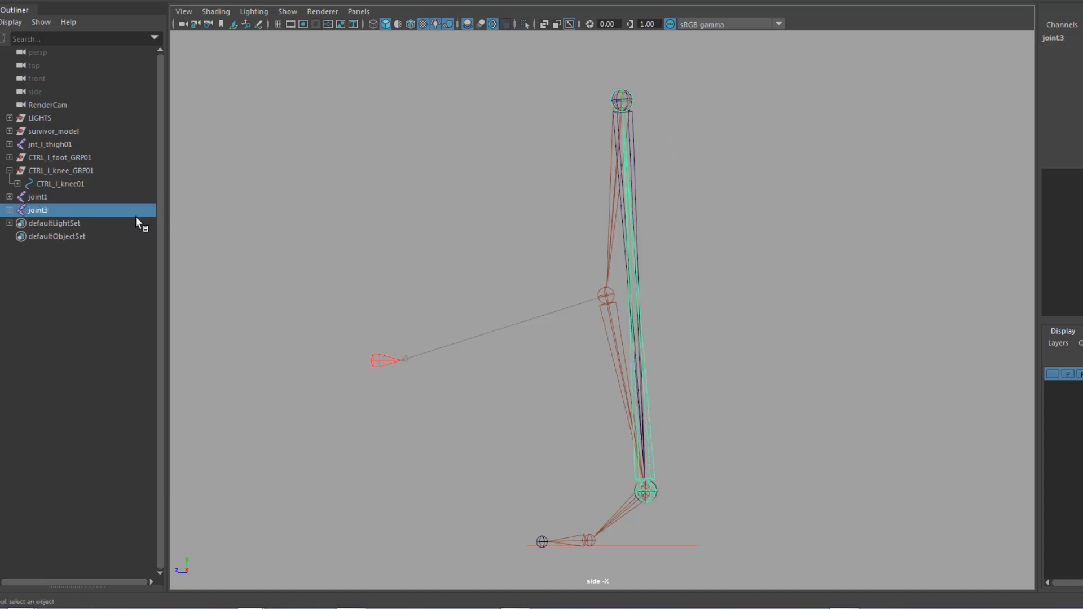
Expand both new joint chains and examine the position and direction of each joint in the side and perspective views.
left_click(9, 196)
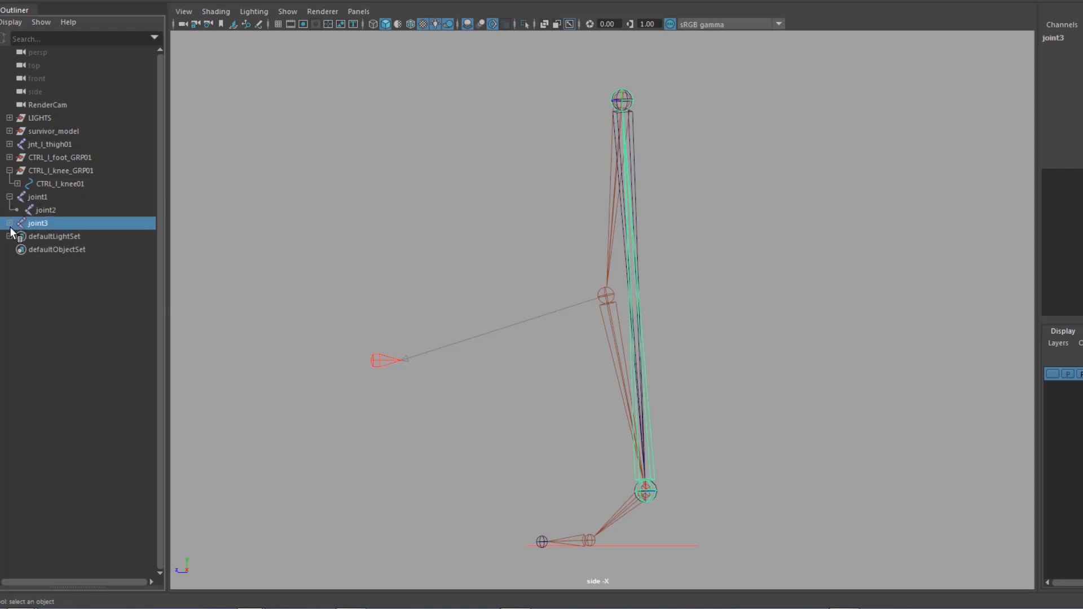
left_click(9, 223)
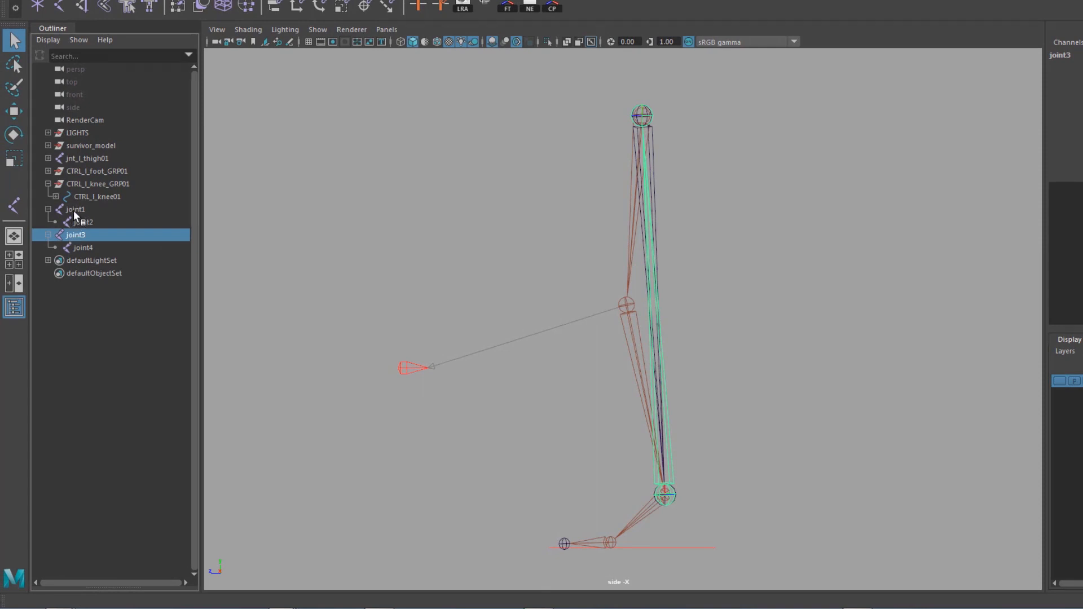
left_click(74, 211)
left_click(74, 223)
left_click(74, 235)
left_click(76, 247)
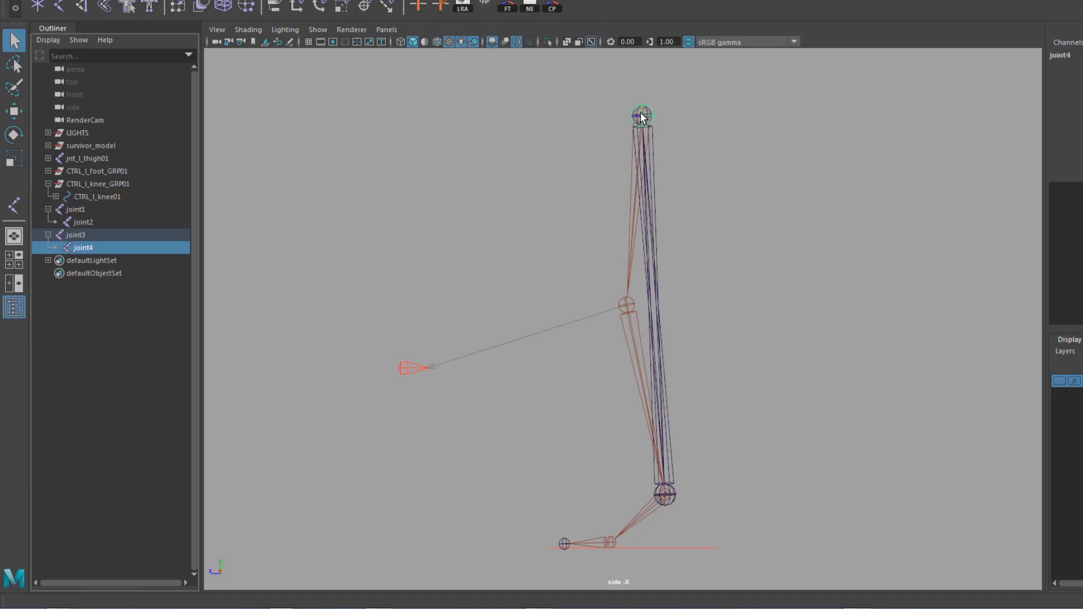
left_click(77, 211)
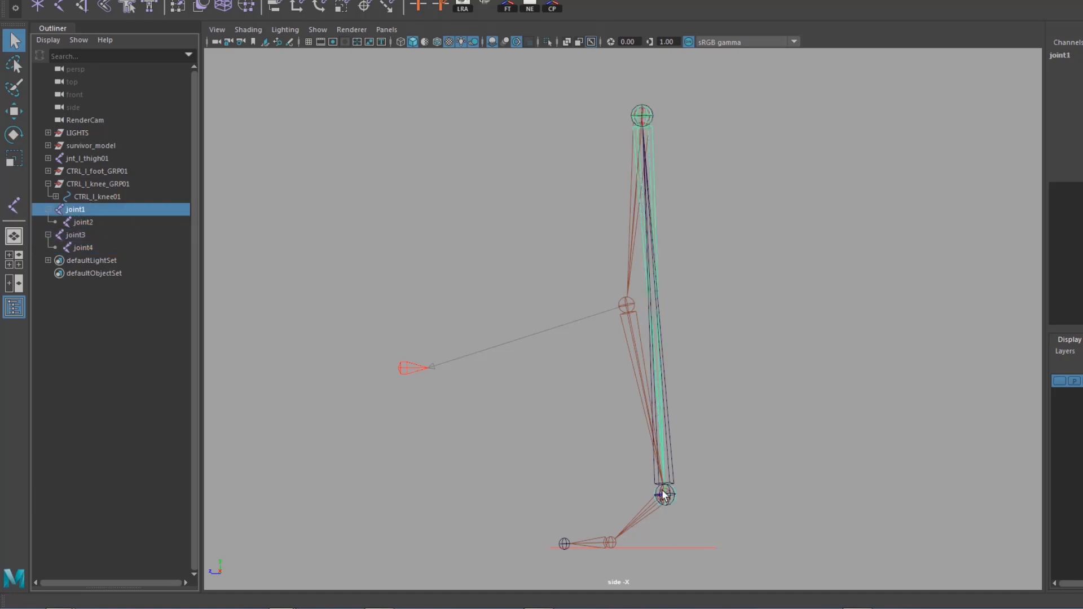
key("space")
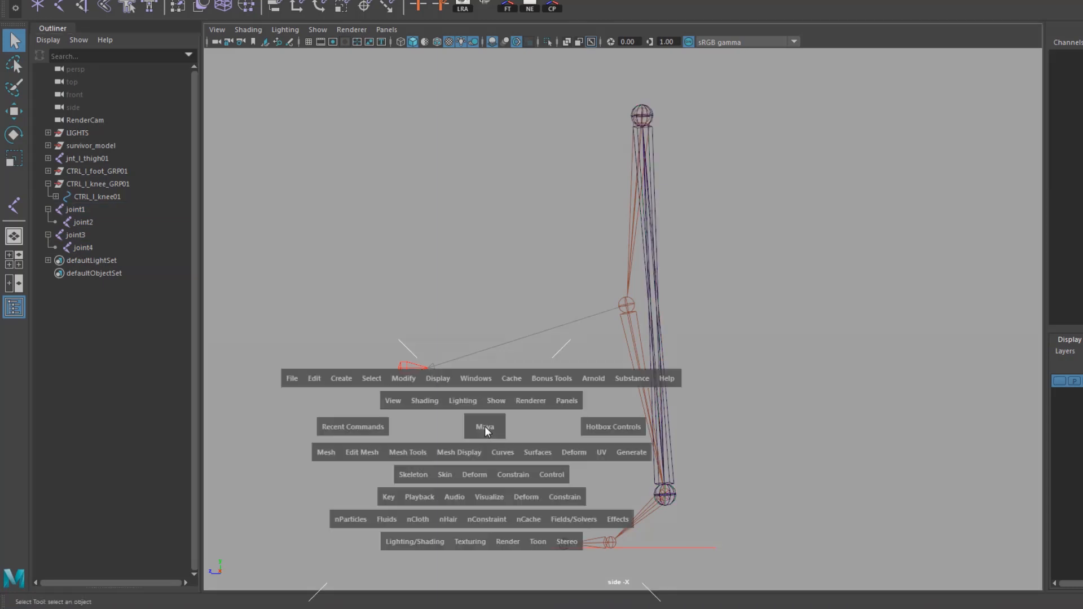
left_click_drag(485, 425, 485, 405)
left_click_drag(476, 448, 543, 430, "alt")
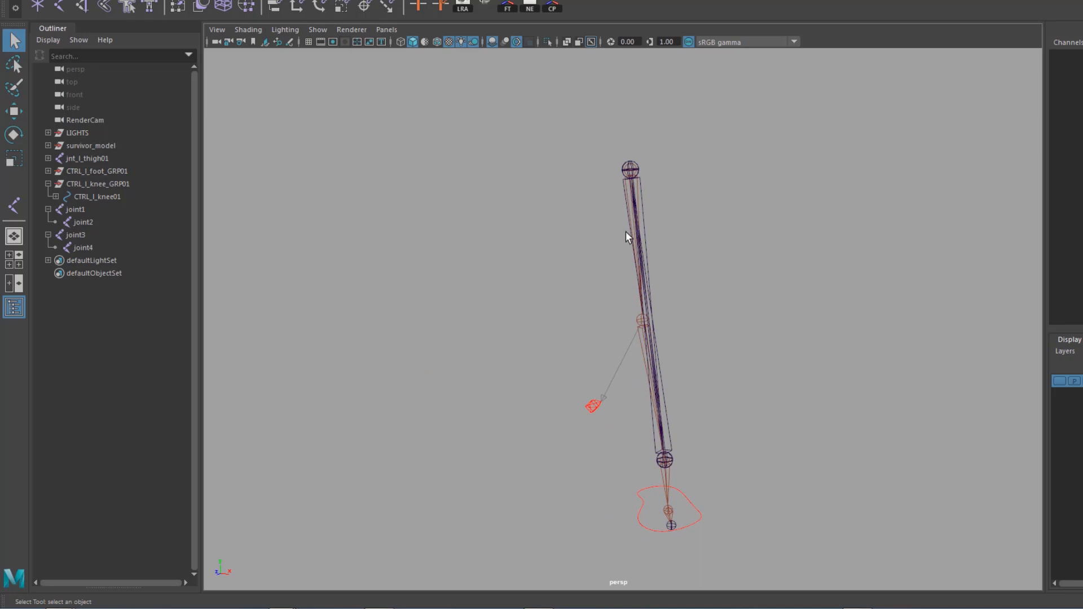
left_click_drag(604, 471, 495, 484, "alt")
key("space")
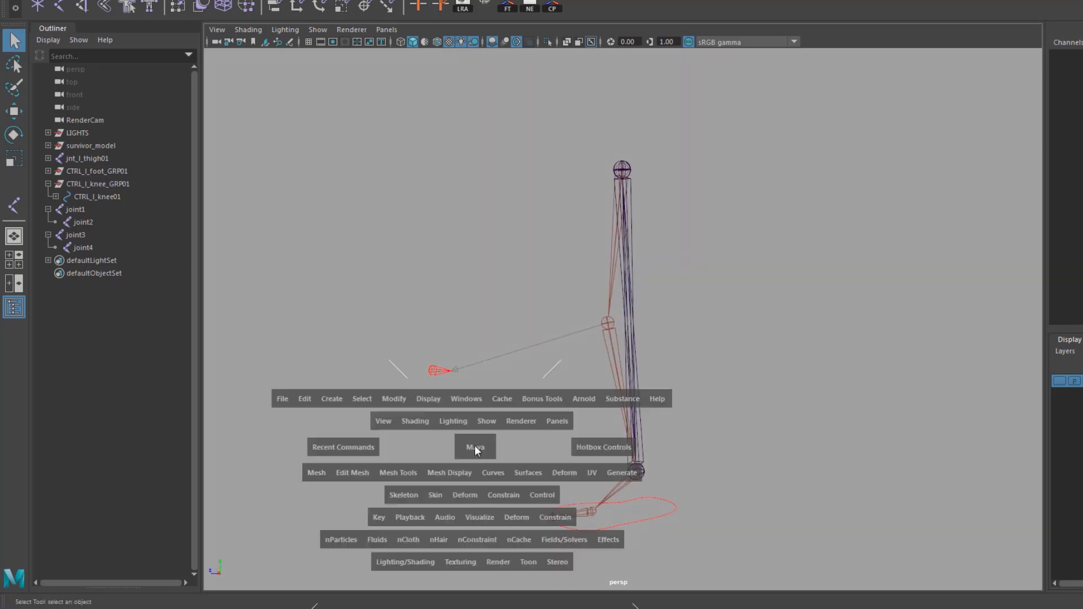
left_click_drag(475, 445, 566, 451)
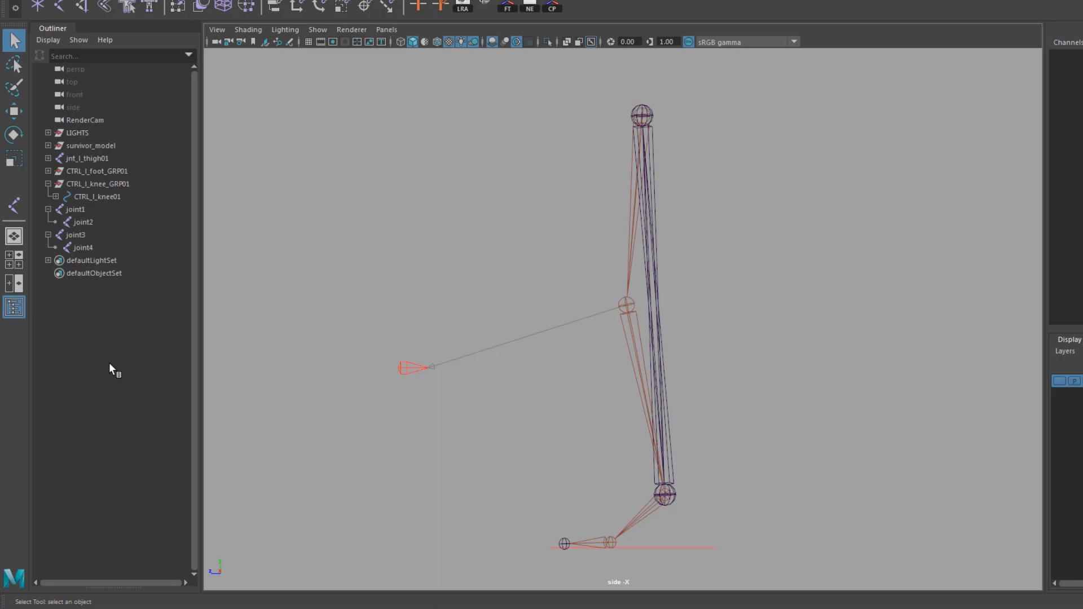
Rename the hip-to-ankle chain's root joint as jnt_l_TopkneeFlip01 and its end joint as jnte_l_TopkneeFlip01.
left_click(640, 116)
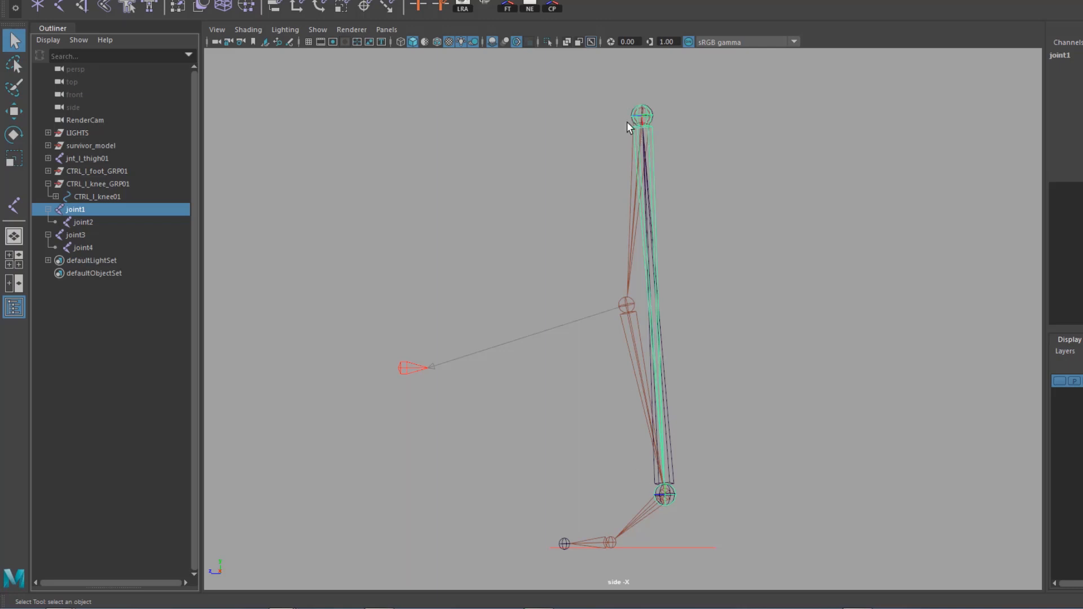
double_click(80, 209)
type("jnt_l_TopkneeFlip01")
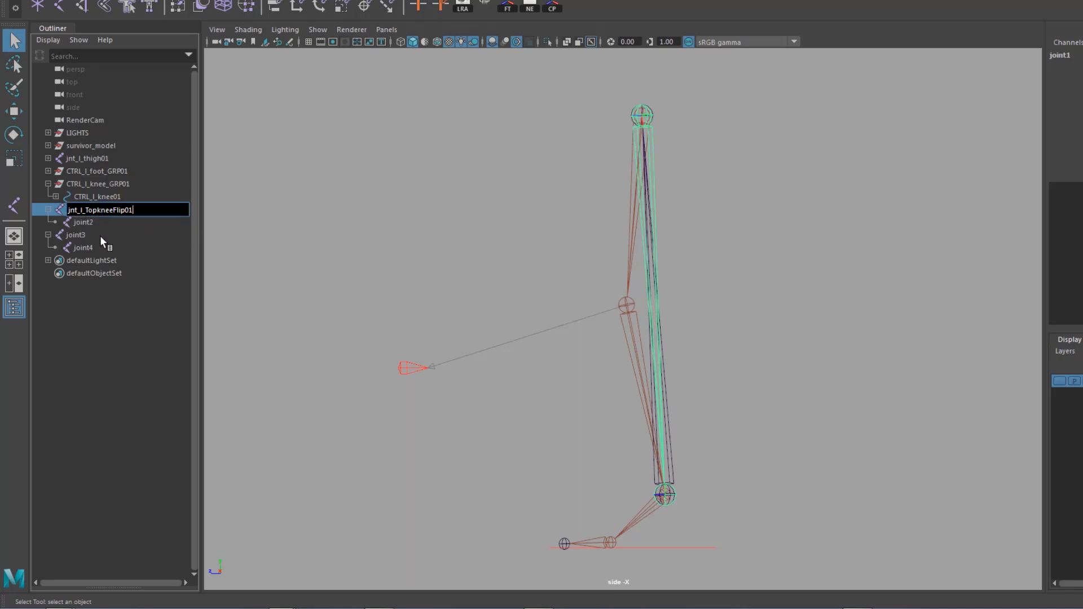
double_click(83, 222)
type("jnt_l_TopkneeFlip01")
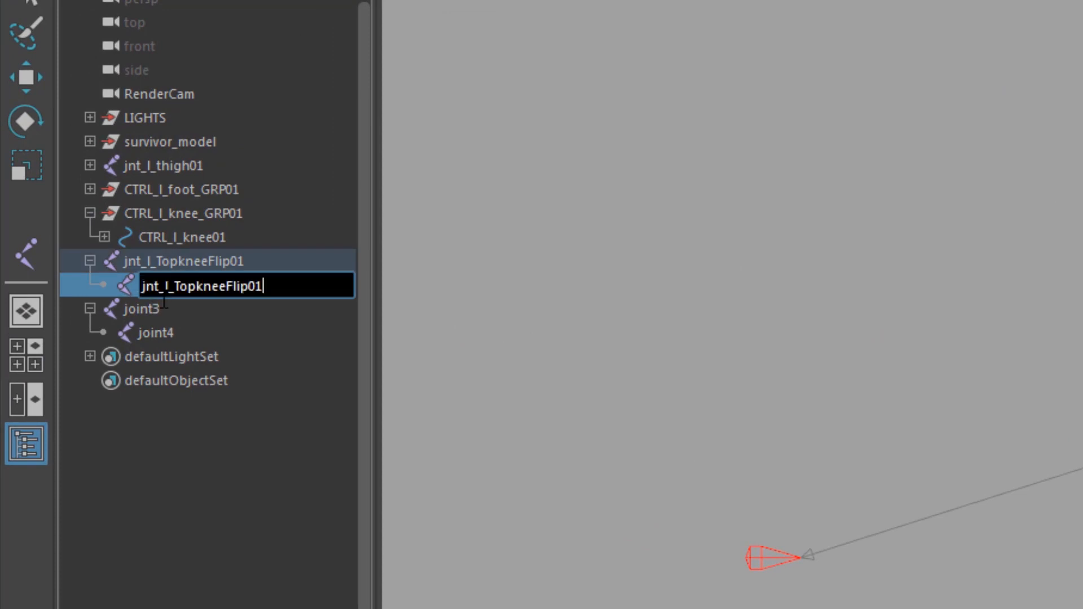
type("e")
Rename the root joint of the ankle-to-hip chain as jnt_l_btnkneeFlip01, reusing the first chain's root name.
left_click(131, 305)
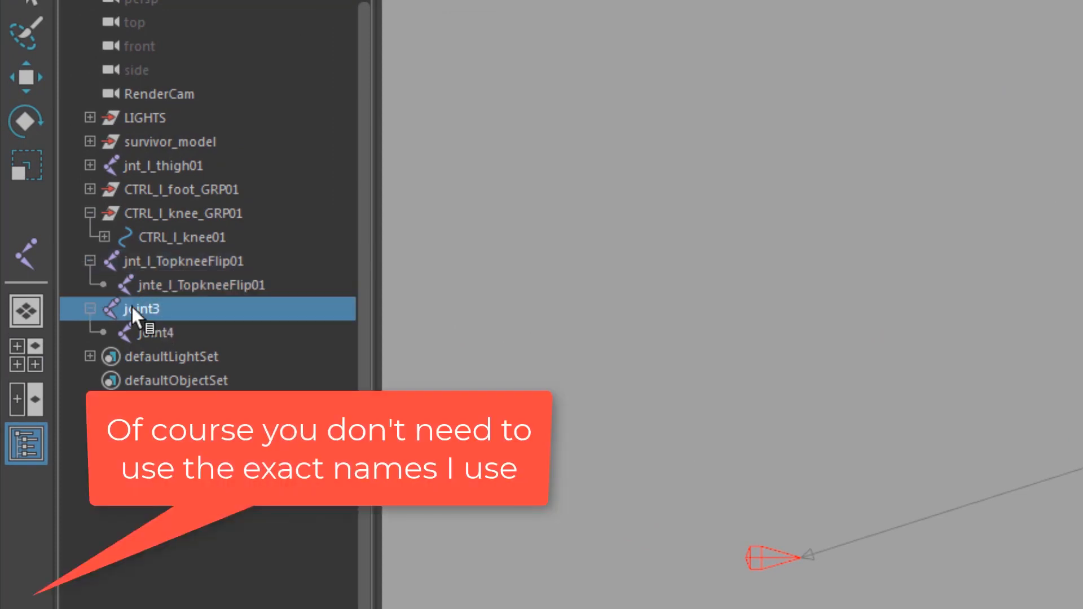
double_click(148, 307)
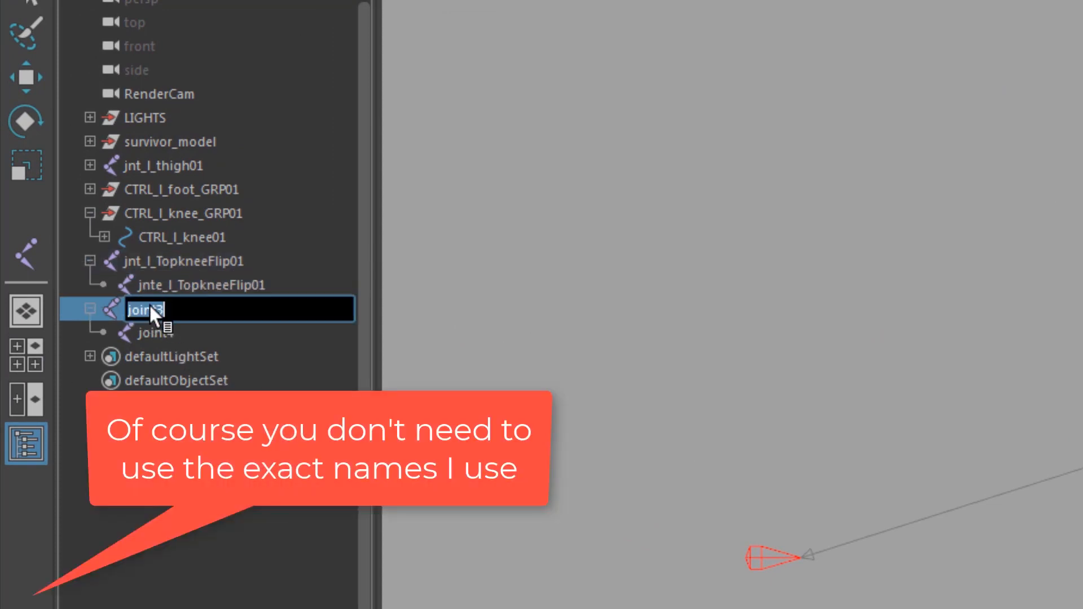
type("jnt_l_TopkneeFlip01")
left_click(161, 310)
key("shift+Right")
key("shift+Right")
key("shift+Right")
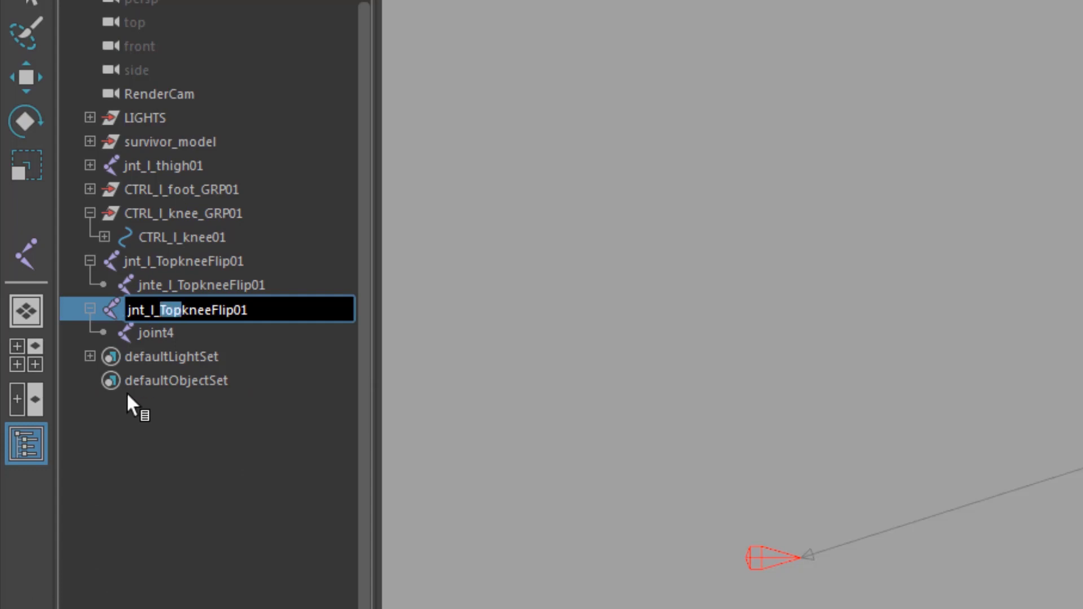
type("btn")
Copy the second chain's root name to its end joint and change it to jnte_l_btnkneeFlip01.
key("ctrl+a")
key("ctrl+c")
double_click(157, 333)
key("ctrl+v")
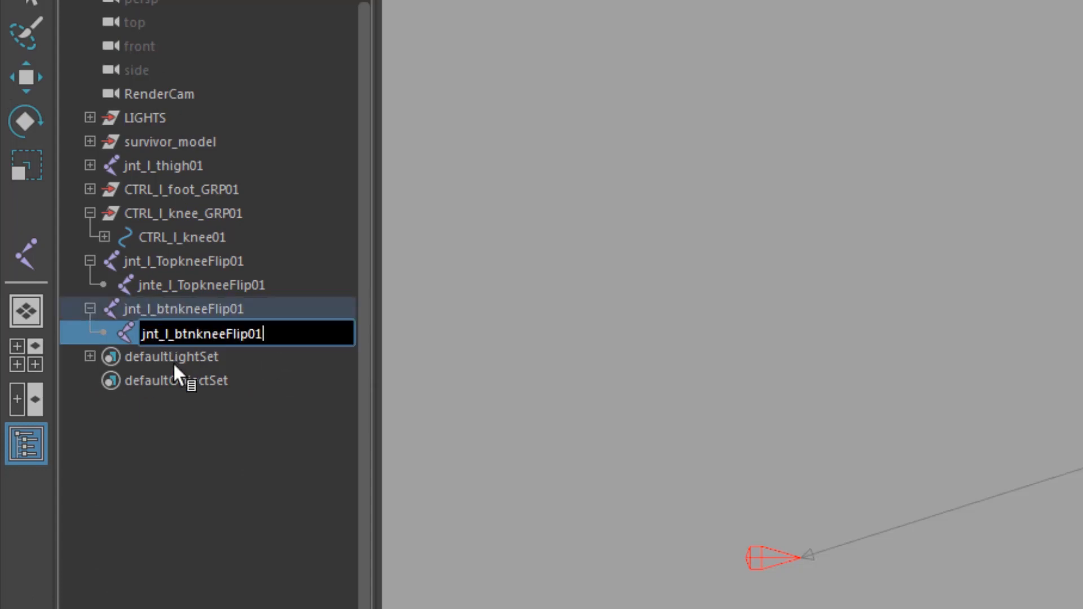
left_click(163, 334)
type("e")
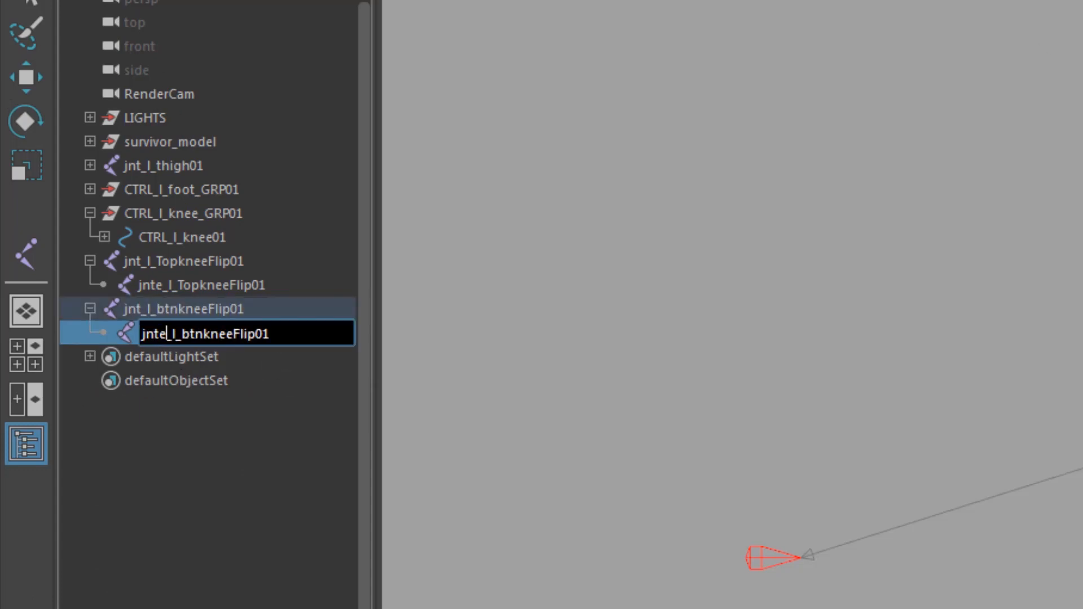
key("Return")
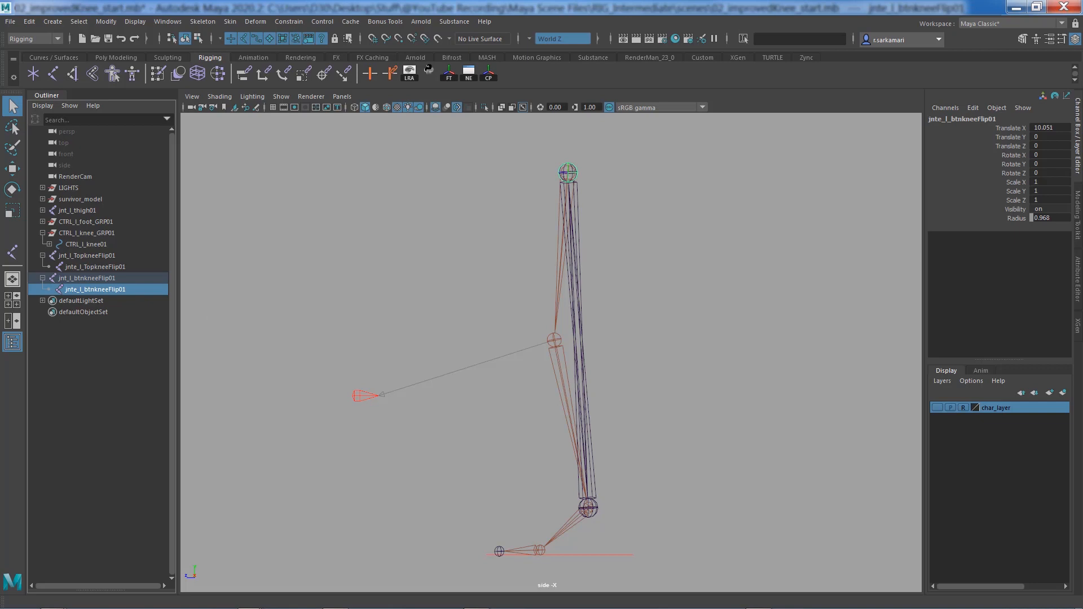
Set the joint radius of both end joints, jnte_l_TopkneeFlip01 and jnte_l_btnkneeFlip01, to 1.2.
left_click(95, 267, "ctrl")
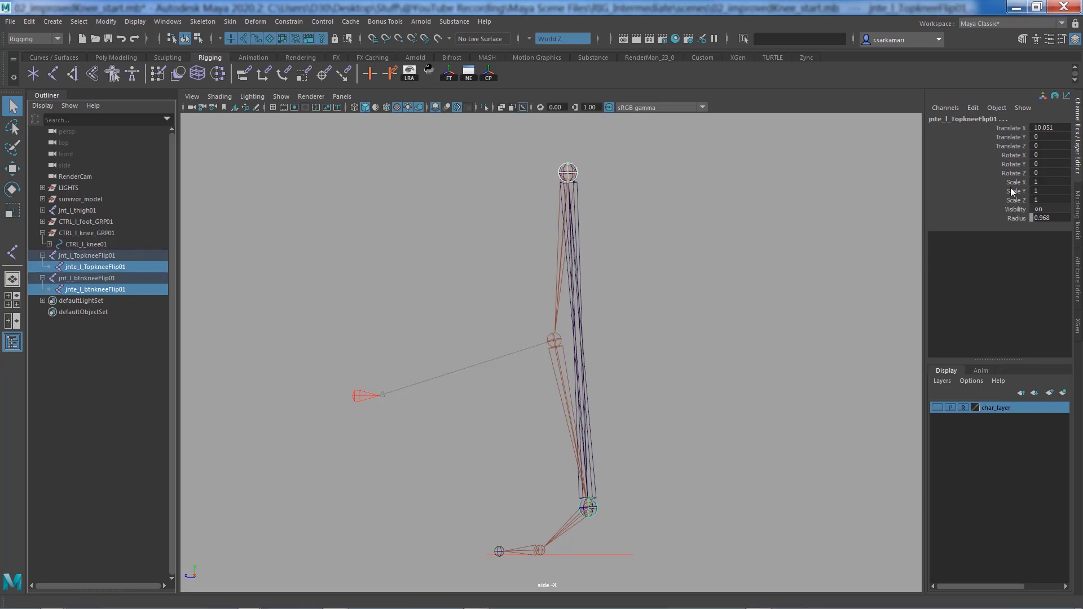
left_click(1052, 217)
type("1.2")
key("Return")
Examine the resized end joints at the hip and ankle up close in the side view and in perspective.
middle_click_drag(428, 343, 434, 359, "alt")
middle_click_drag(445, 300, 447, 342, "alt")
right_click_drag(497, 325, 699, 282, "alt")
mouse_move(575, 256)
middle_mouse_down("alt")
mouse_move(570, 307)
mouse_move(566, 271)
middle_mouse_up("alt")
right_click_drag(631, 297, 455, 324, "alt")
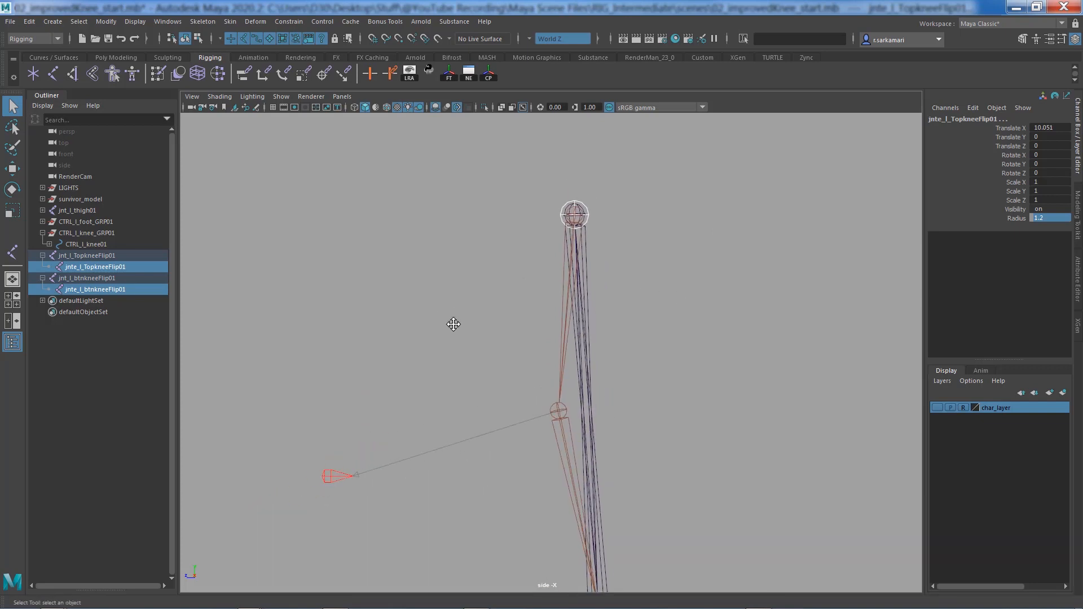
middle_click_drag(454, 324, 443, 261, "alt")
left_click_drag(404, 358, 429, 352, "alt")
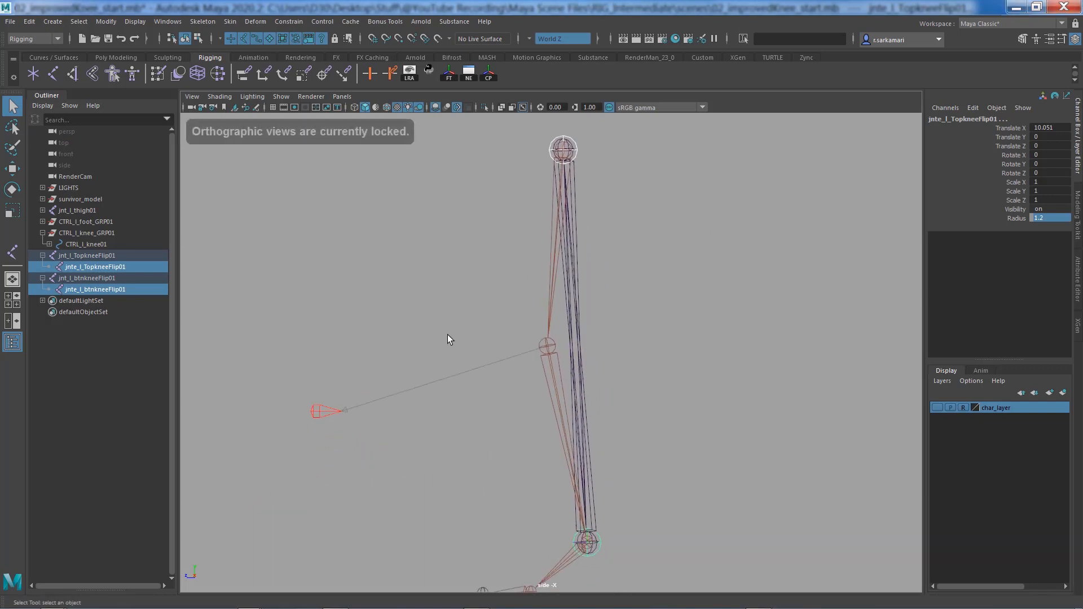
key("space")
left_click_drag(413, 338, 445, 305)
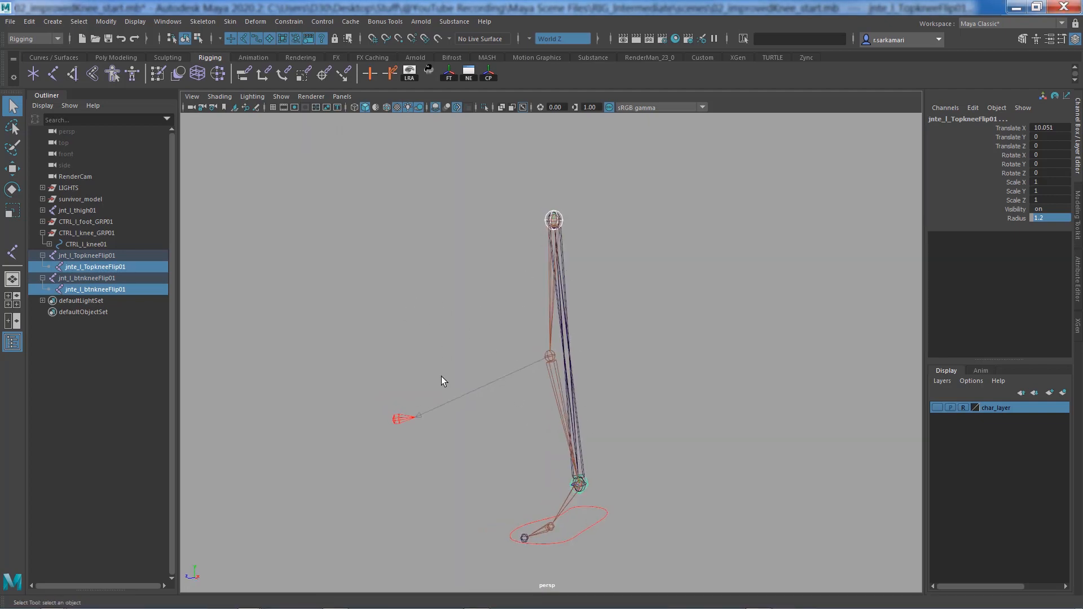
left_click_drag(476, 322, 430, 324, "alt")
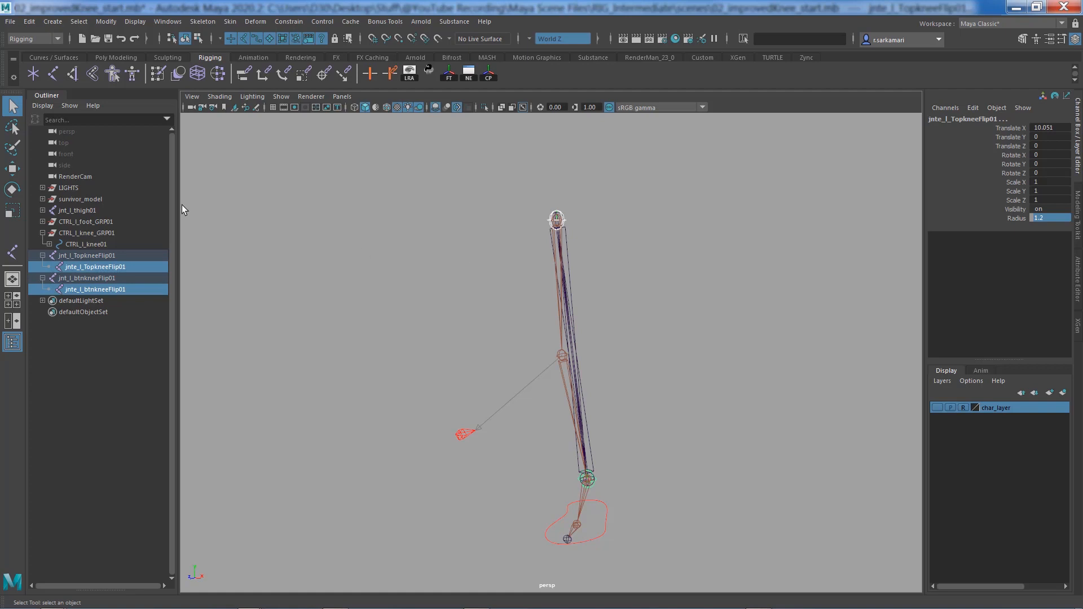
Create a locator, rename it loc_l_TopkneeFlip01 and leave it selected.
left_click(69, 343)
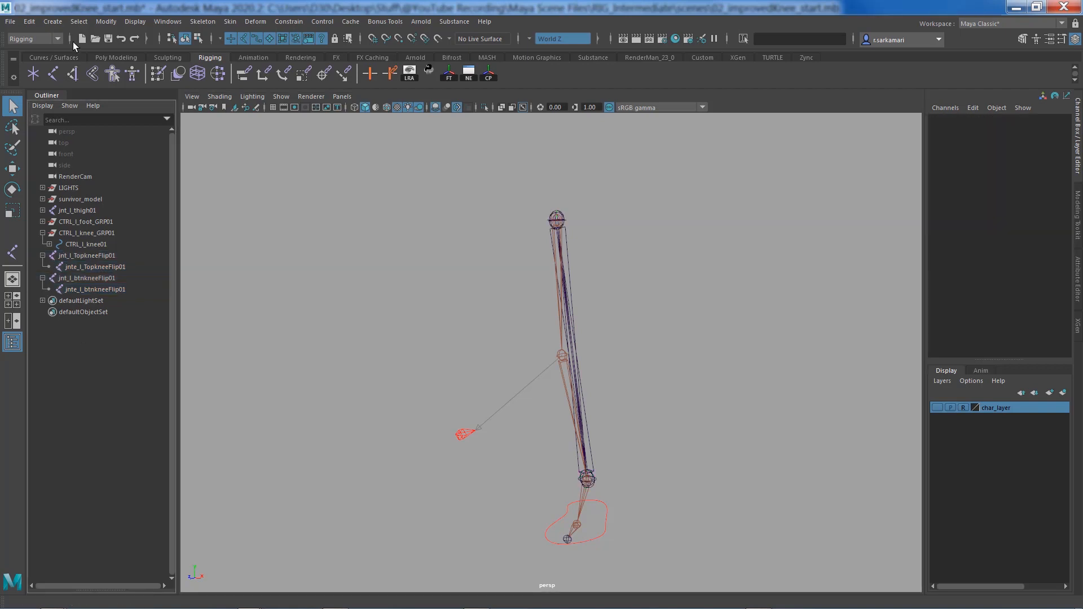
left_click(52, 21)
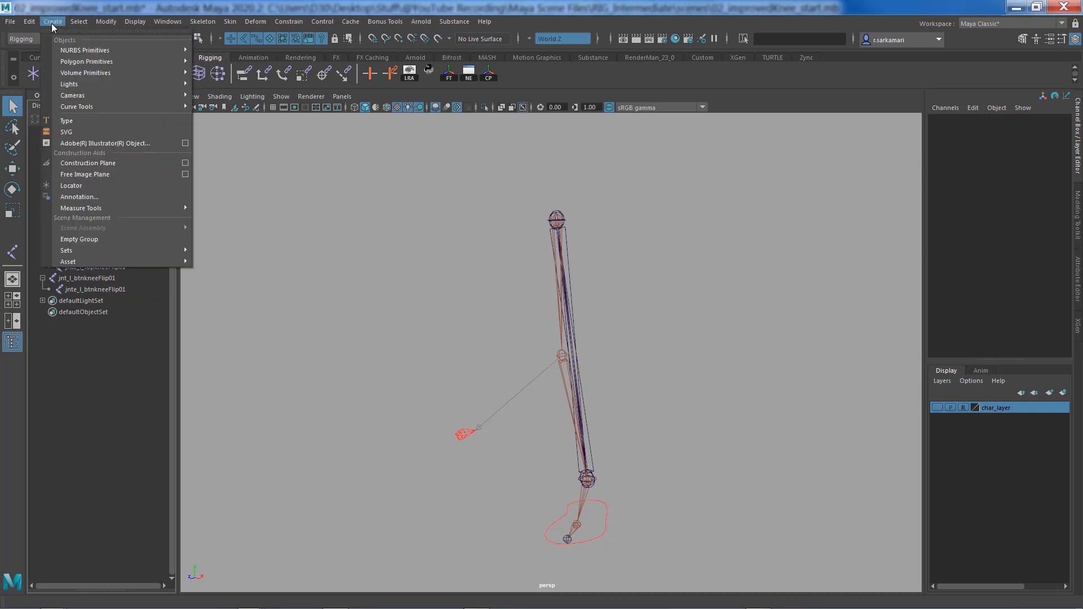
left_click(91, 185)
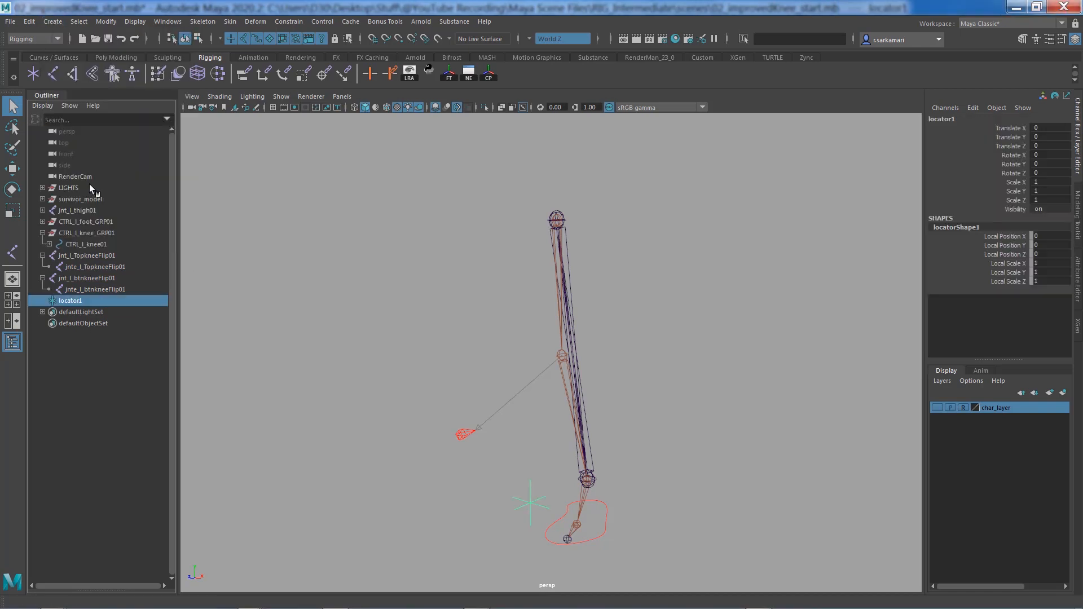
double_click(71, 301)
type("loc_l_TopkneeFlip01")
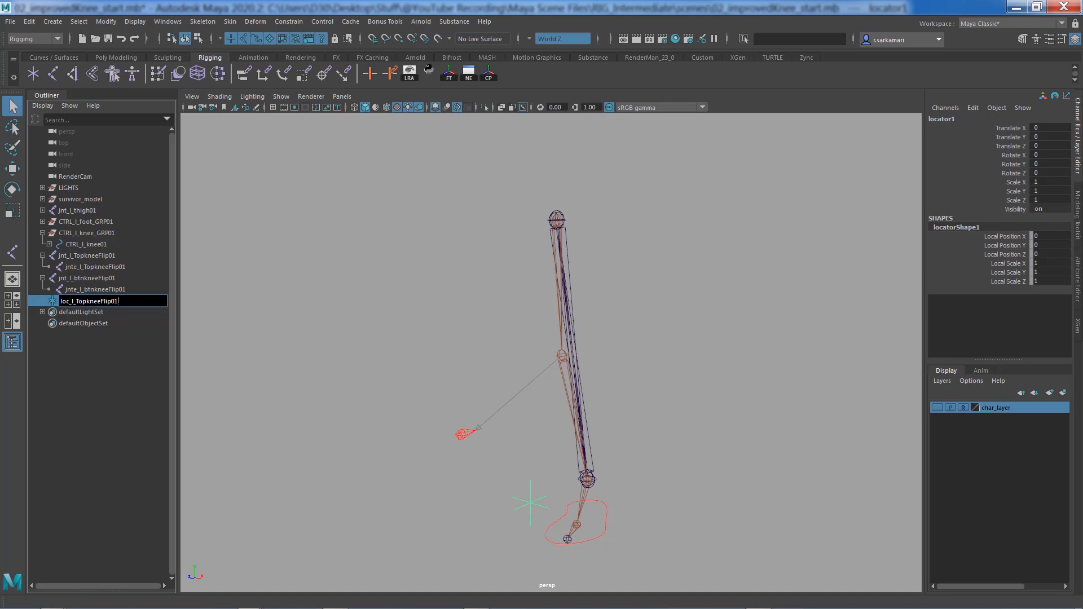
left_click_drag(120, 302, 68, 301)
left_click(76, 257)
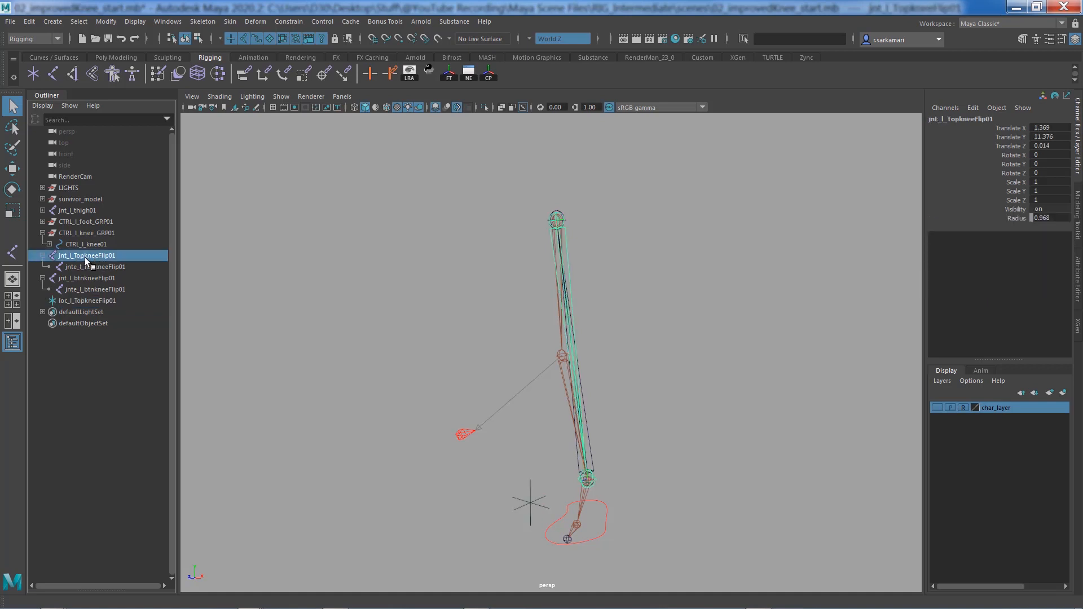
left_click(85, 301)
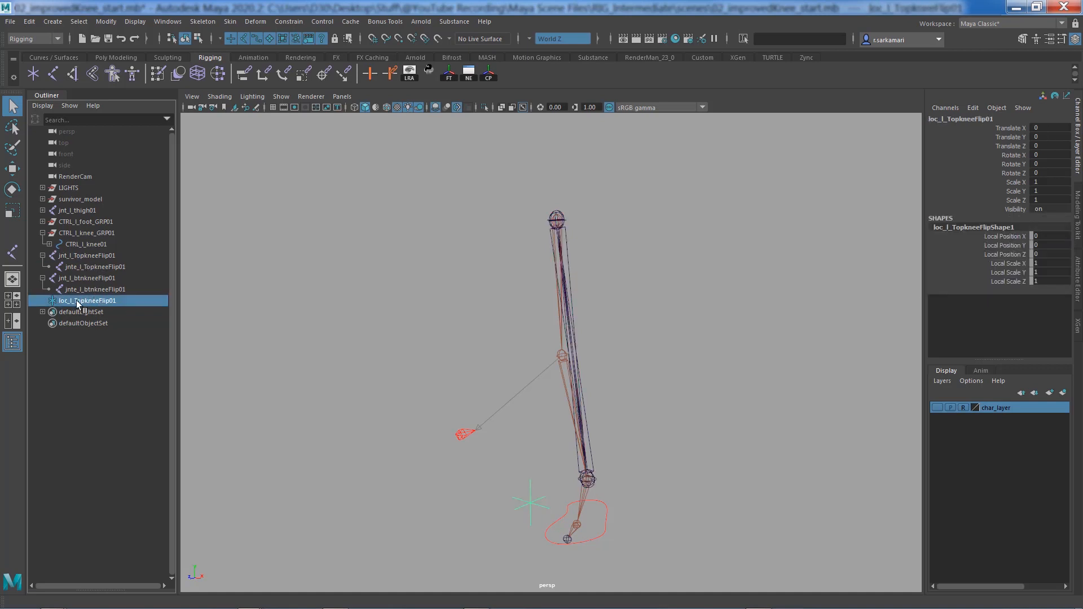
Duplicate the loc_l_TopkneeFlip01 locator and rename the copy loc_l_btnkneeFlip01.
key("ctrl+d")
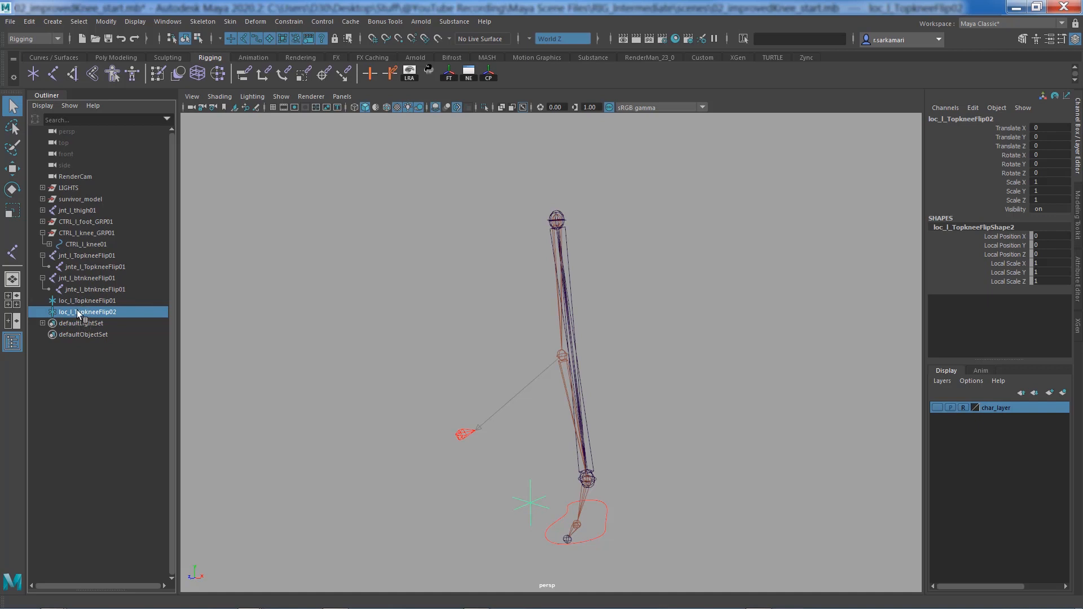
double_click(76, 312)
type("loc_l_btnkneeFlip02")
key("Return")
double_click(113, 314)
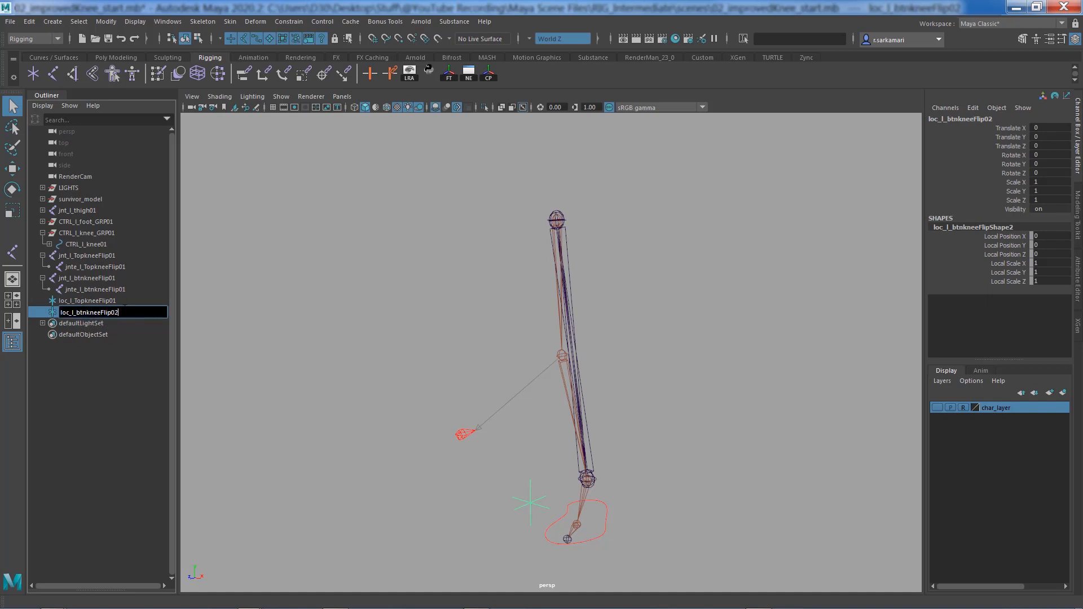
type("1")
key("Return")
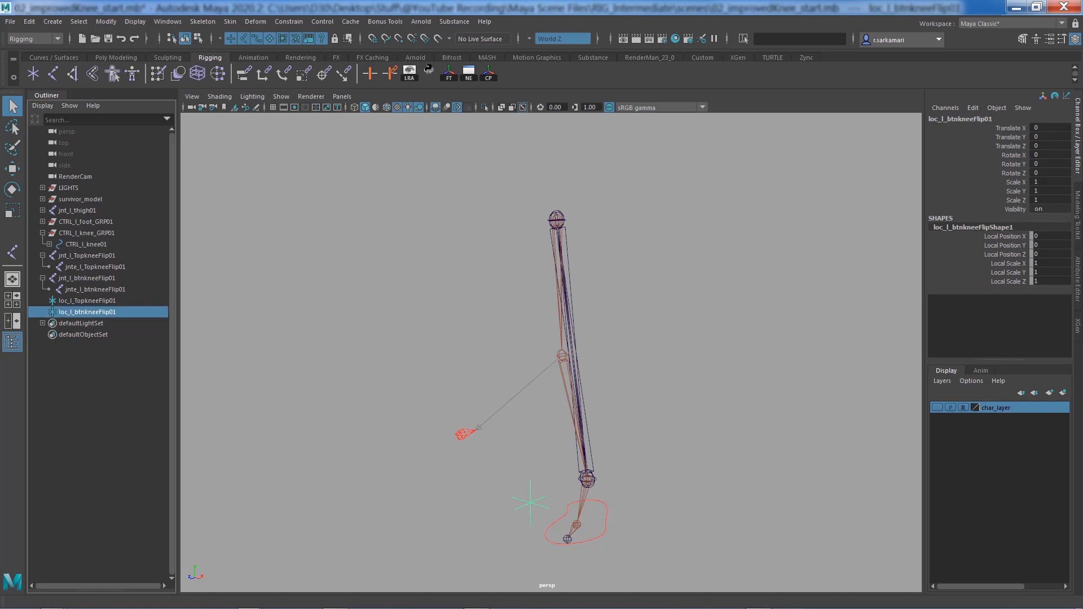
Parent the loc_l_TopkneeFlip01 locator under the thigh joint jnt_l_thigh01.
left_click_drag(420, 508, 280, 467, "alt")
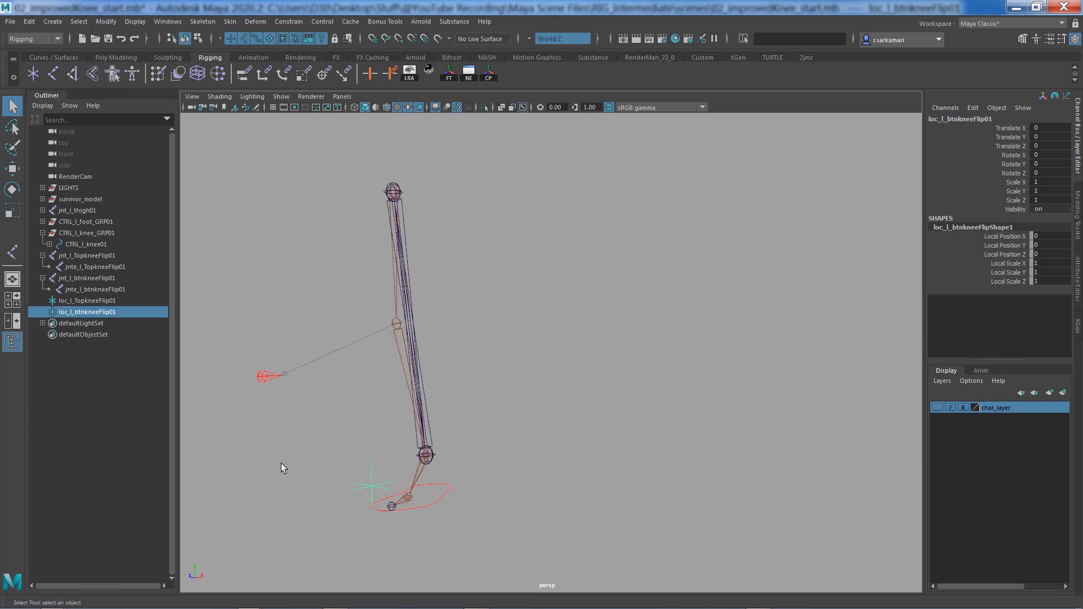
right_click_drag(280, 467, 414, 440, "alt")
left_click_drag(413, 439, 381, 208, "alt")
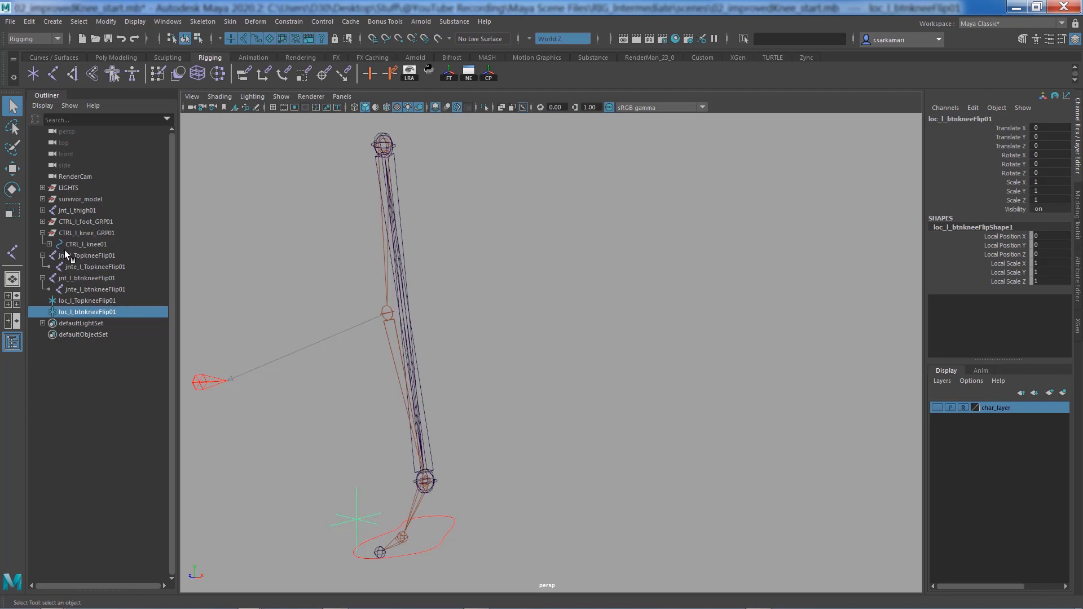
left_click(72, 211)
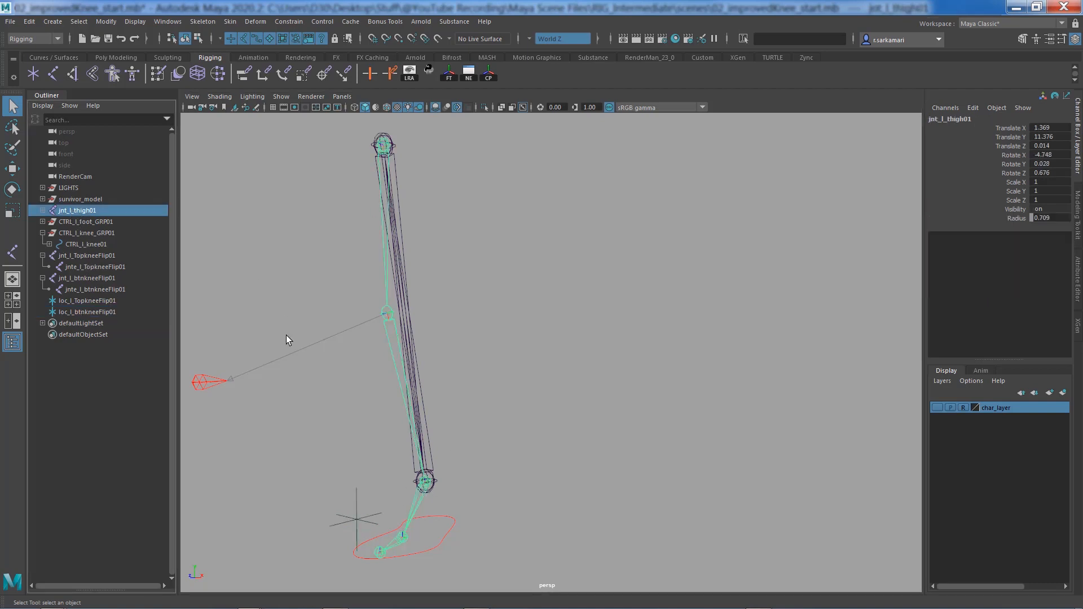
left_click(87, 301)
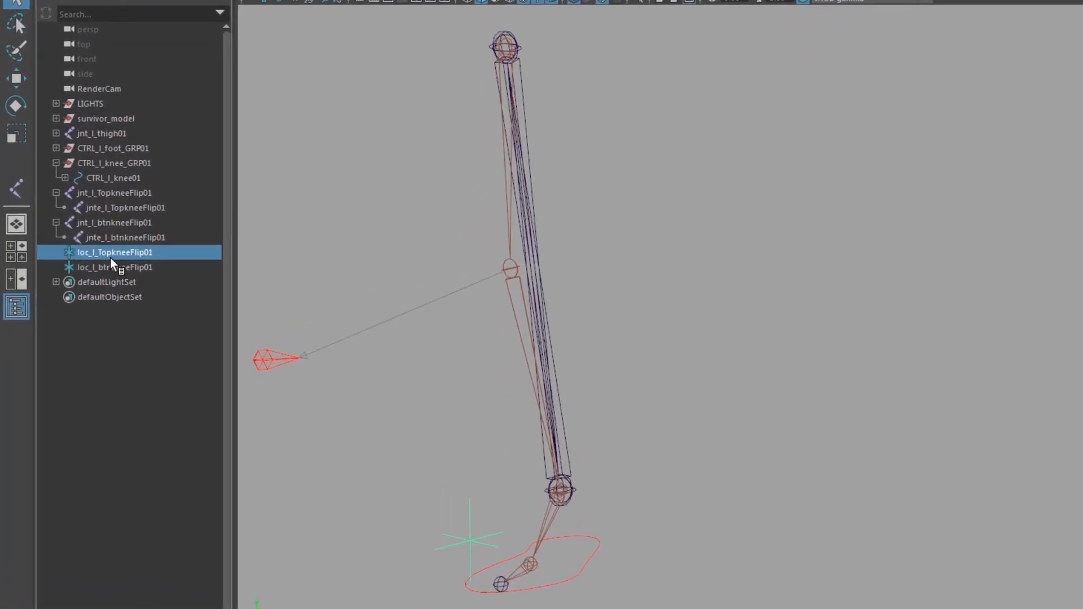
left_click(510, 220, "shift")
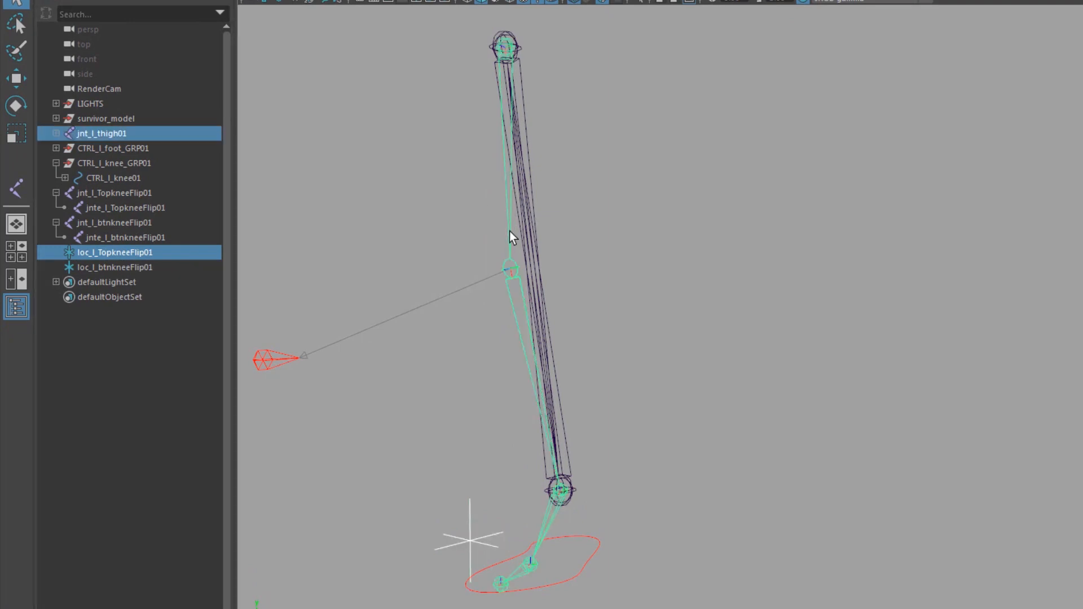
key("p")
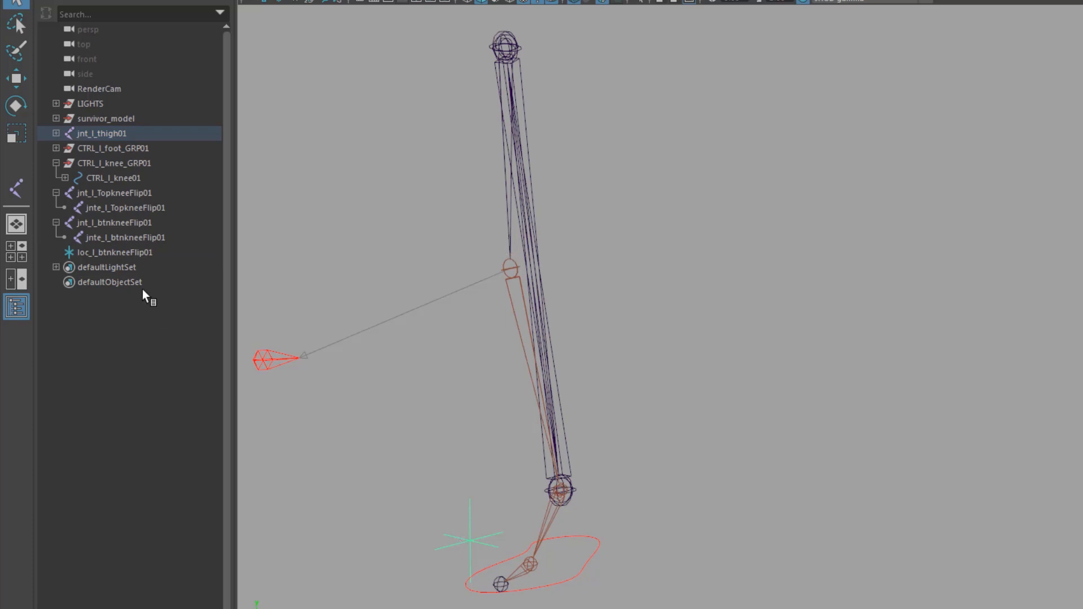
Parent the loc_l_btnkneeFlip01 locator under the leg's ankle joint.
left_click(116, 252)
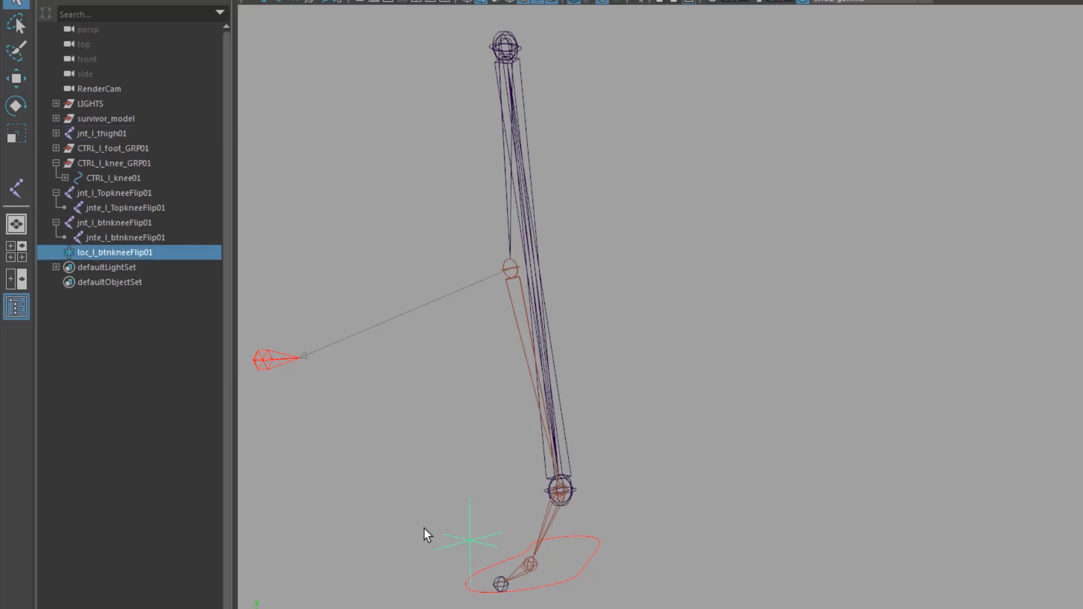
left_click(549, 514, "shift")
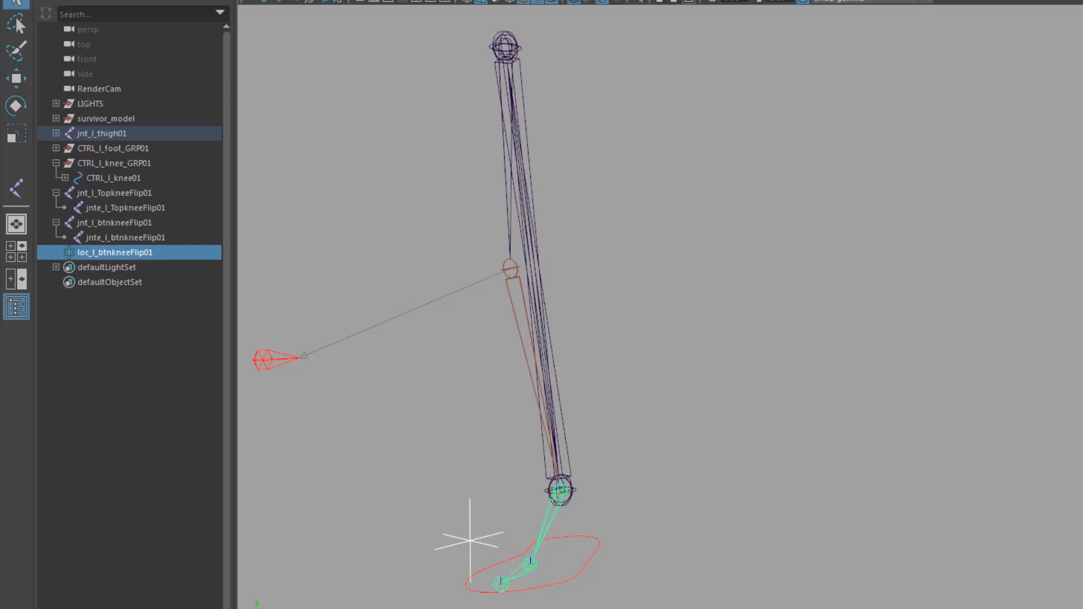
key("p")
key("p")
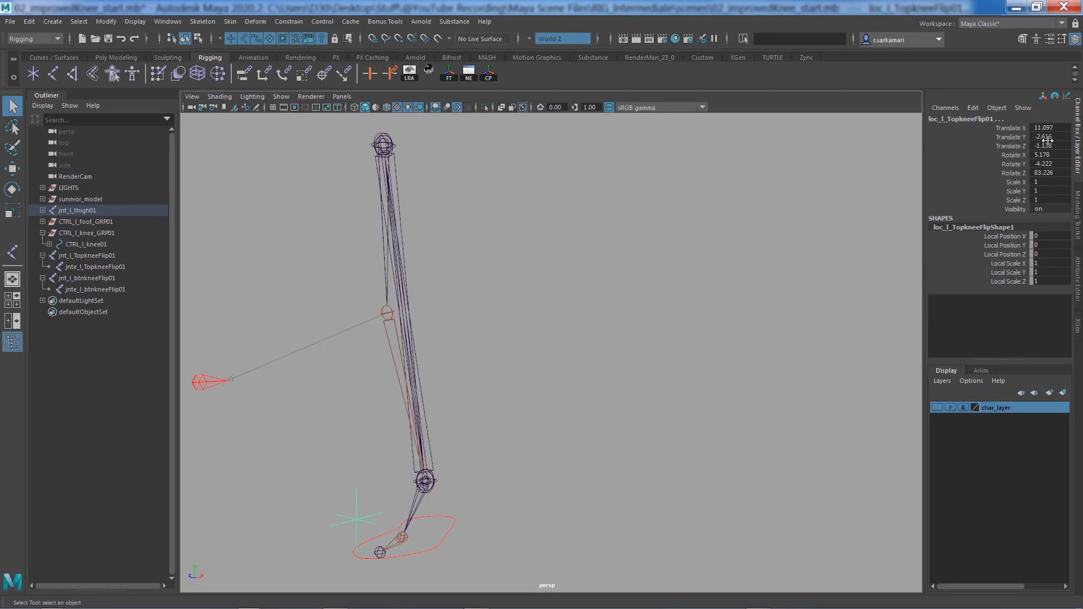
Set all translate and rotate values of both knee-flip locators to 0 so they snap to the hip and ankle joints.
left_click_drag(1047, 127, 1043, 172)
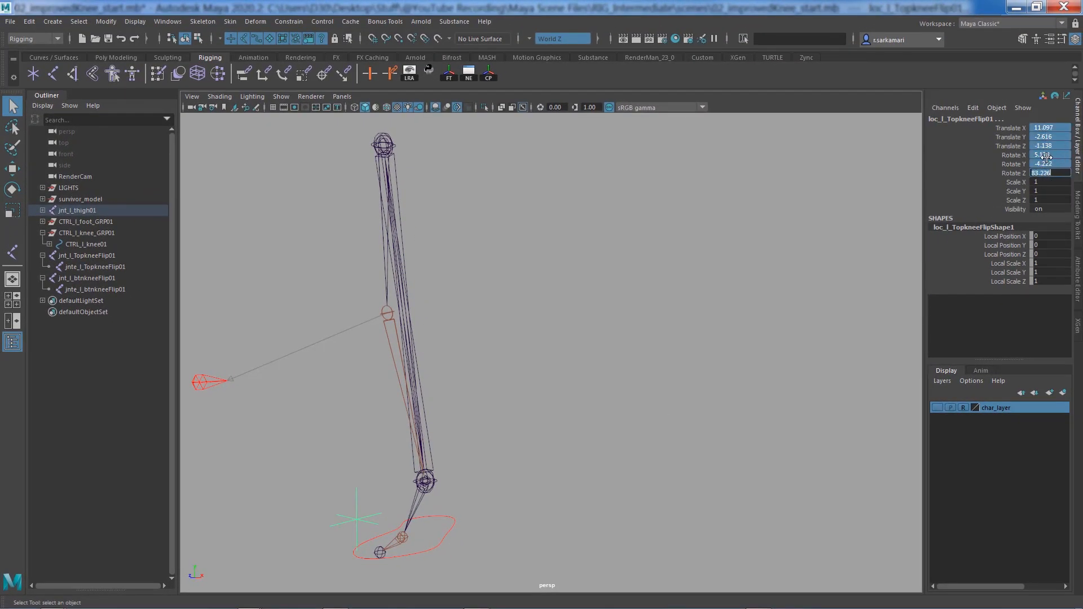
type("0")
key("Return")
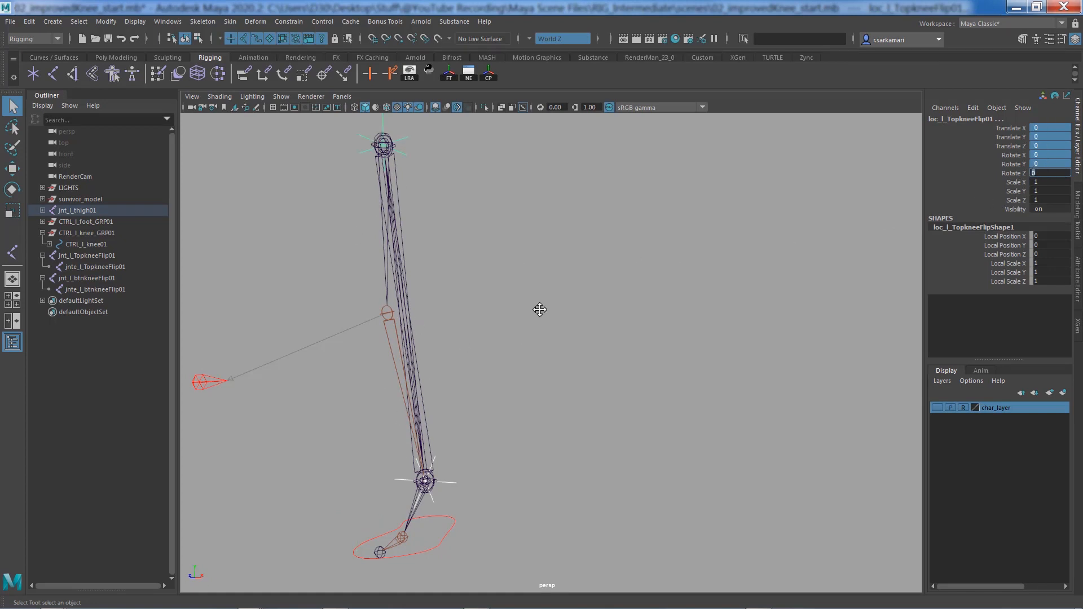
Move both locators together outward along world X from the hip and ankle, placing the hip locator at about X 2.7.
left_click_drag(539, 310, 559, 283, "alt")
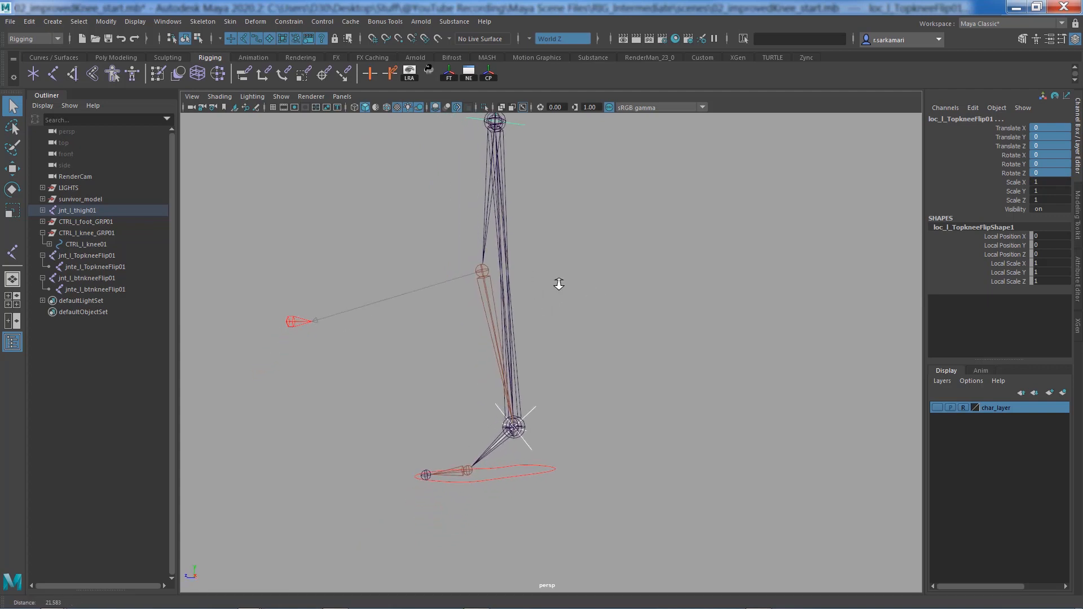
right_click_drag(559, 283, 718, 302, "alt")
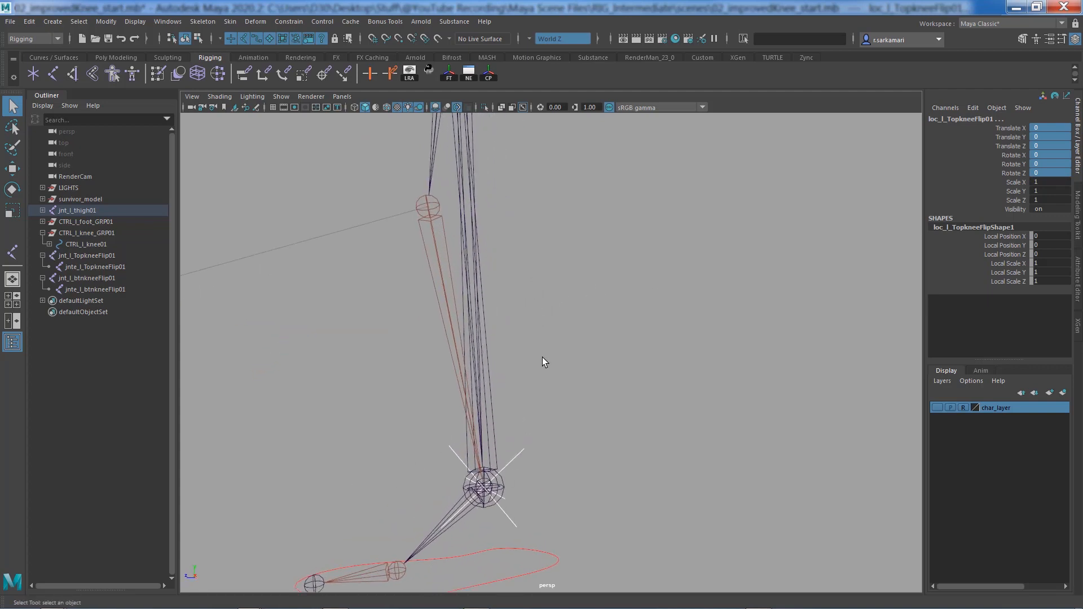
left_click_drag(542, 363, 380, 367, "alt")
left_click(12, 169)
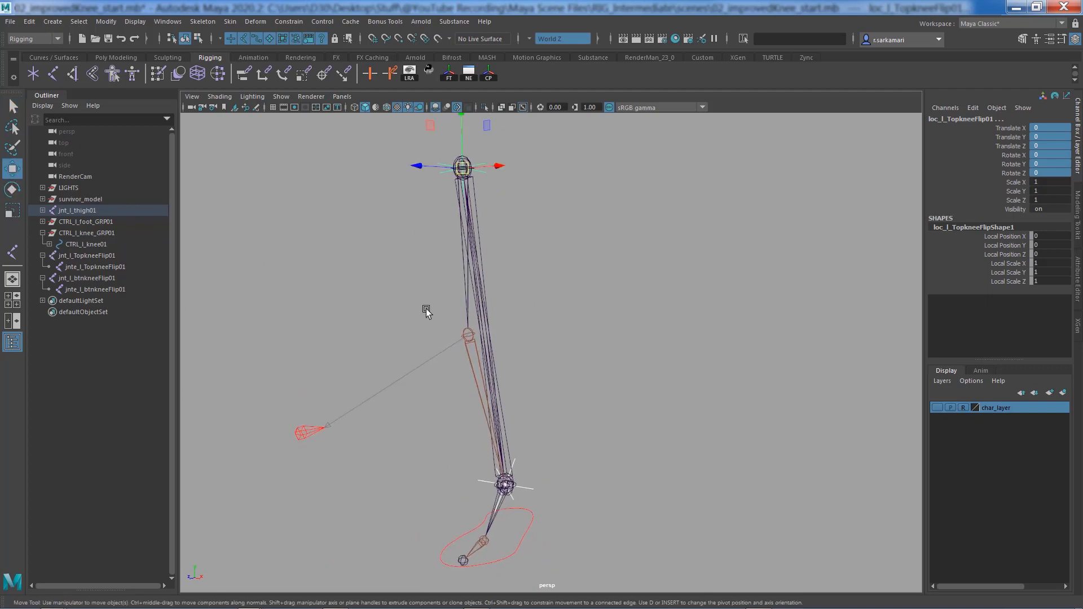
left_click_drag(379, 293, 418, 292, "alt")
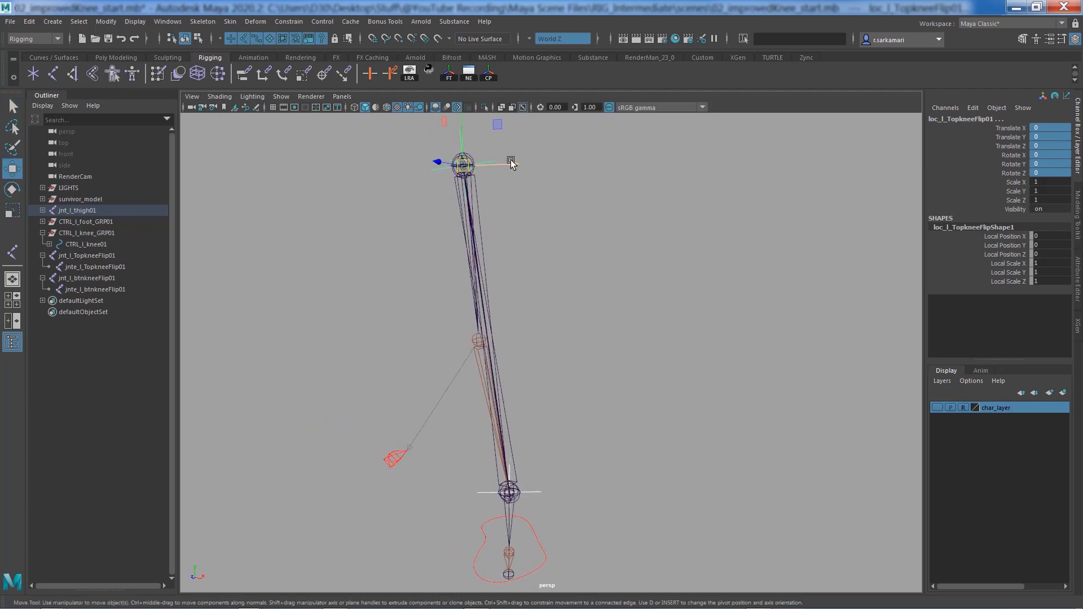
left_click_drag(510, 164, 556, 157)
key("w")
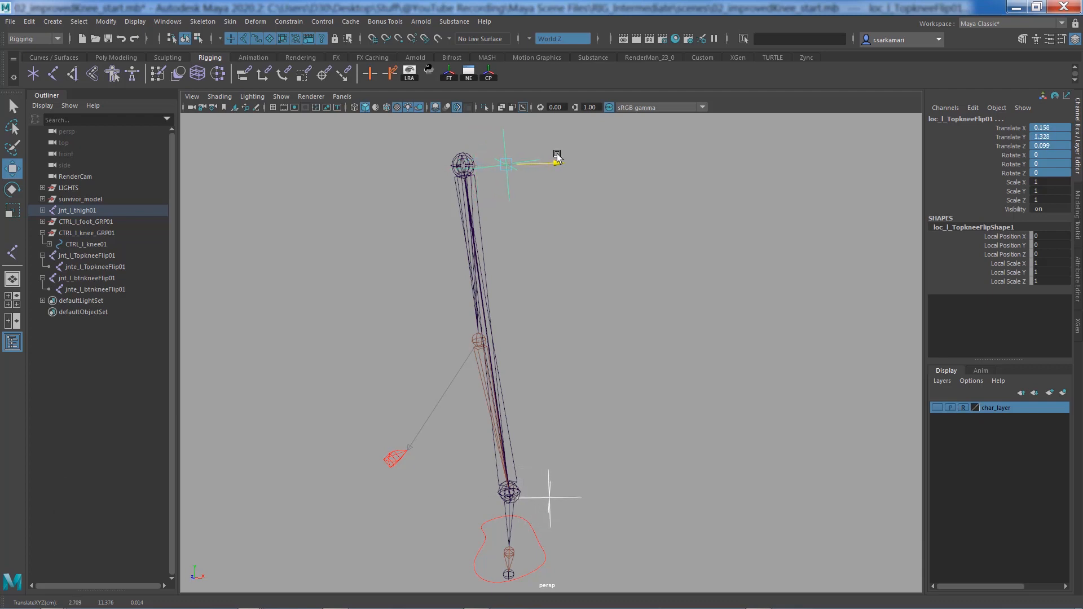
Set the Local Scale X, Y and Z of both locator shapes to 0.3.
left_click_drag(443, 402, 392, 403, "alt")
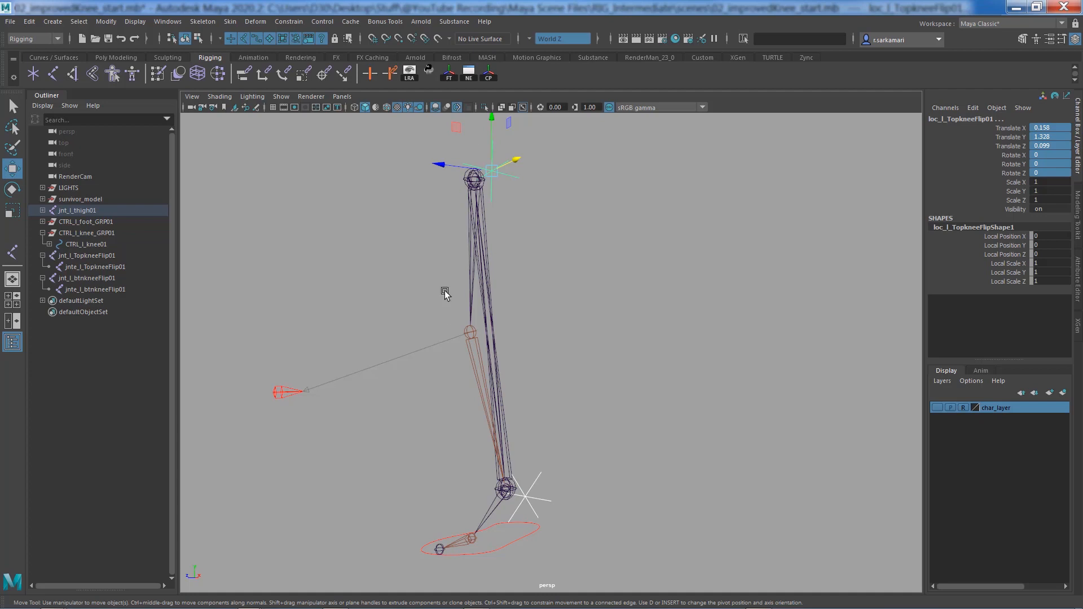
left_click_drag(383, 461, 527, 495, "alt")
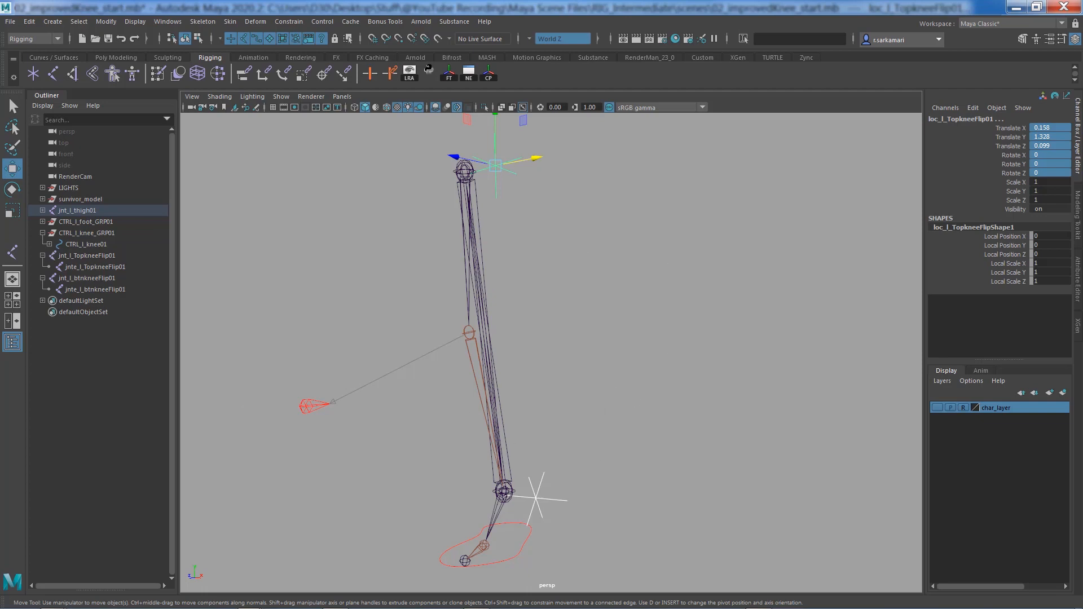
left_click_drag(1048, 263, 1046, 281)
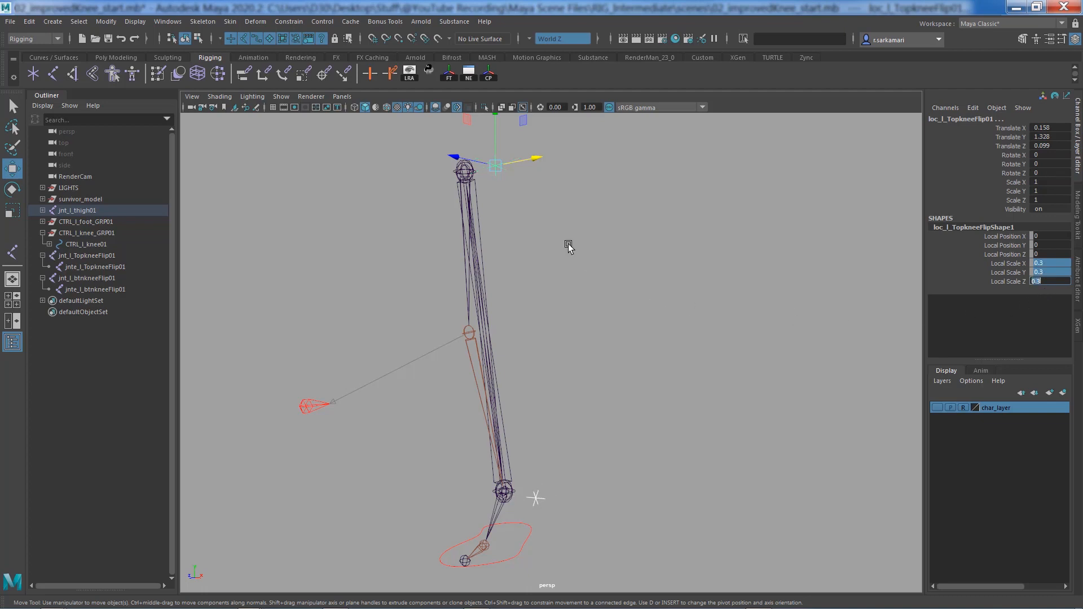
left_click_drag(558, 243, 406, 227, "alt")
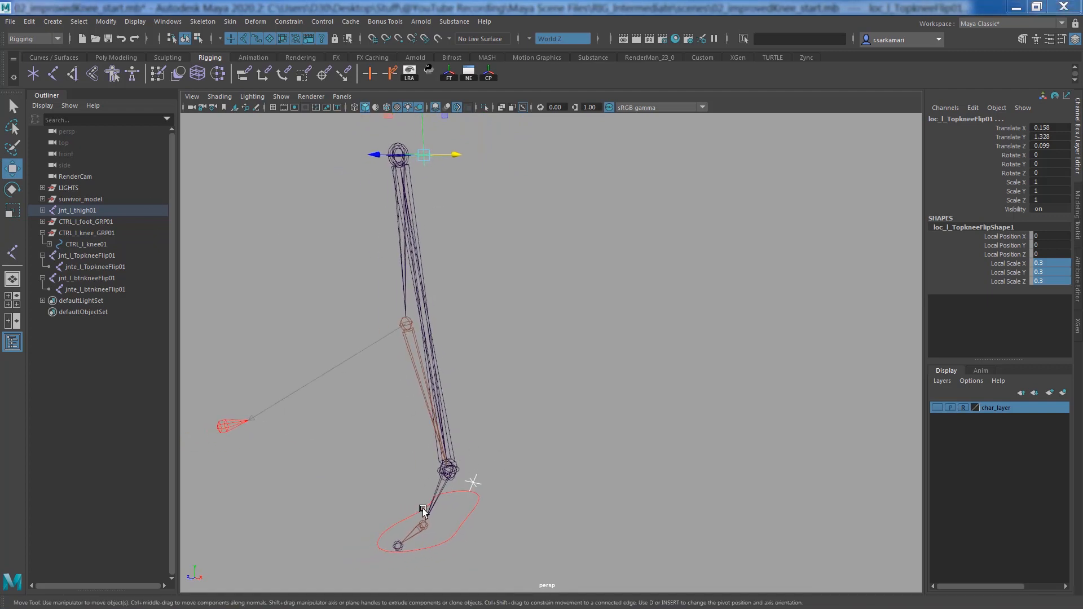
Check where the root and end joints of the Top and btn knee-flip chains sit on the leg.
left_click(93, 258)
left_click(90, 268)
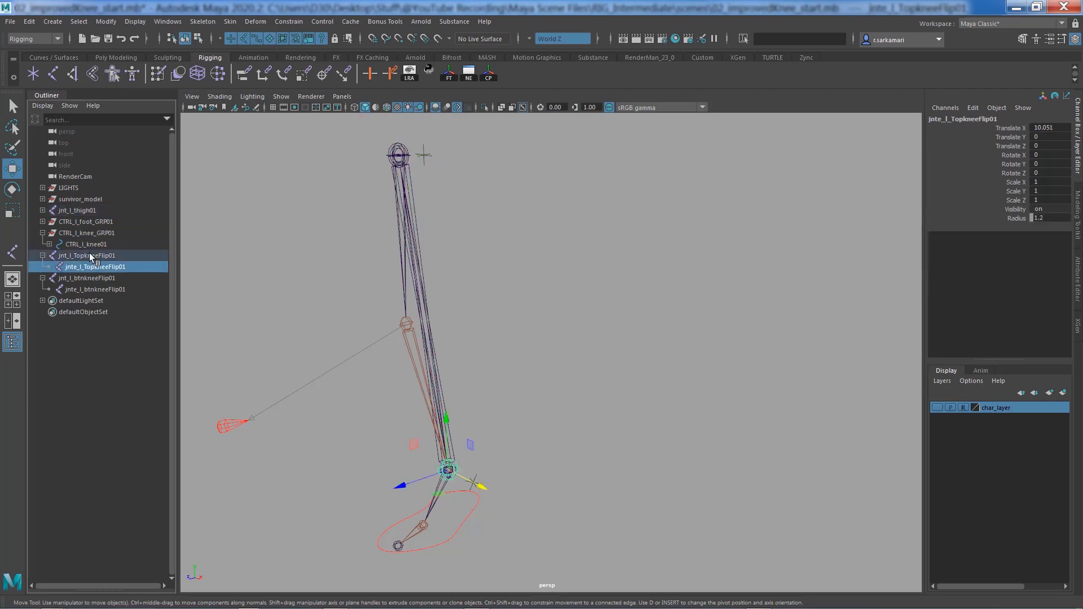
left_click(90, 256)
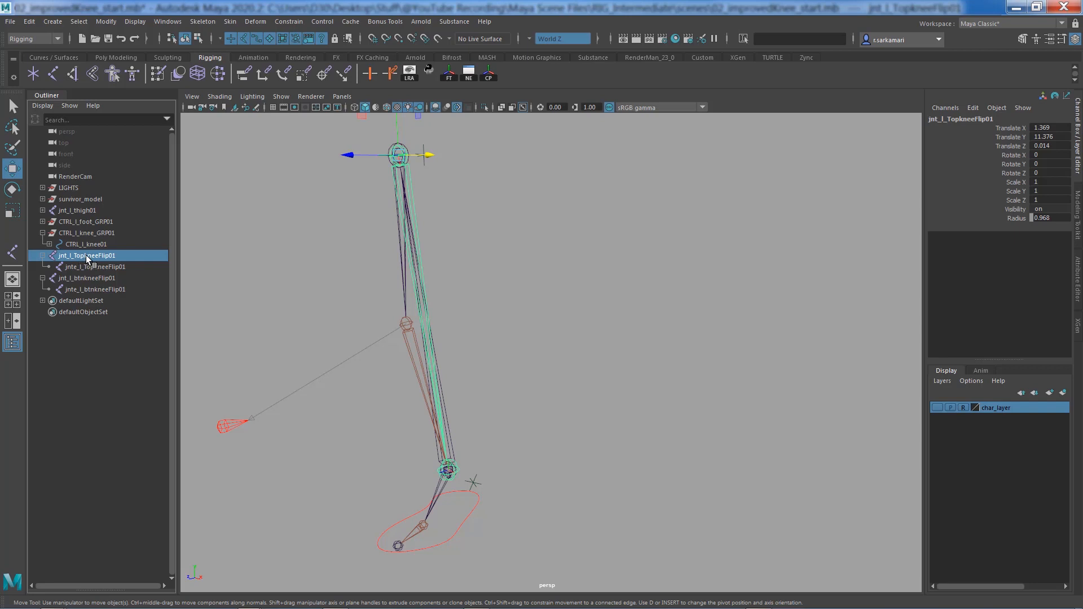
left_click(86, 266)
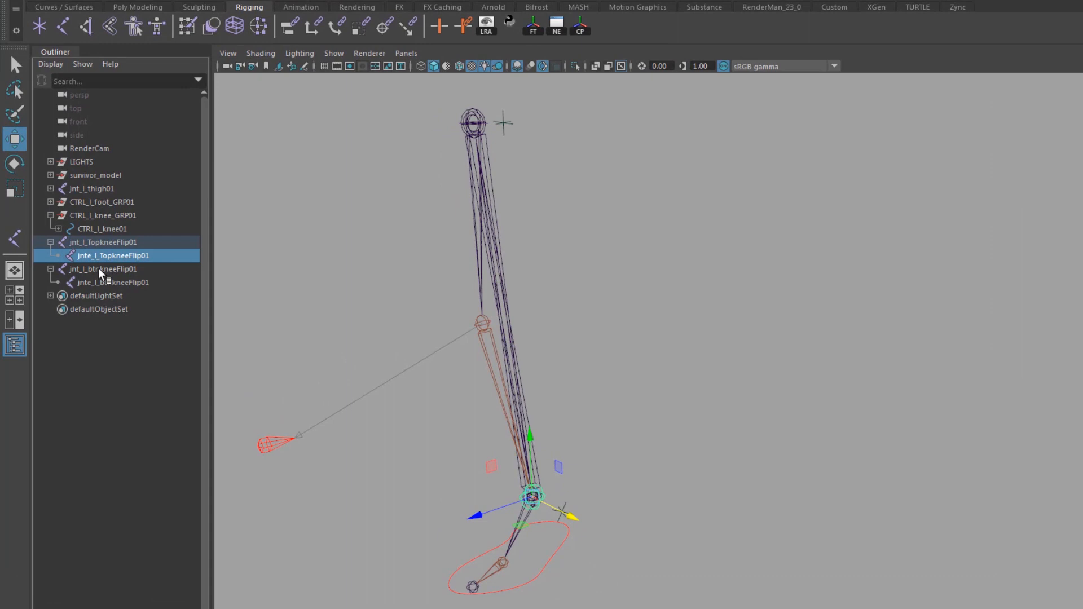
left_click(100, 268)
left_click(103, 282)
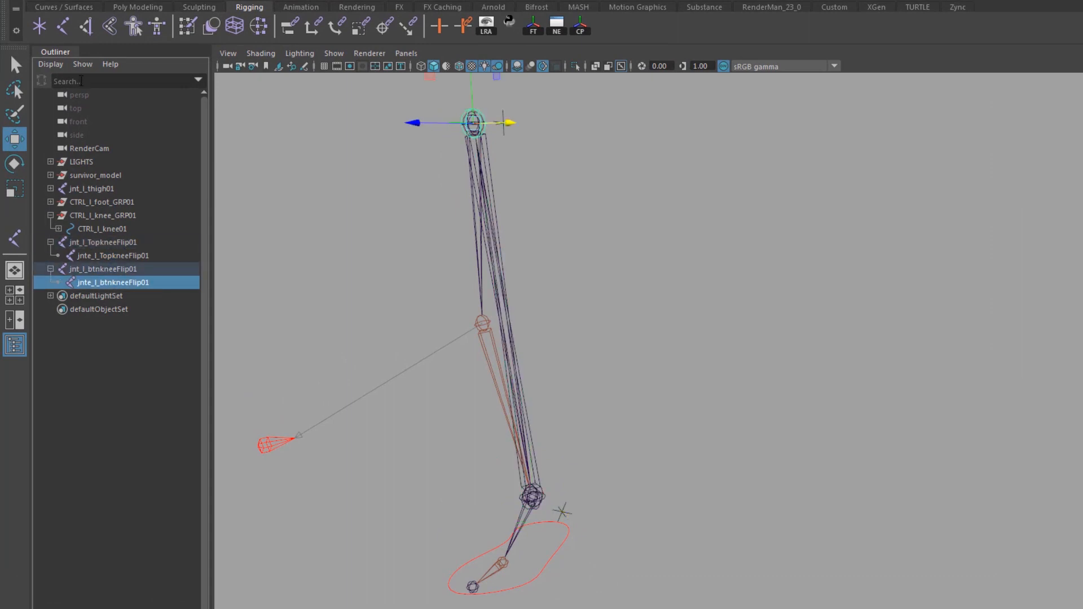
Create an IK handle with the Rotate-Plane Solver from jnt_l_TopkneeFlip01 to jnte_l_TopkneeFlip01.
left_click(87, 27)
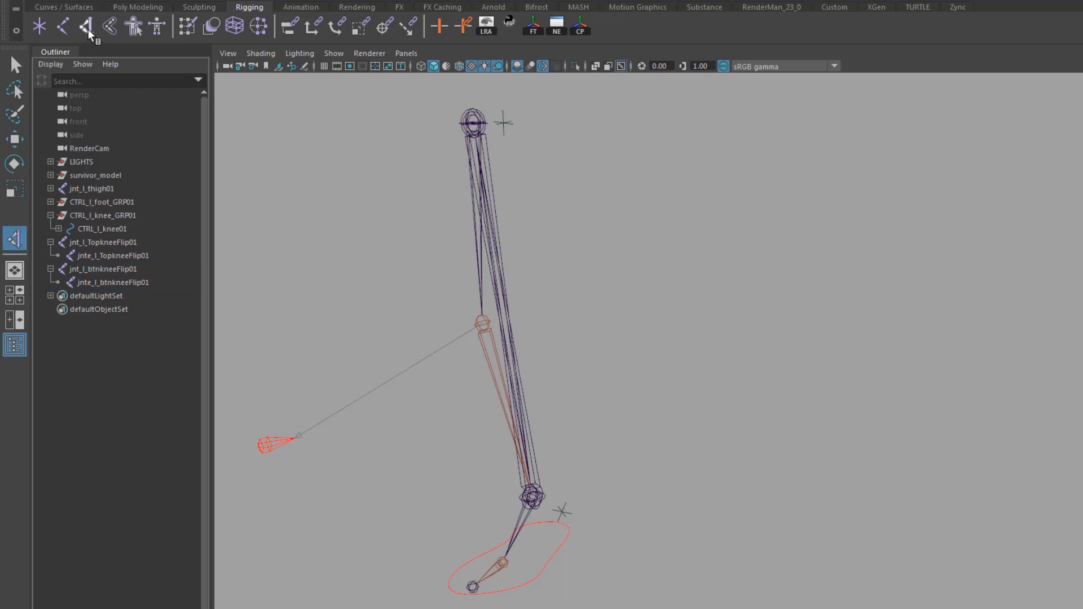
double_click(85, 26)
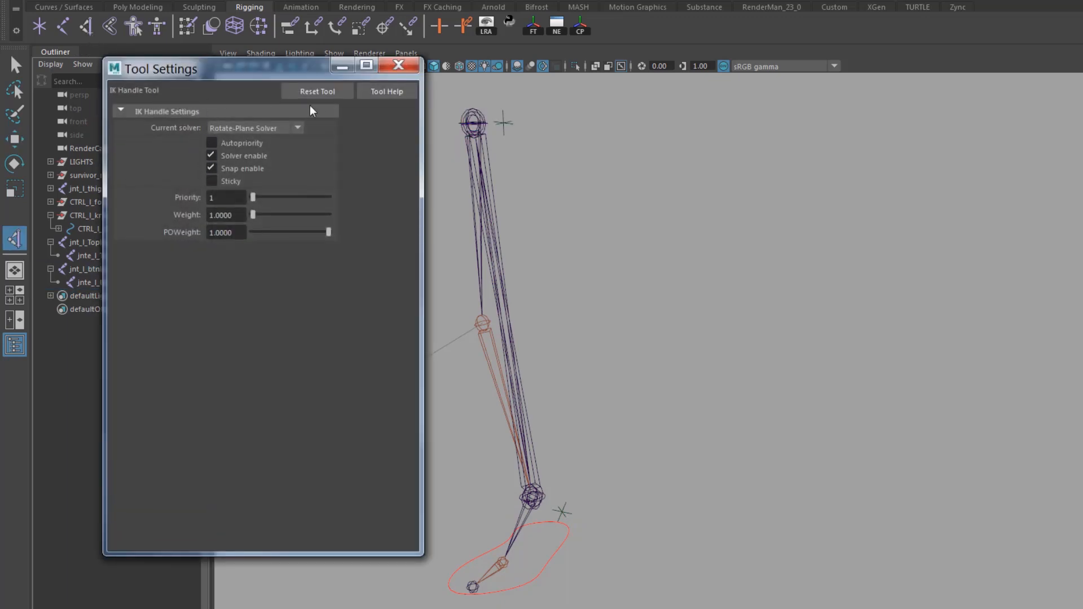
left_click(399, 68)
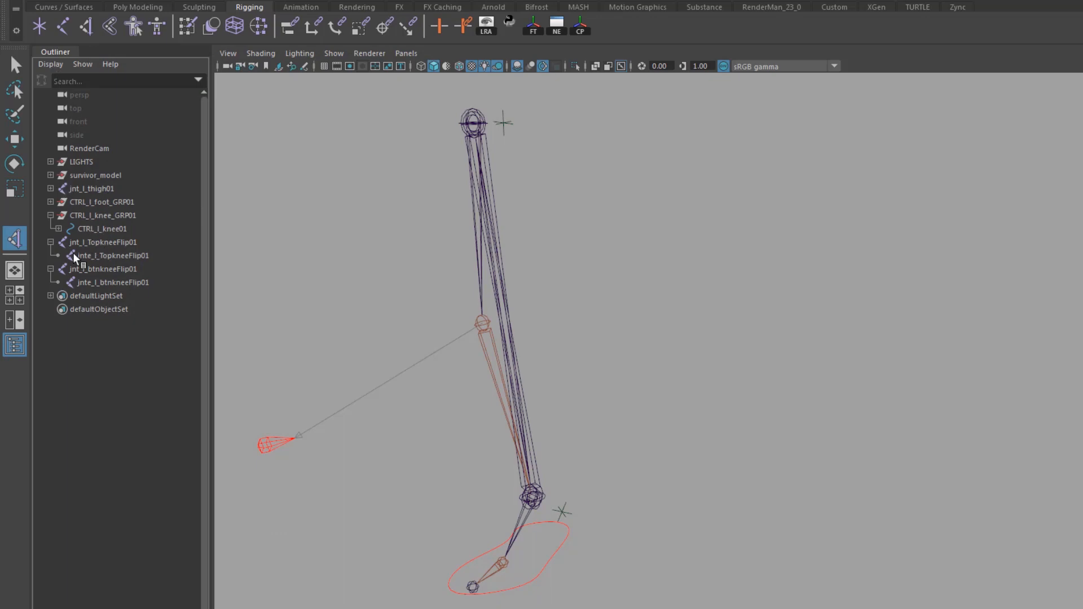
left_click(105, 244)
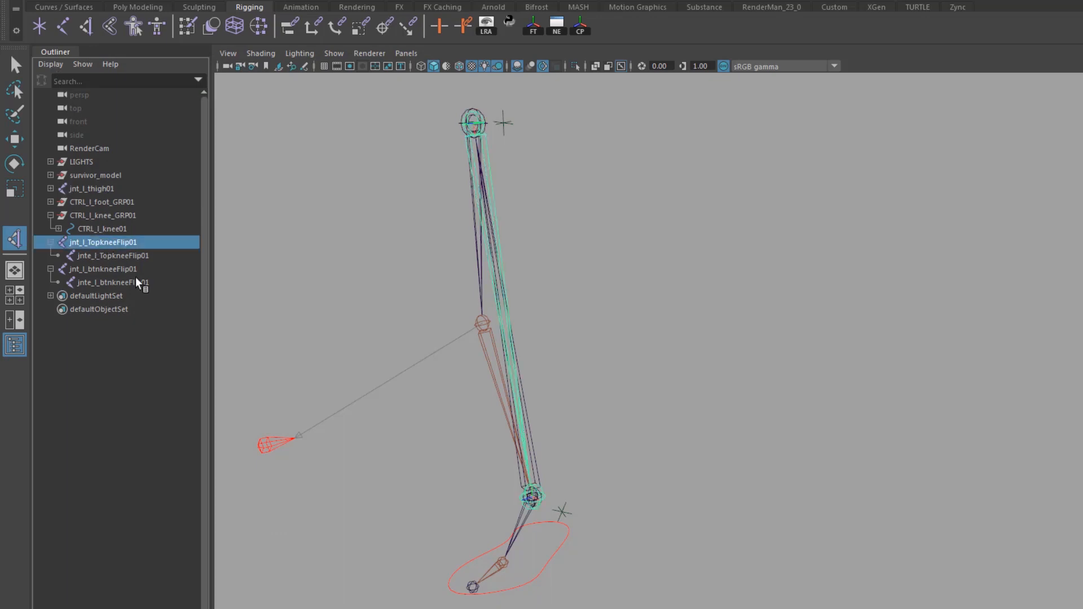
middle_click_drag(137, 282, 118, 257)
left_click(119, 257)
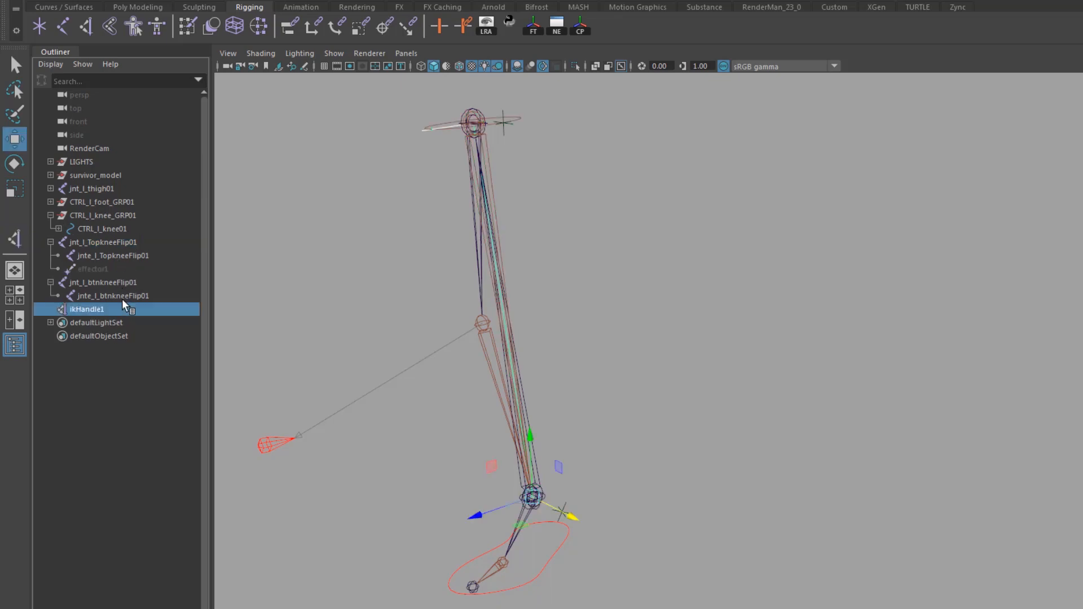
Rename the new IK handle rpIK_l_TopkneeFlip01 and copy the _l_TopkneeFlip01 part of its name.
double_click(88, 309)
type("rpIK_l_btnkneeFlip01")
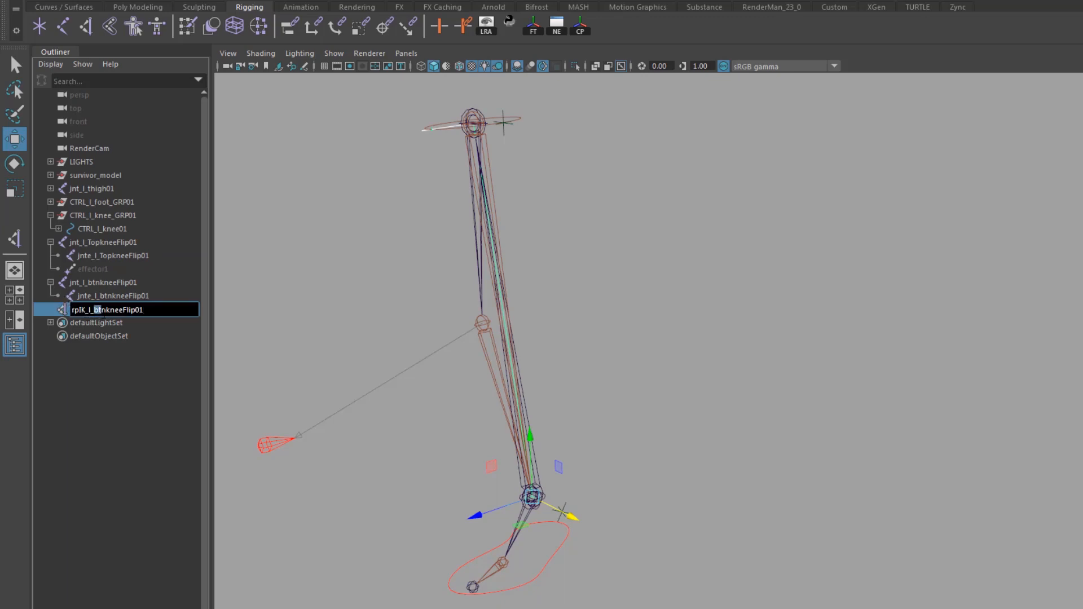
type("Top")
left_click_drag(145, 310, 86, 309)
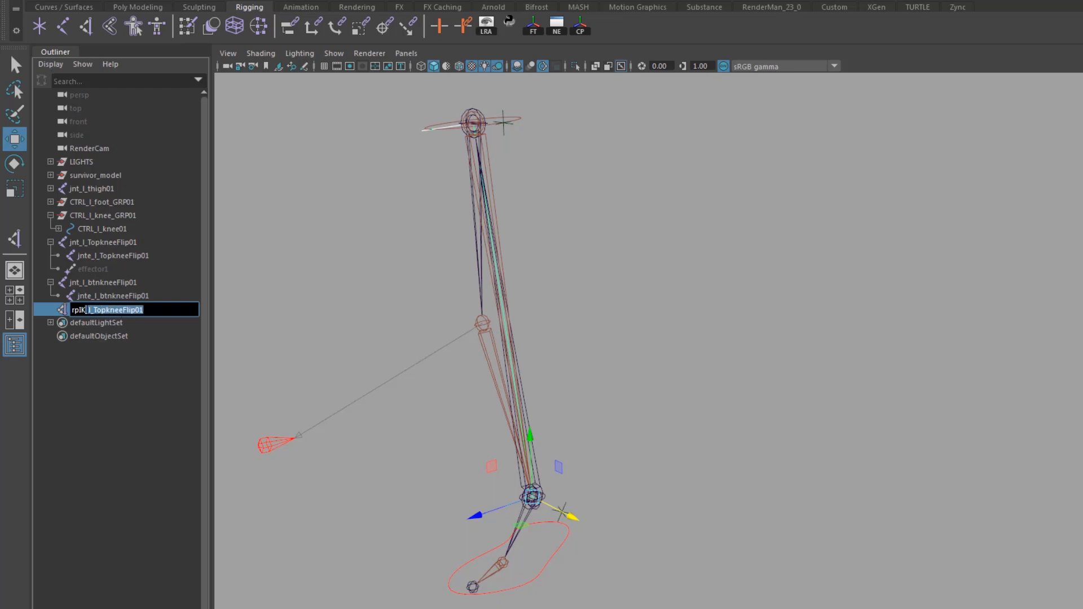
left_click(105, 389)
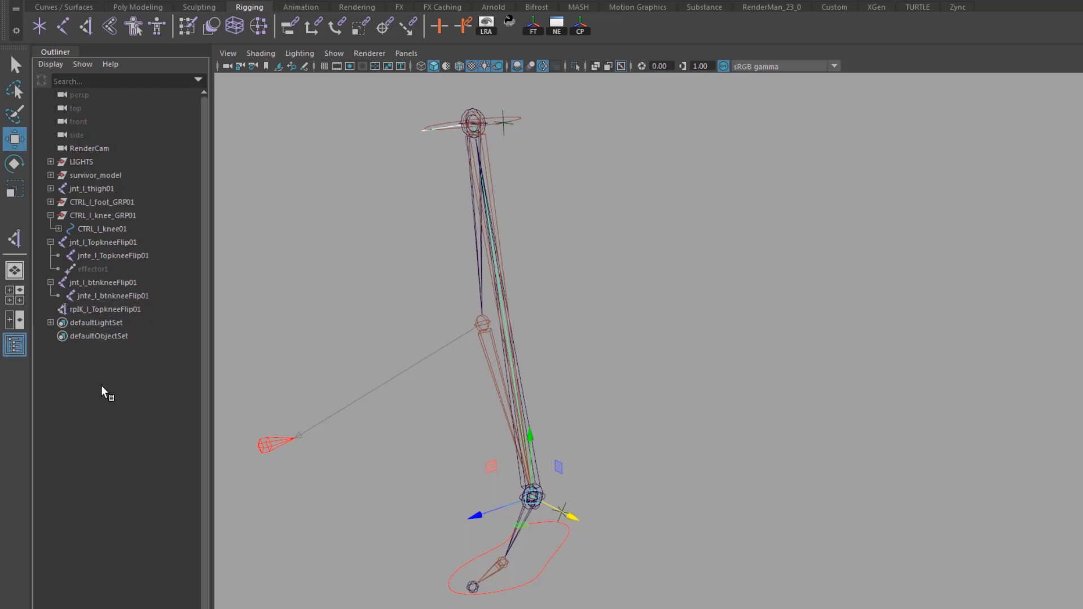
Create a rotate-plane IK handle from jnt_l_btnkneeFlip01 to jnte_l_btnkneeFlip01.
left_click(13, 243)
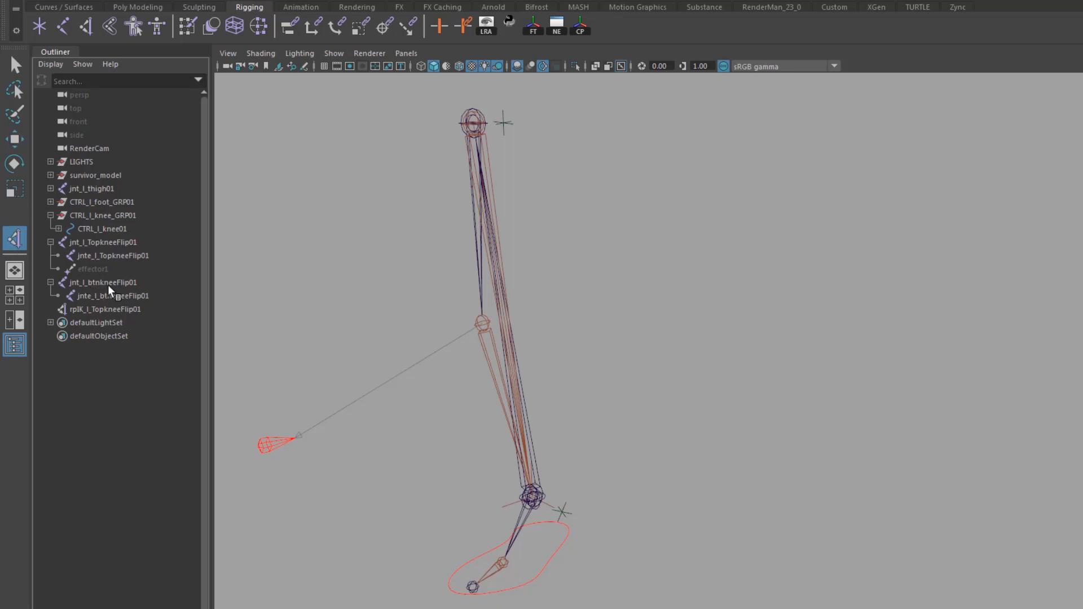
left_click(113, 285)
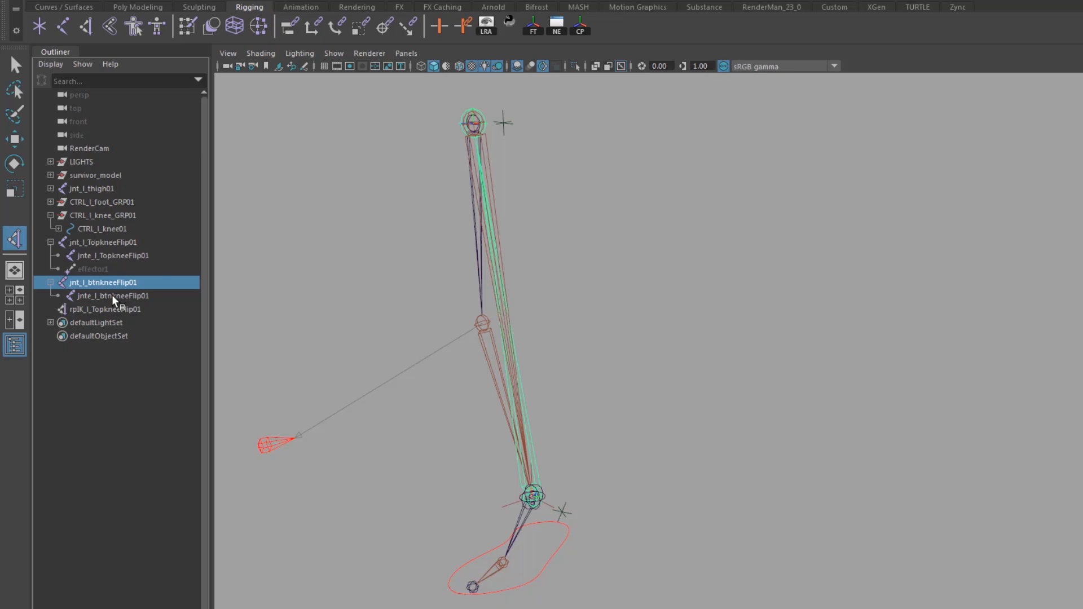
left_click(113, 296)
key("w")
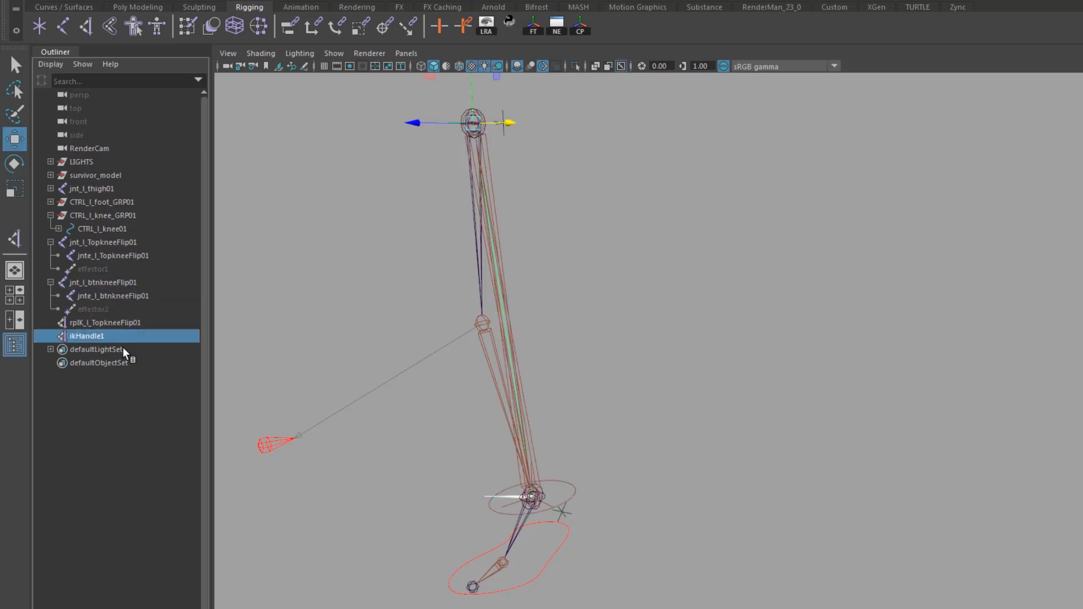
Rename the new IK handle rpIK_l_btnkneeFlip01.
double_click(95, 337)
type("rpIK_l_btnkneeFlip01")
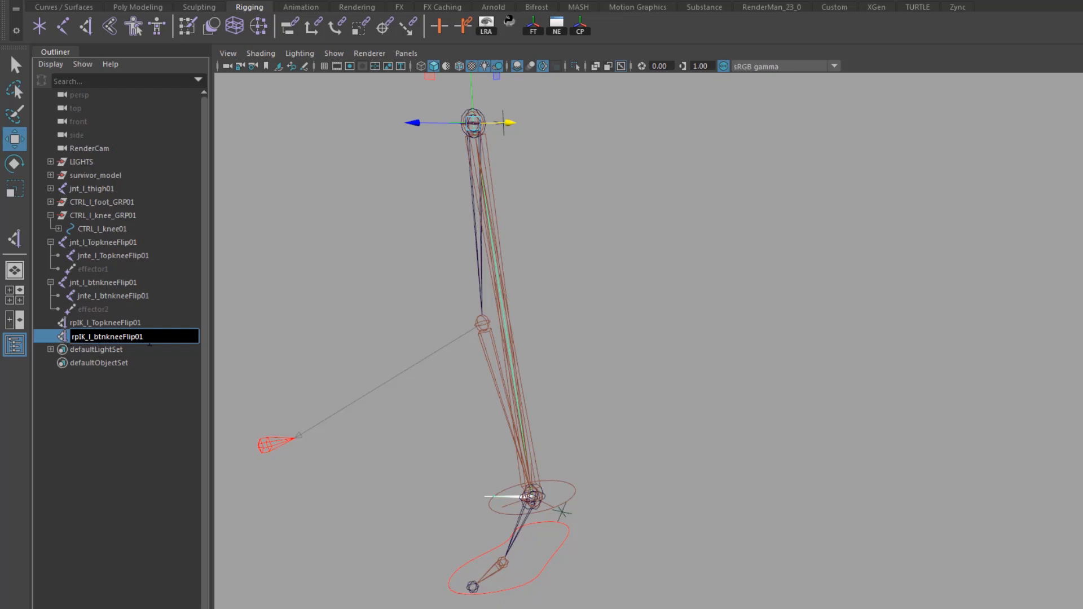
key("Return")
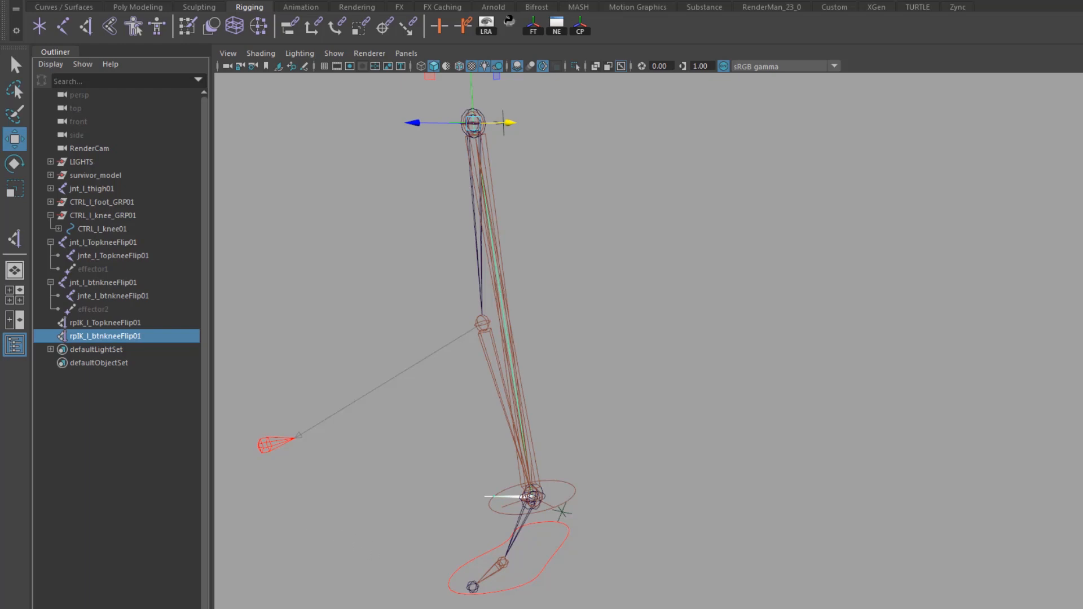
Unparent the two knee-flip locators at the hip and ankle from their joints so they sit at the top level of the scene.
left_click_drag(342, 285, 373, 305, "alt")
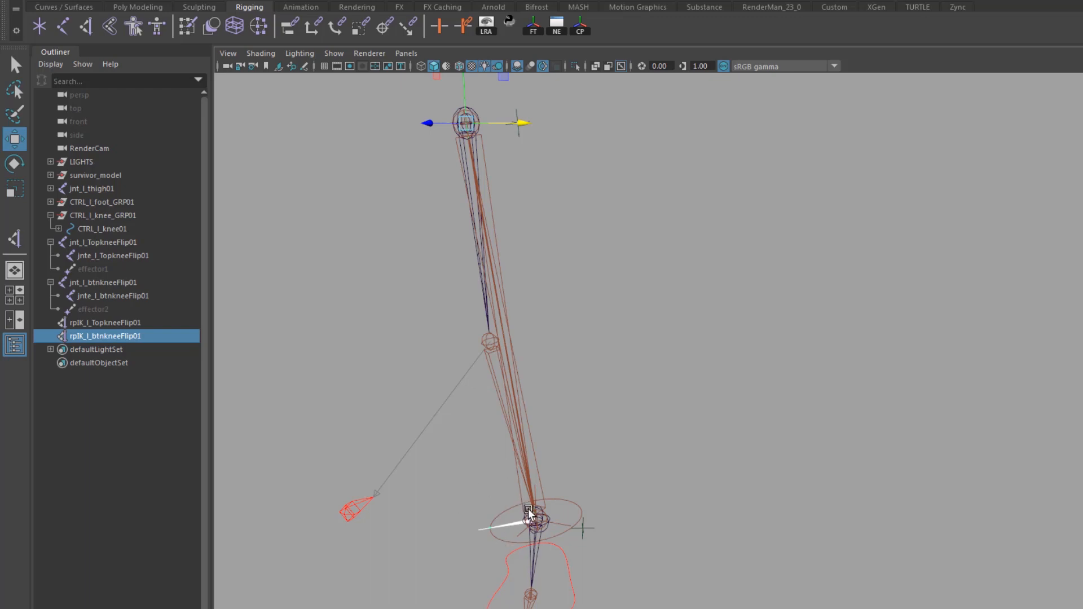
left_click(515, 117)
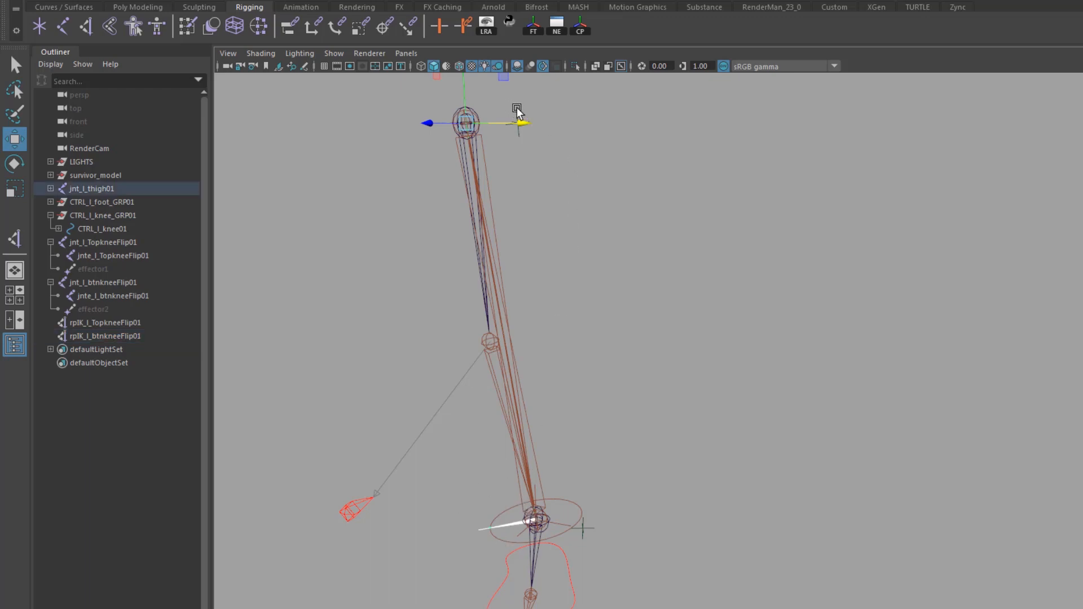
left_click(585, 528)
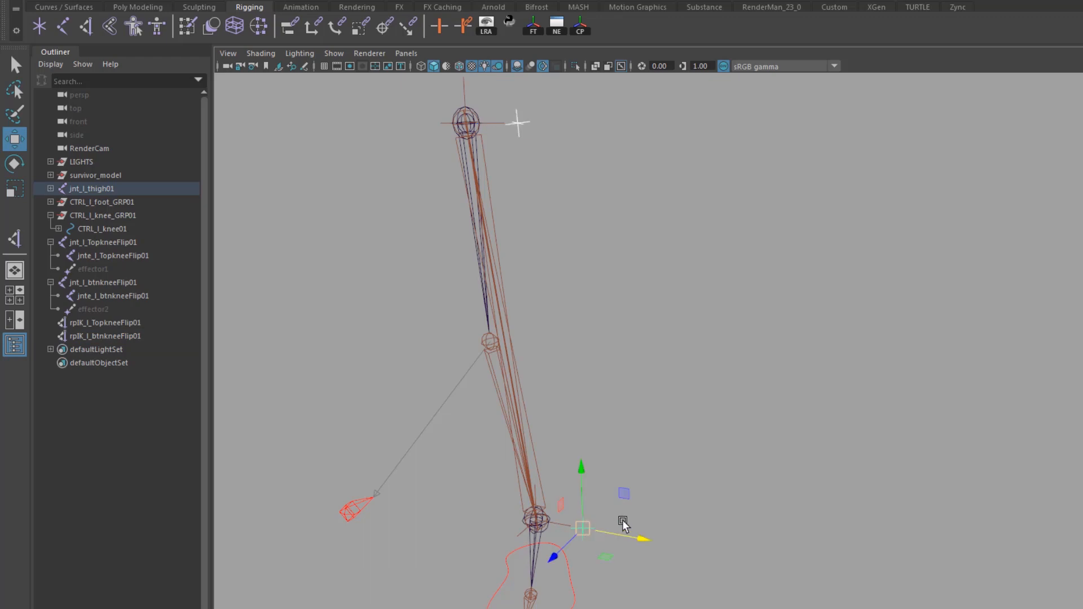
left_click_drag(705, 484, 670, 480, "alt")
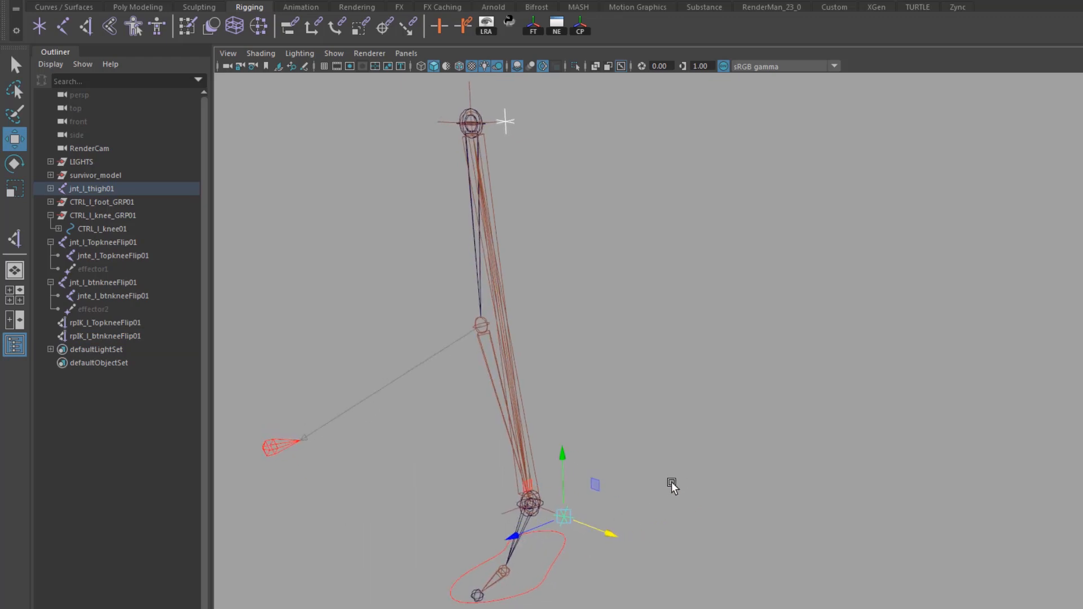
key("shift+p")
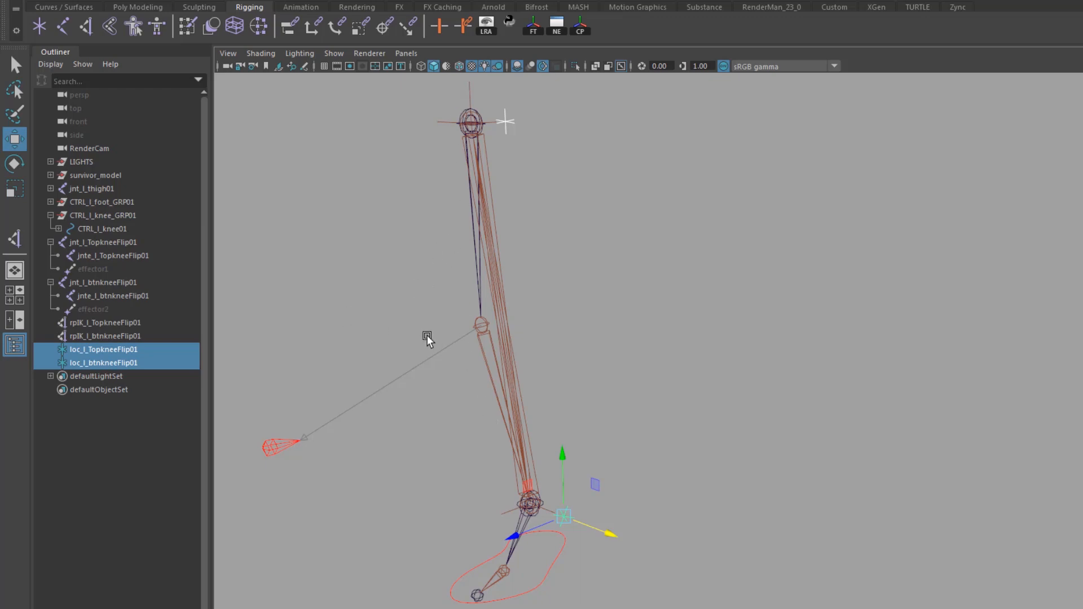
left_click_drag(428, 336, 453, 260, "alt")
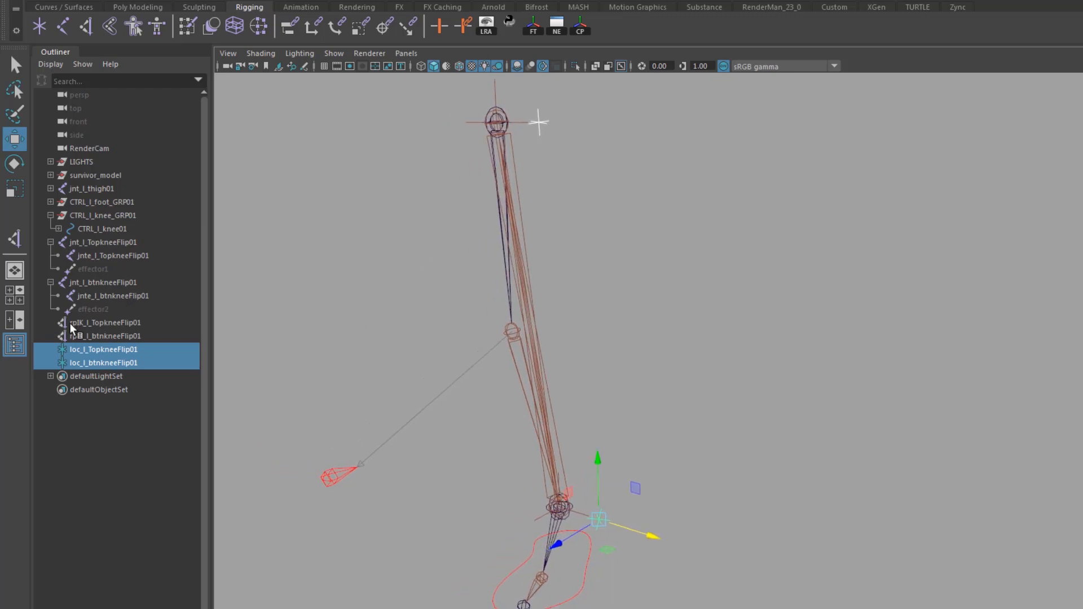
left_click_drag(96, 323, 93, 363)
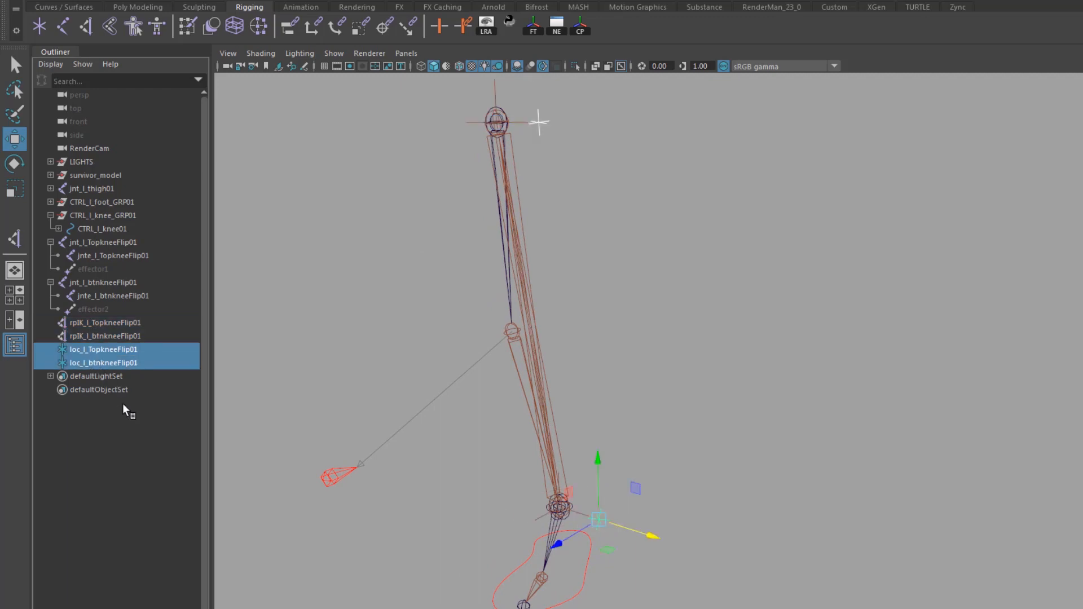
Collapse both knee-flip joint chains and the knee control group, and review the knee-flip joints, IK handles and locators in the Outliner.
left_click(50, 282)
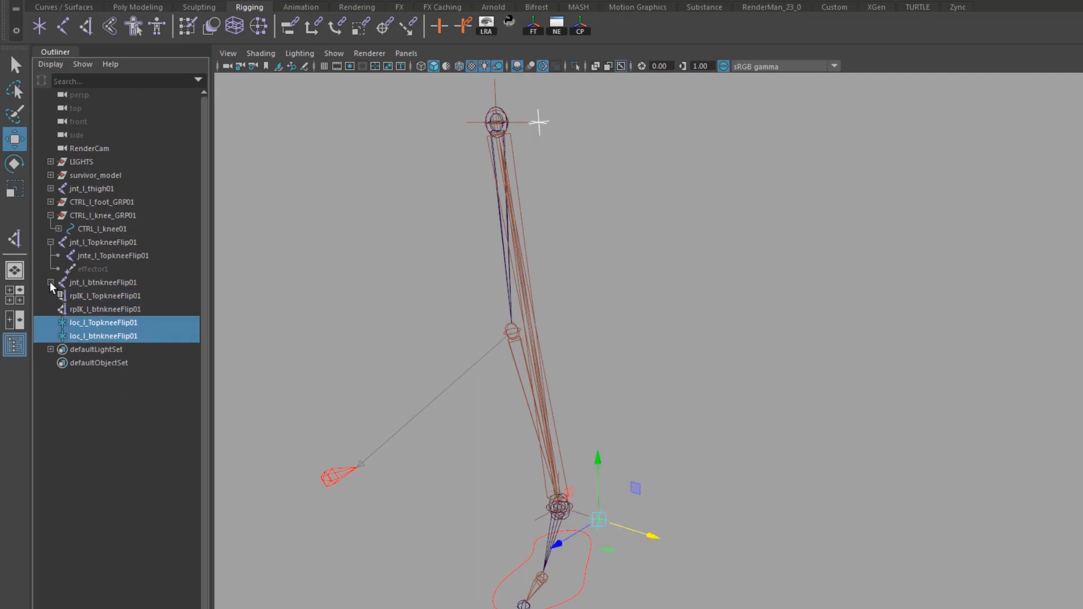
left_click(50, 242)
left_click(93, 242)
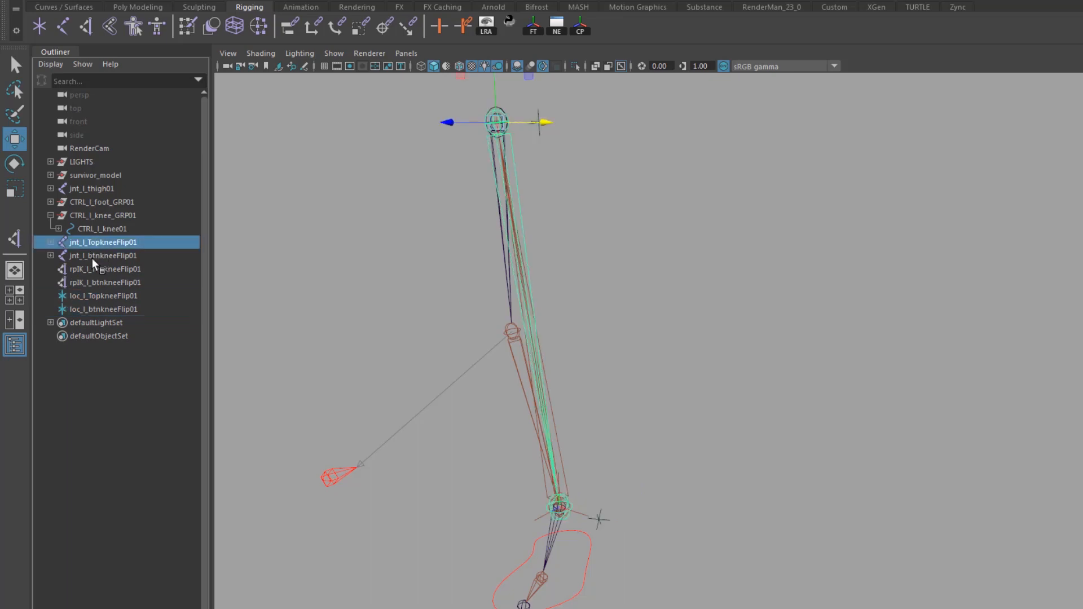
left_click(93, 256)
left_click(93, 244)
left_click(95, 258)
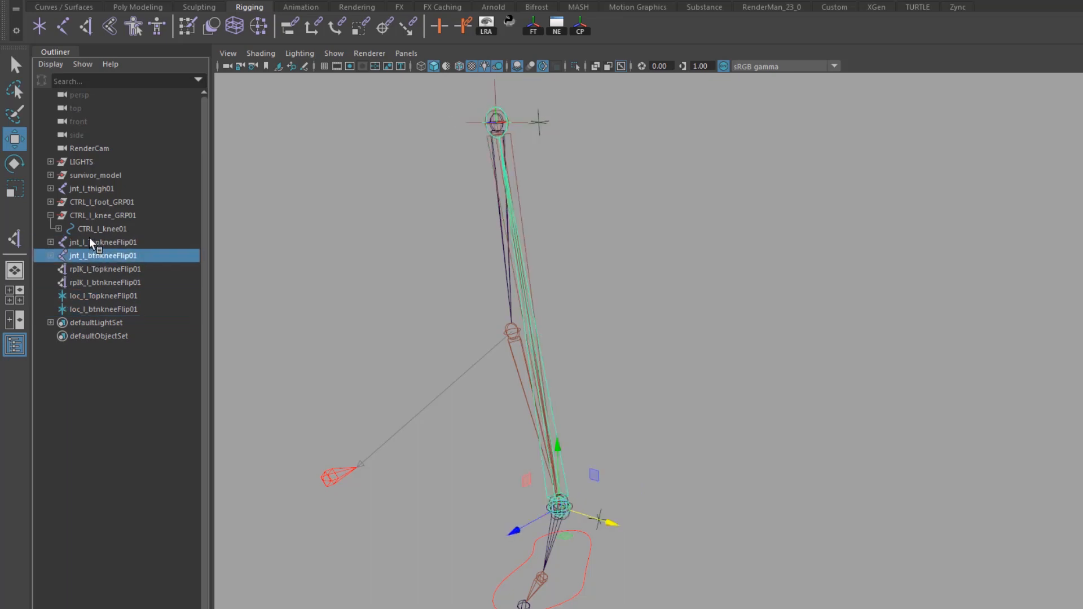
left_click_drag(91, 244, 96, 314)
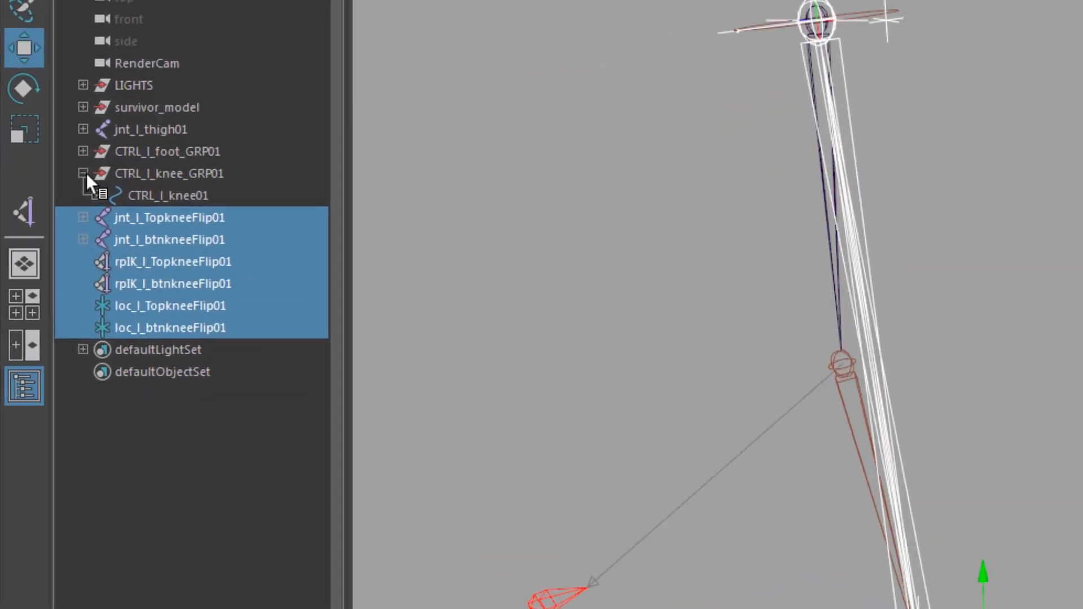
left_click(85, 174)
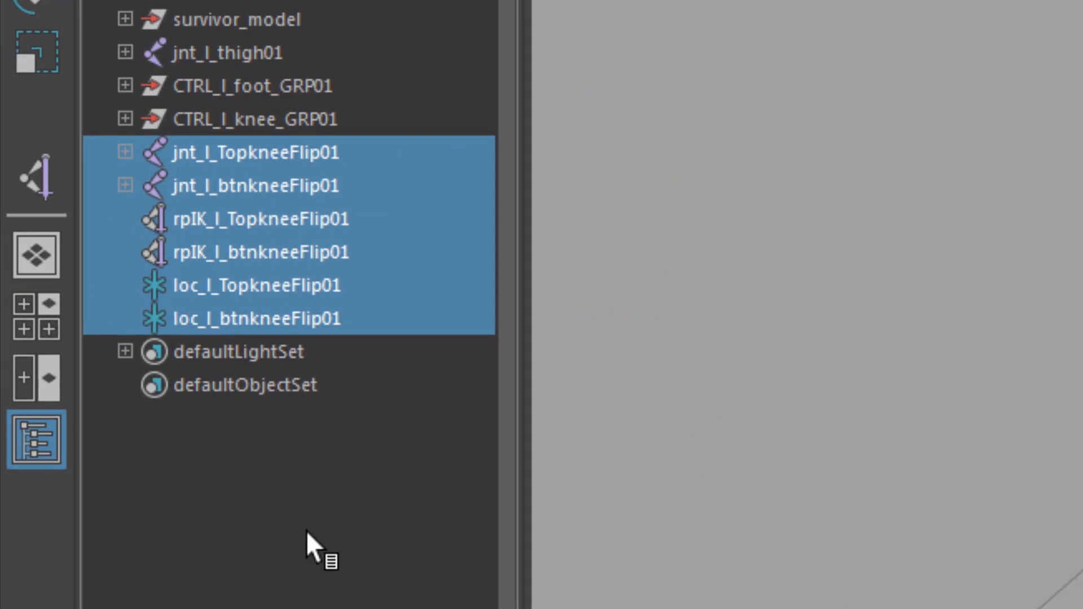
left_click(192, 446)
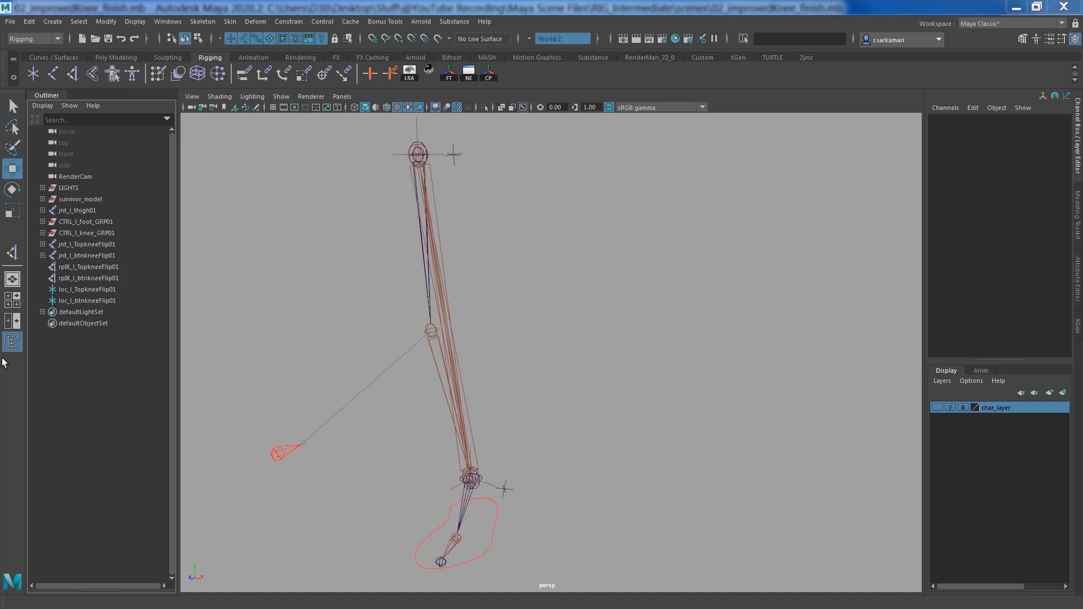
Inspect the placement of loc_l_TopkneeFlip01 beside the hip and loc_l_btnkneeFlip01 beside the ankle.
left_click(454, 154)
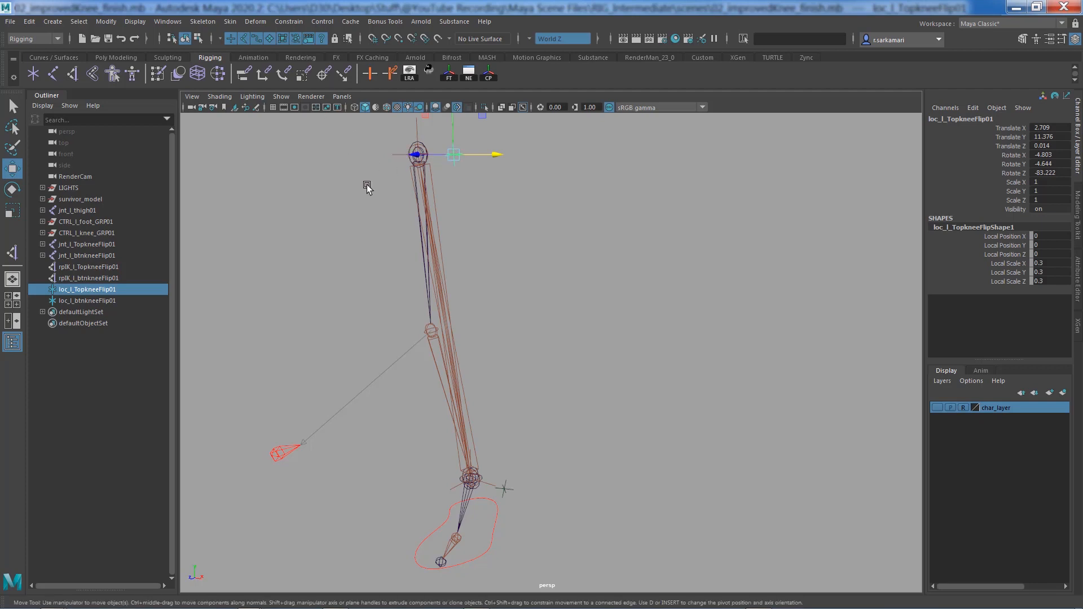
middle_click_drag(307, 173, 334, 192, "alt")
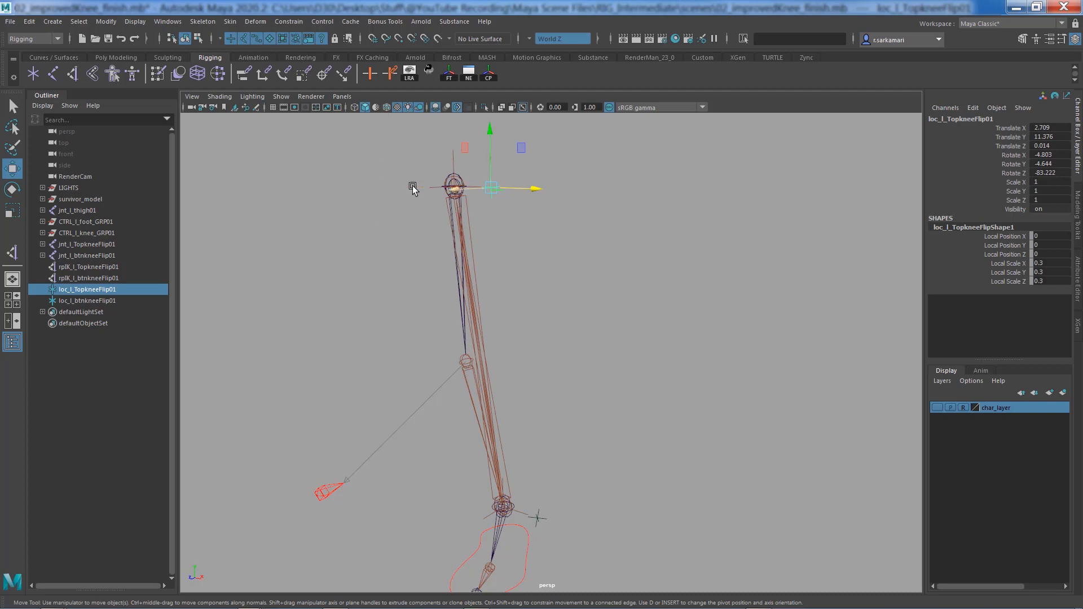
middle_click_drag(370, 394, 351, 261, "alt")
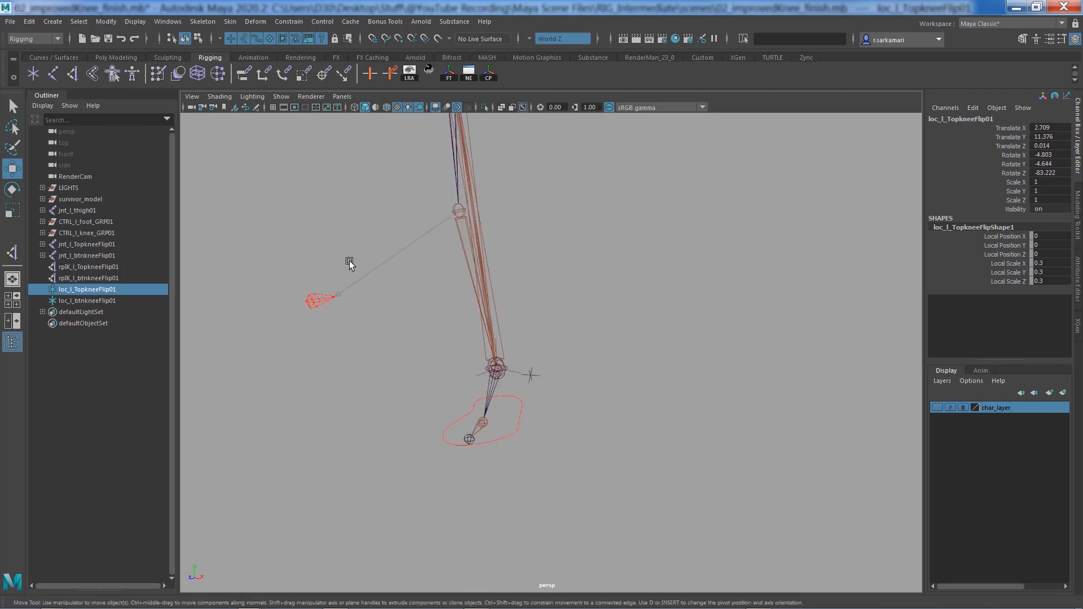
left_click(530, 377)
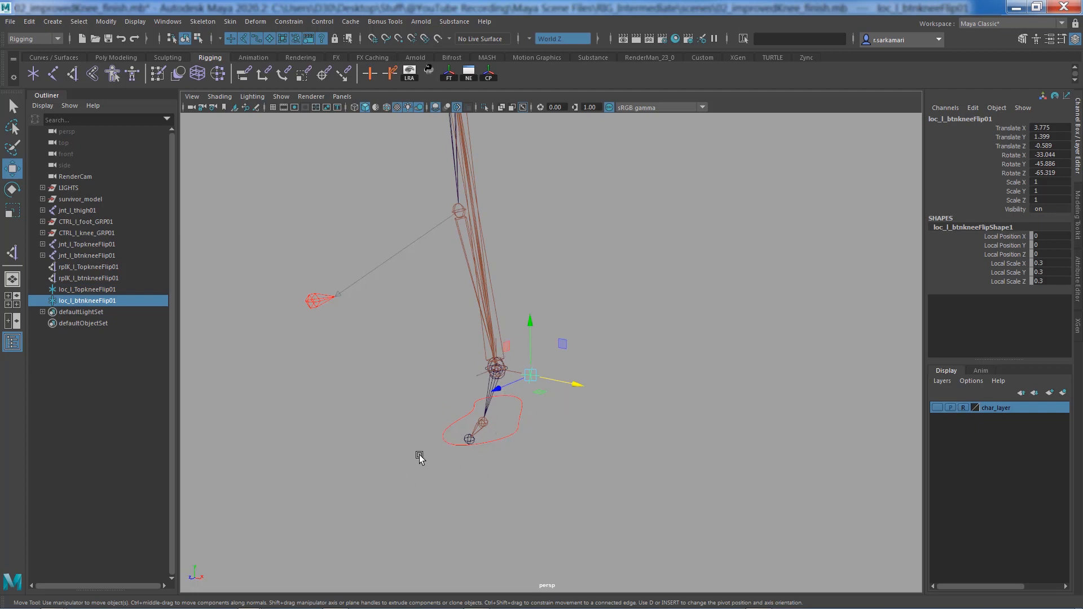
middle_click_drag(409, 432, 405, 462, "alt")
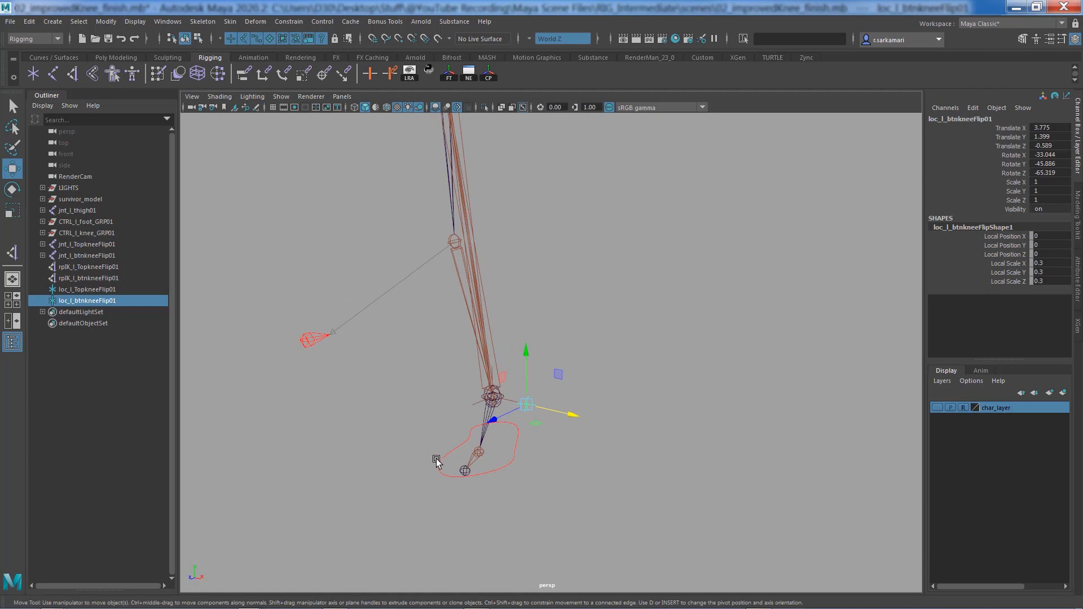
Expand the full hierarchy of CTRL_l_foot_GRP01 and select the reverse-foot joint RFjnte_l_ankle01 inside it.
left_click(443, 460)
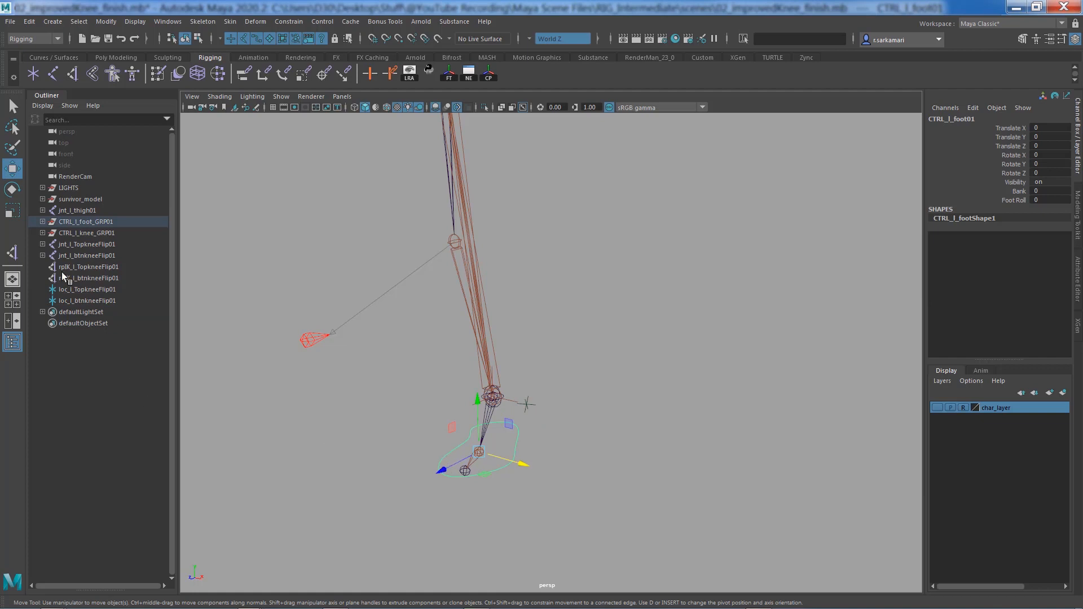
left_click(42, 221, "shift")
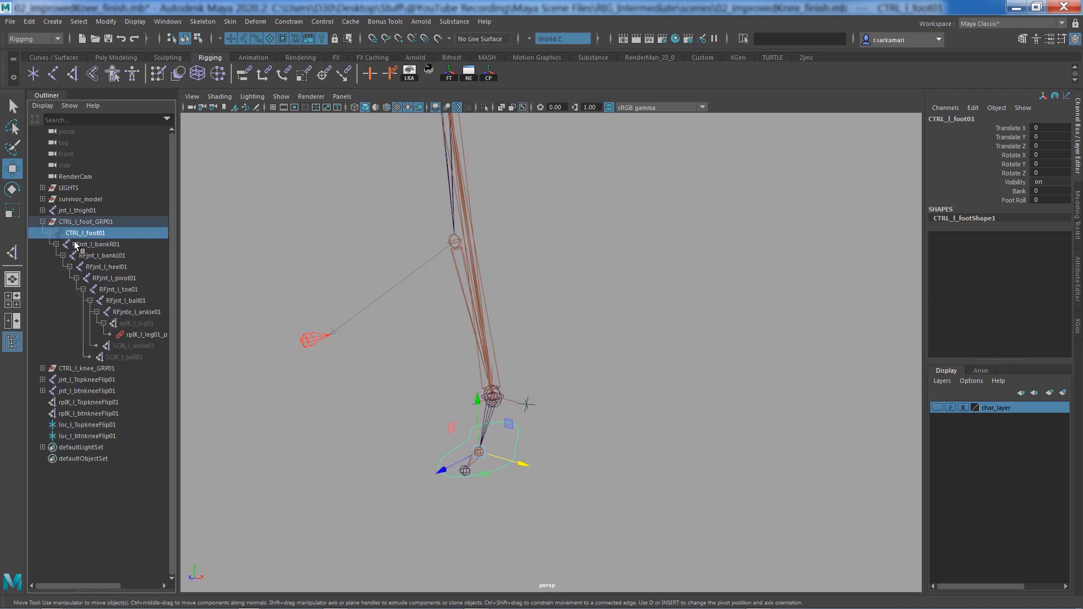
left_click(130, 313)
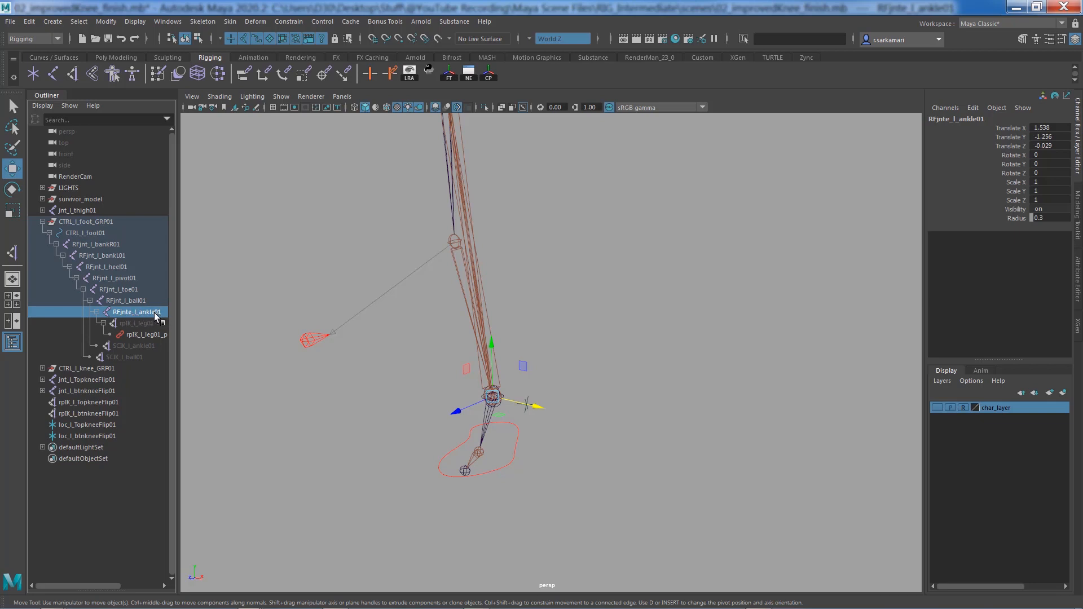
left_click(526, 414)
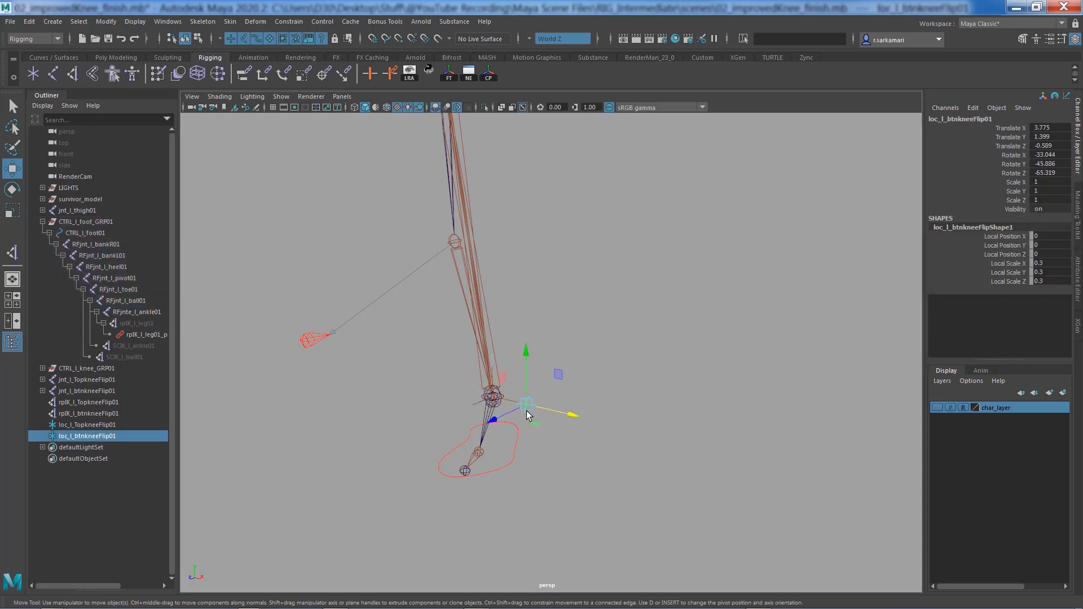
left_click(146, 312)
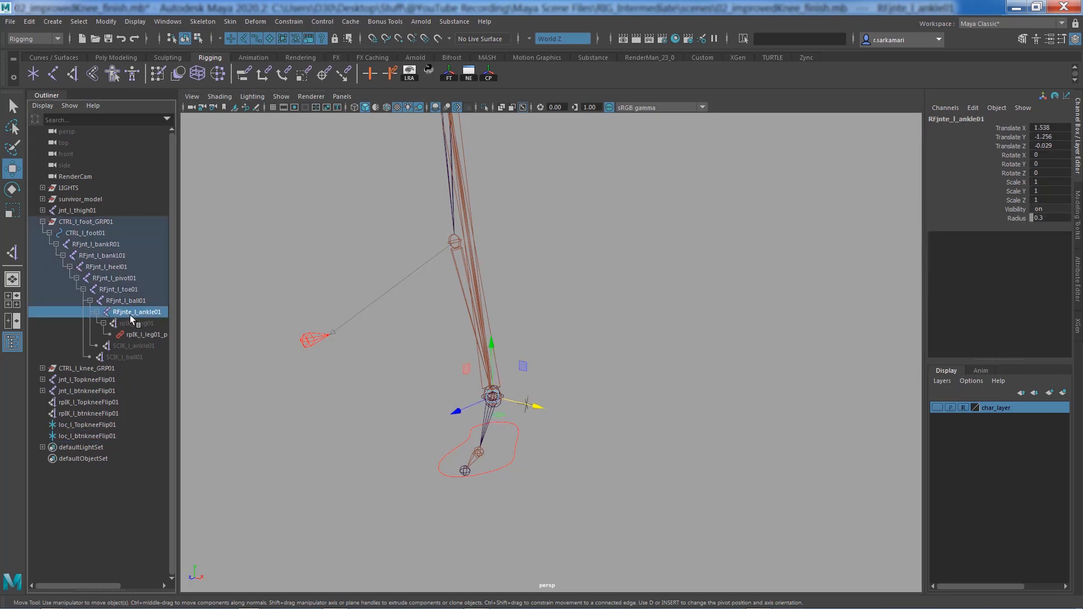
Show the attributes of RFjnte_l_ankle01 and review its Draw Style options, keeping None.
key("ctrl+a")
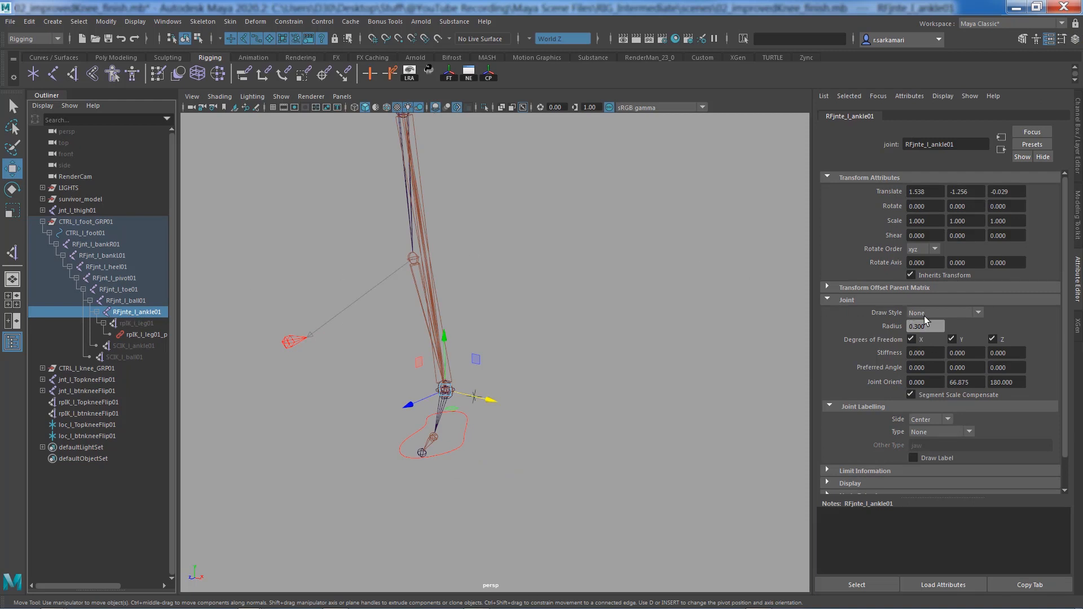
left_click(929, 314)
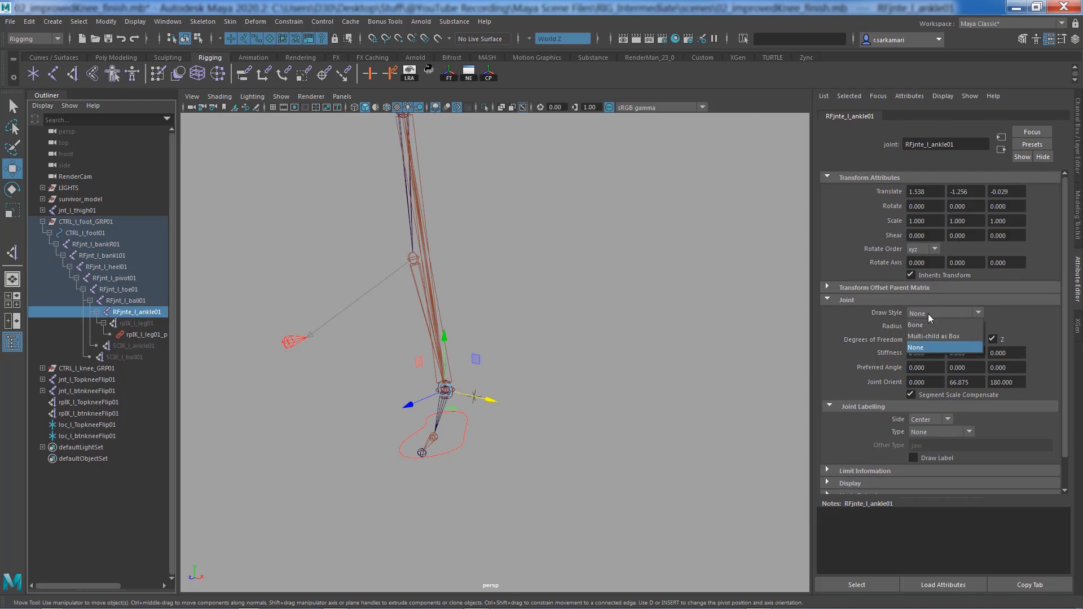
left_click(928, 324)
left_click(926, 320)
left_click(923, 346)
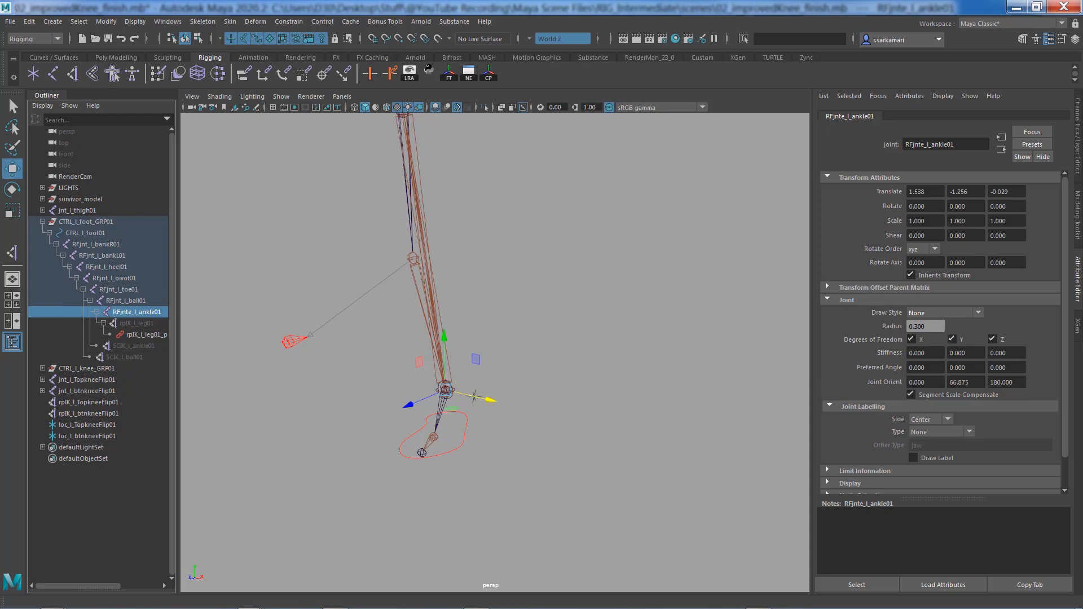
Parent the ankle locator loc_l_btnkneeFlip01 under the reverse-foot joint RFjnte_l_ankle01.
left_click(479, 404)
left_click(476, 398)
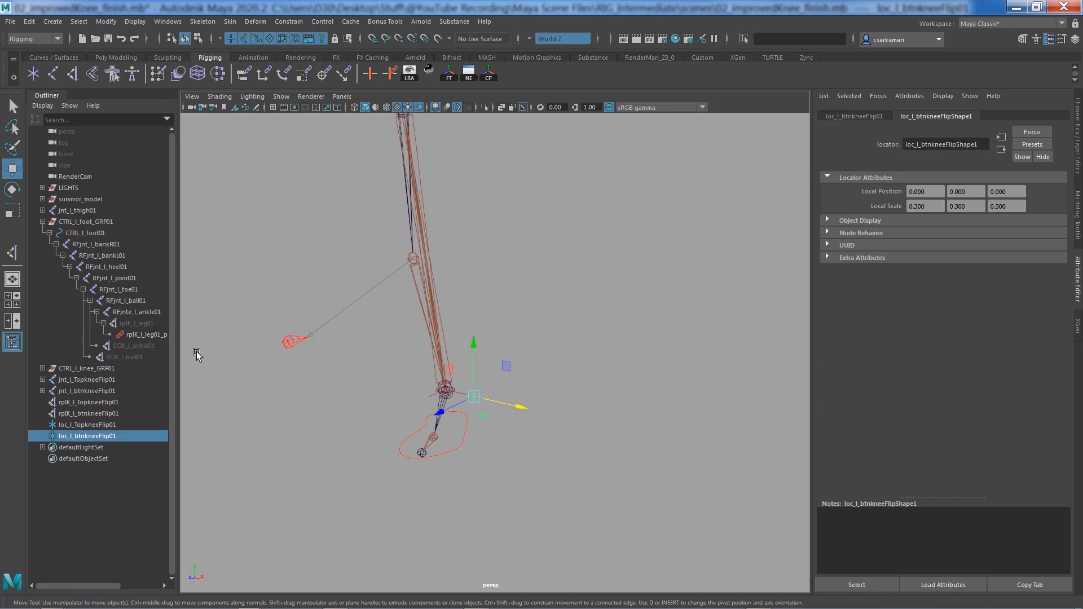
left_click(132, 312, "ctrl")
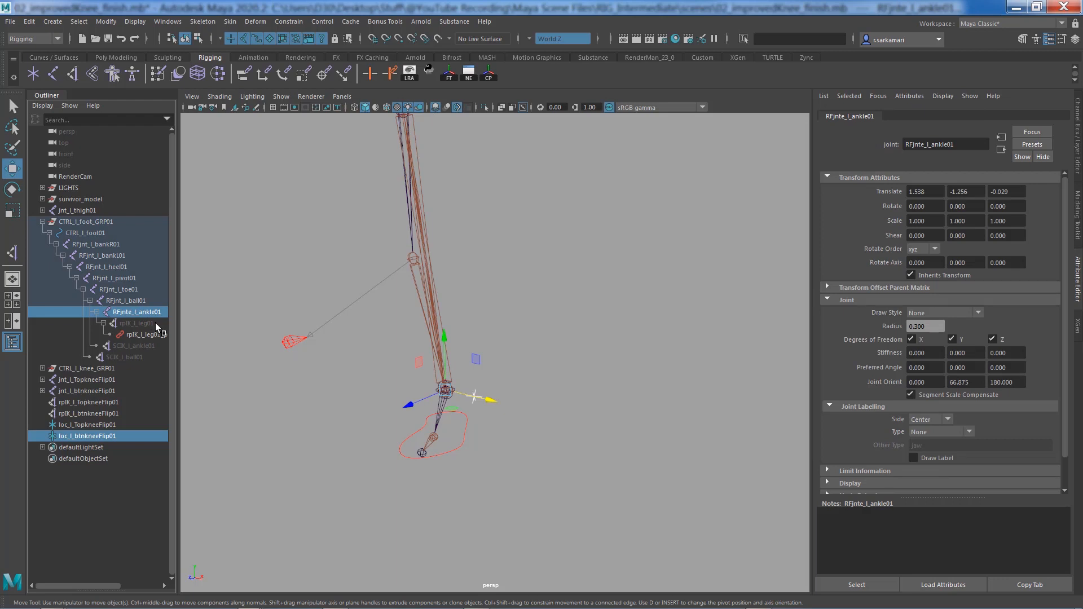
key("p")
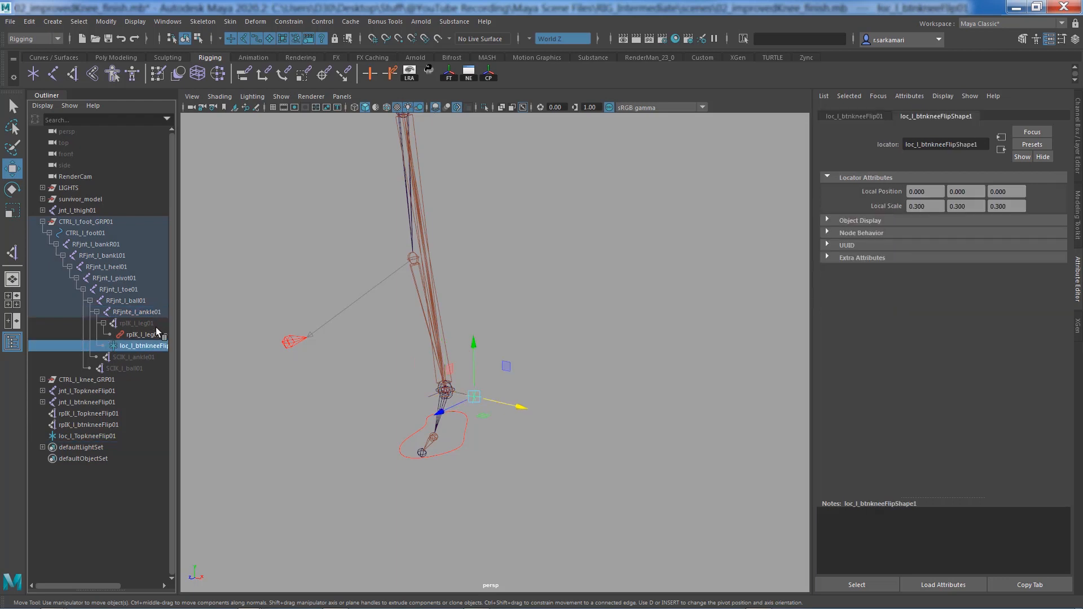
key("p")
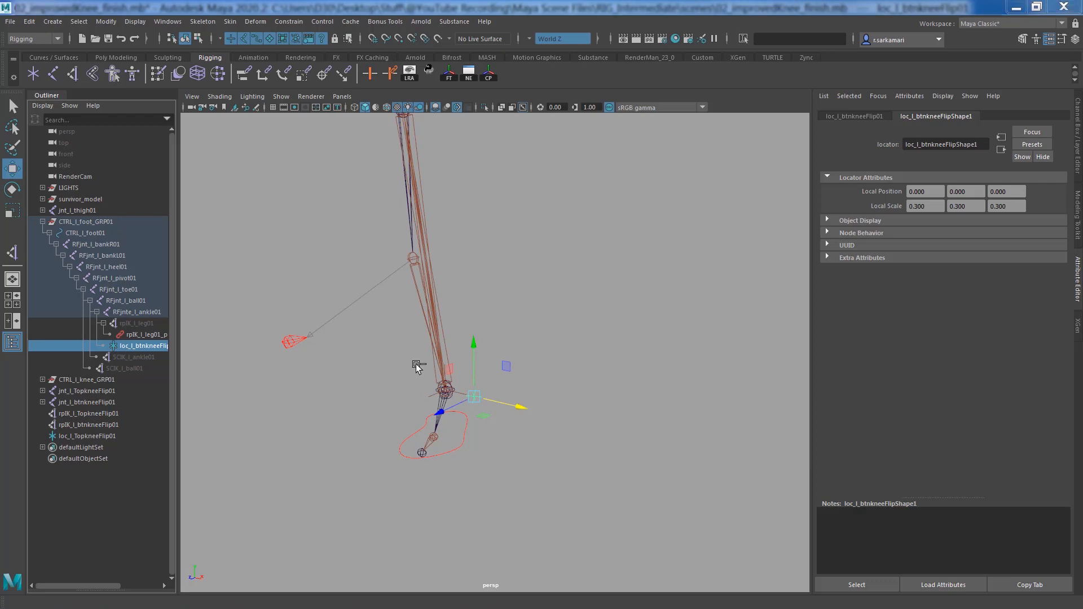
Create a Pole Vector constraint from the ankle locator loc_l_btnkneeFlip01 to the IK handle rpIK_l_btnkneeFlip01.
left_click_drag(329, 418, 387, 425, "alt")
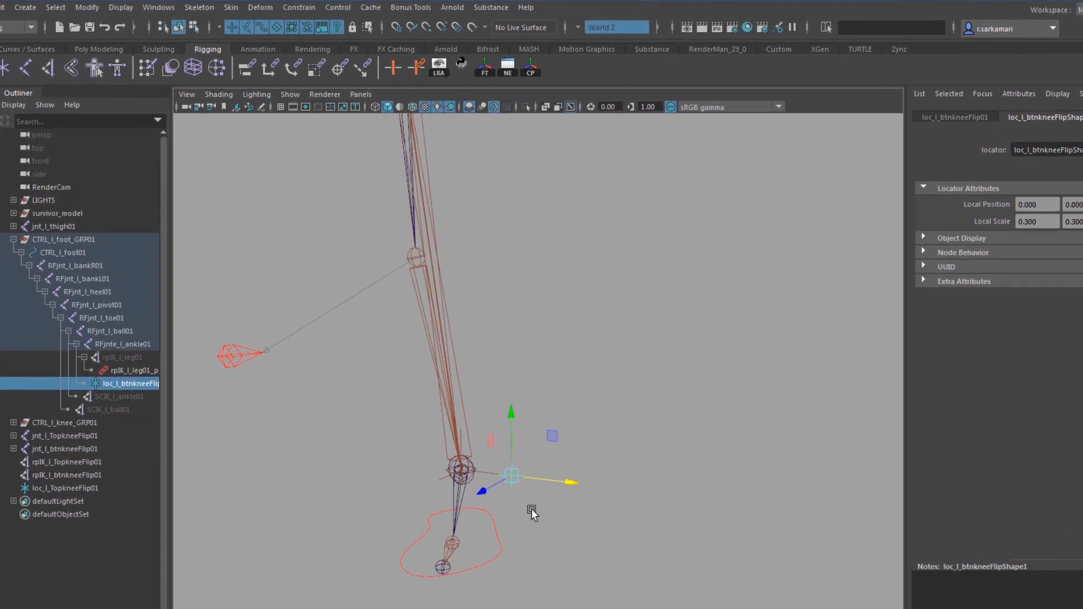
left_click(507, 453)
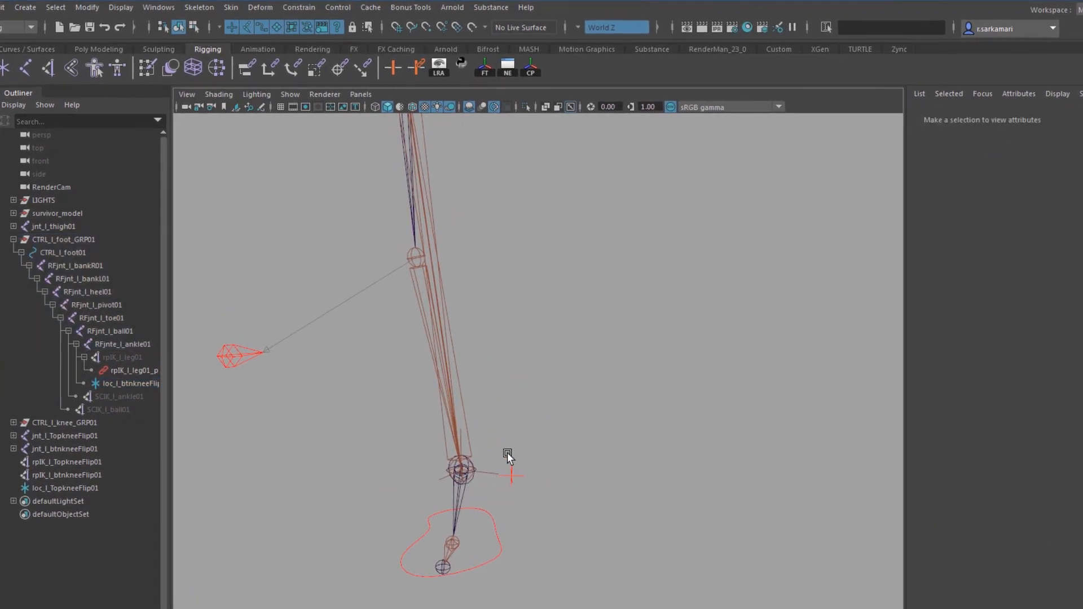
left_click(512, 468)
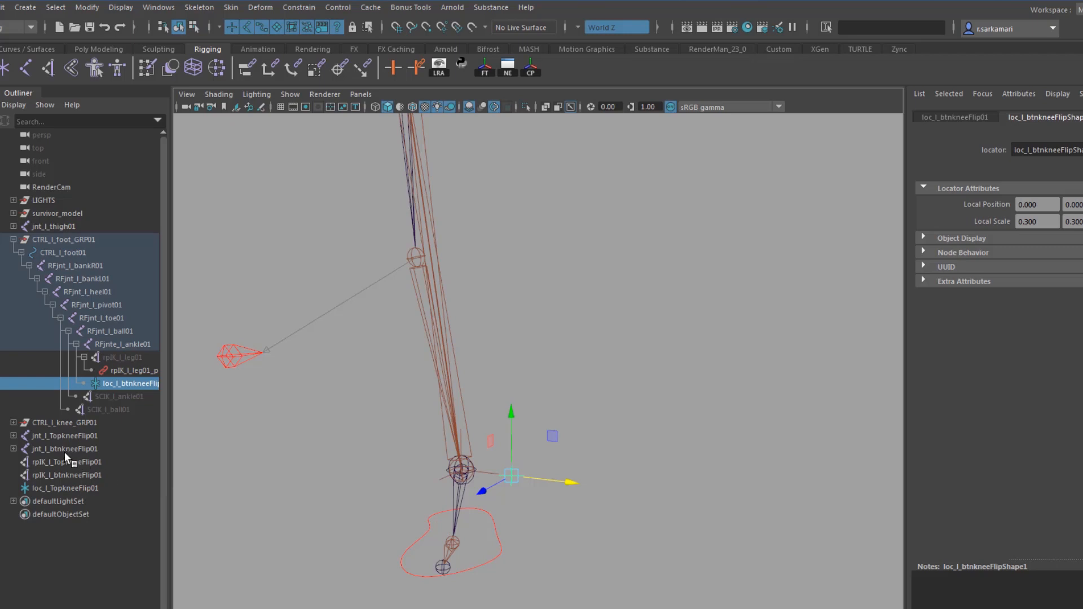
left_click(62, 478, "ctrl")
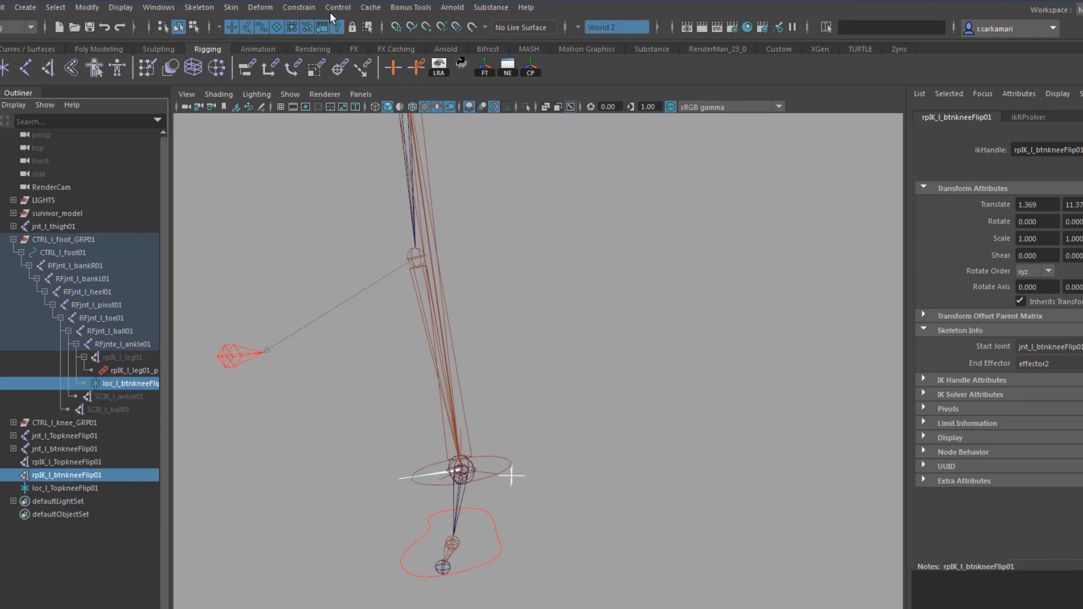
left_click(305, 8)
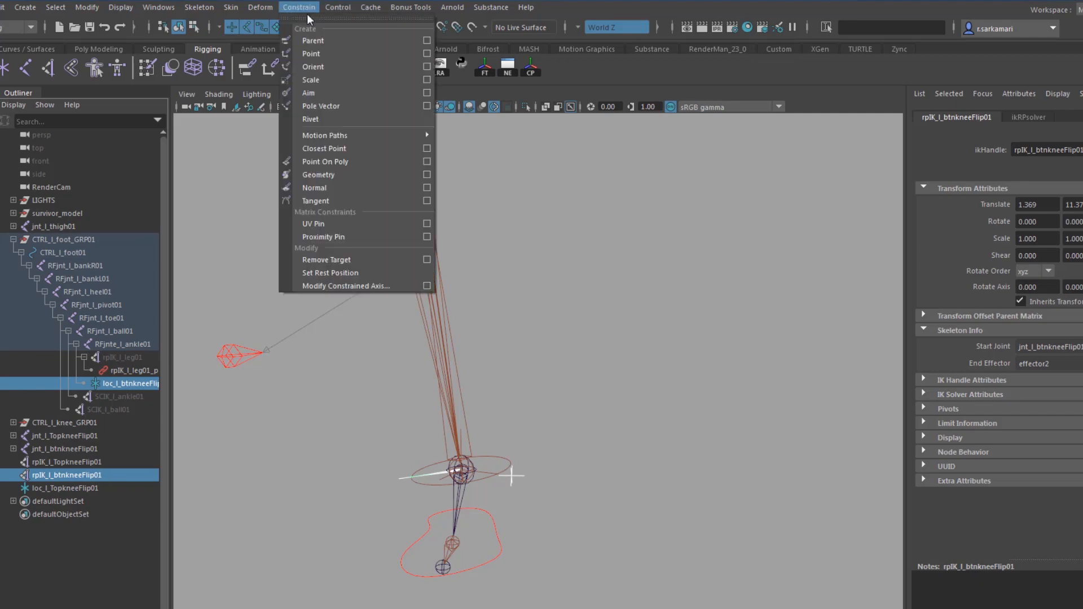
left_click(312, 107)
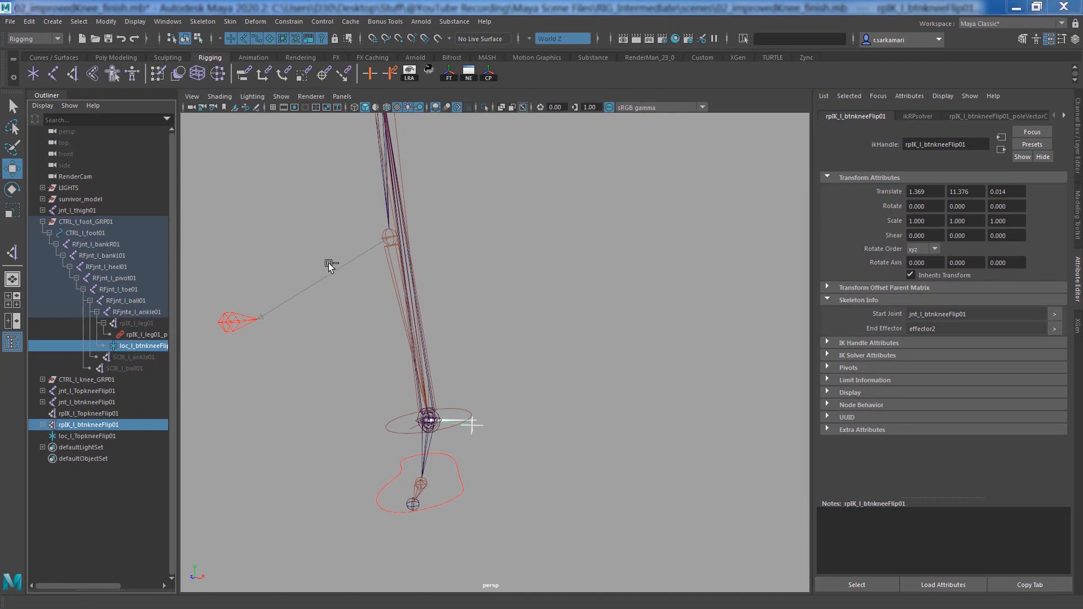
Constrain the IK handle rpIK_l_TopkneeFlip01 to the hip locator loc_l_TopkneeFlip01 with a Pole Vector constraint.
left_click_drag(304, 188, 365, 376, "alt")
left_click(487, 246)
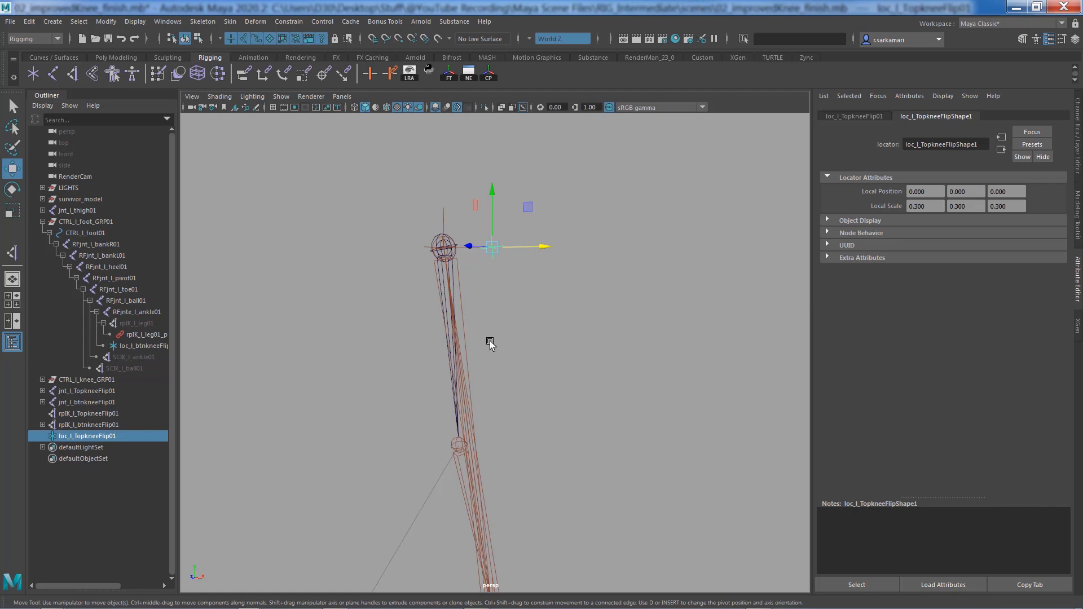
middle_click_drag(88, 420, 73, 416)
left_click(75, 415, "ctrl")
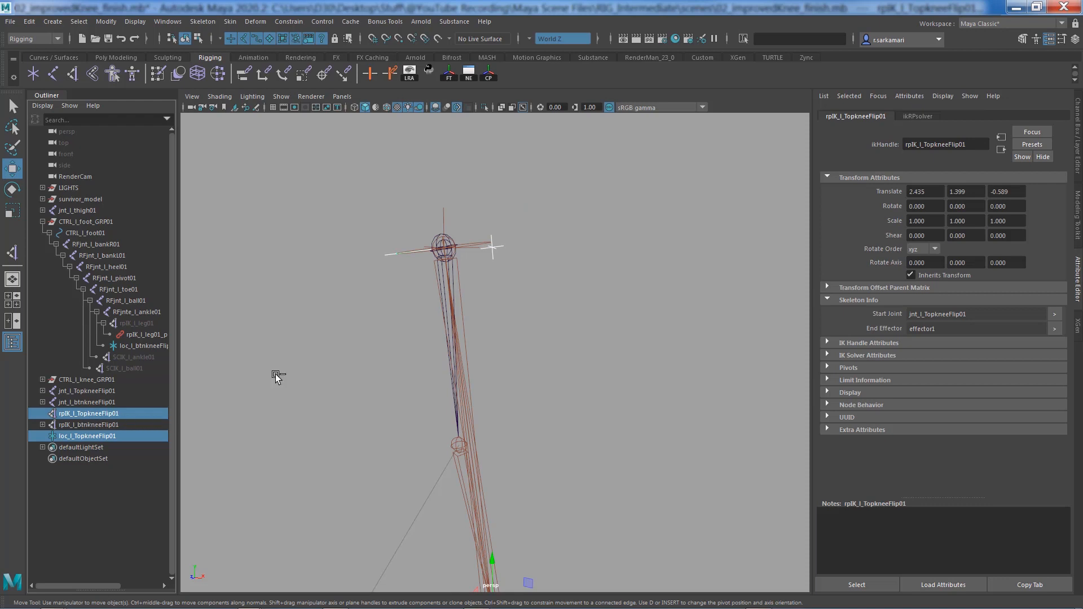
left_click(288, 21)
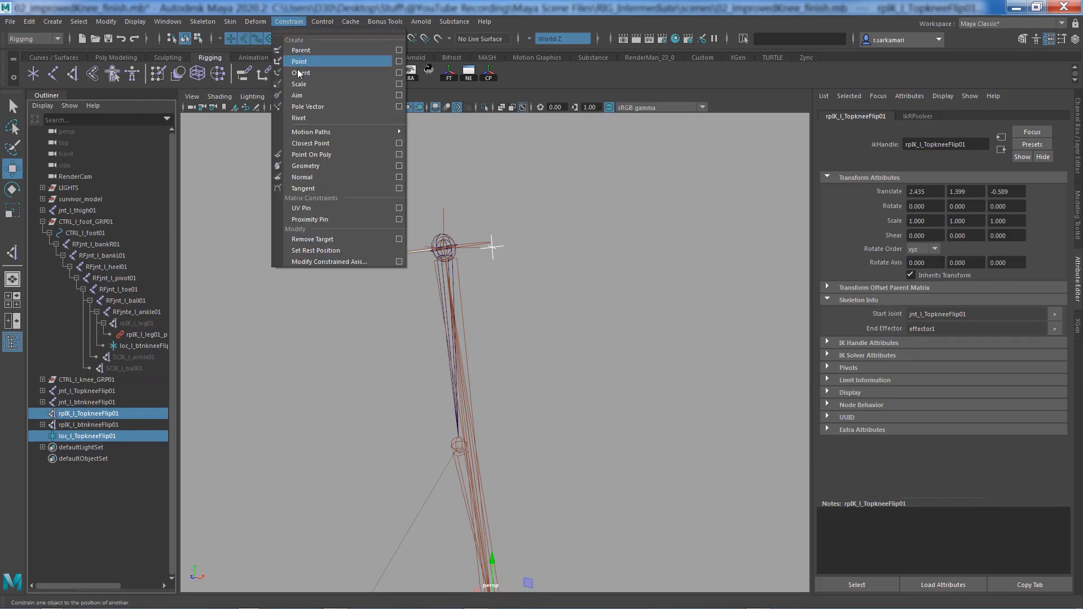
left_click(309, 112)
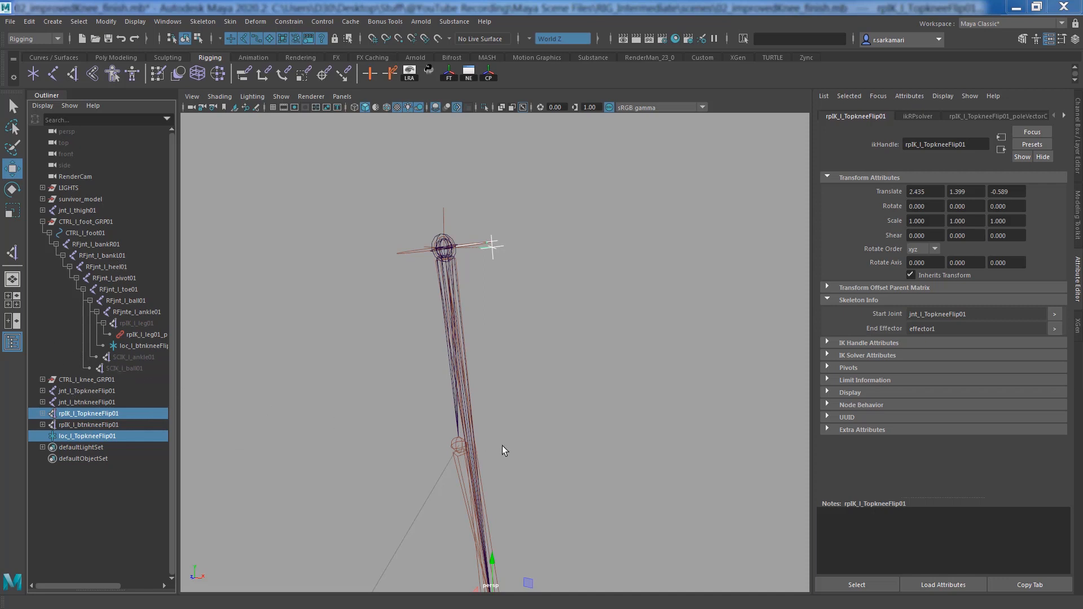
Parent the IK handle rpIK_l_TopkneeFlip01 under the reverse-foot joint RFjnte_l_ankle01.
right_click_drag(544, 431, 462, 432, "alt")
middle_click_drag(427, 413, 411, 351, "alt")
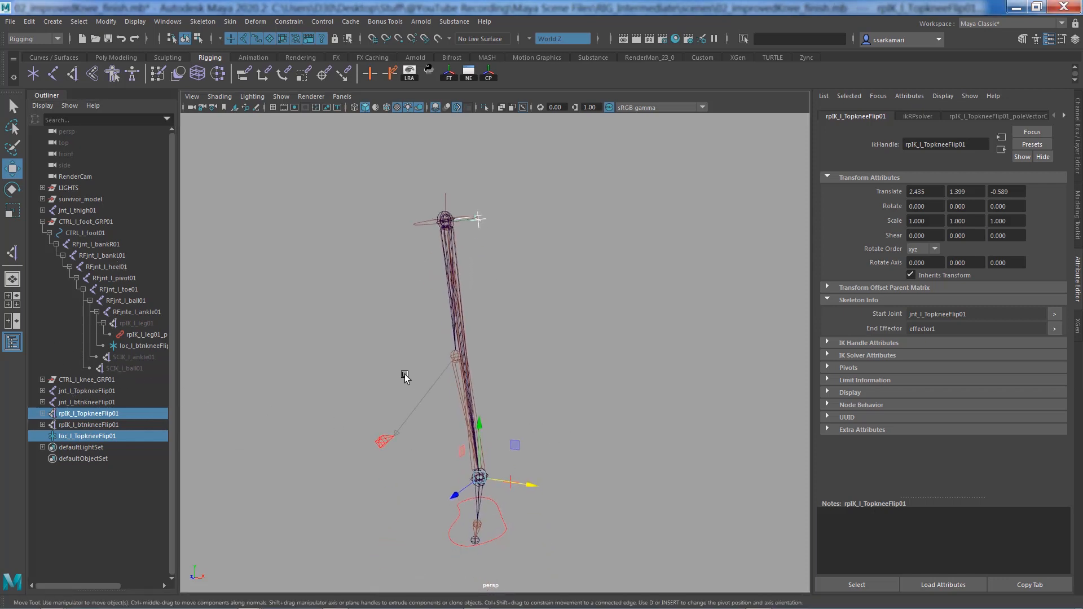
left_click_drag(405, 377, 436, 350, "alt")
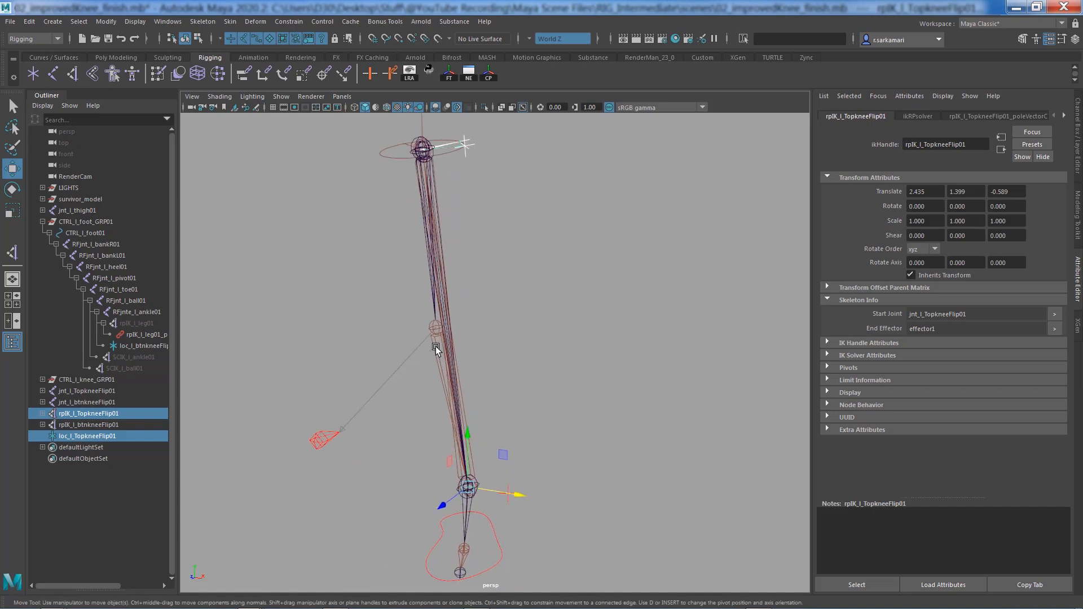
left_click(90, 414)
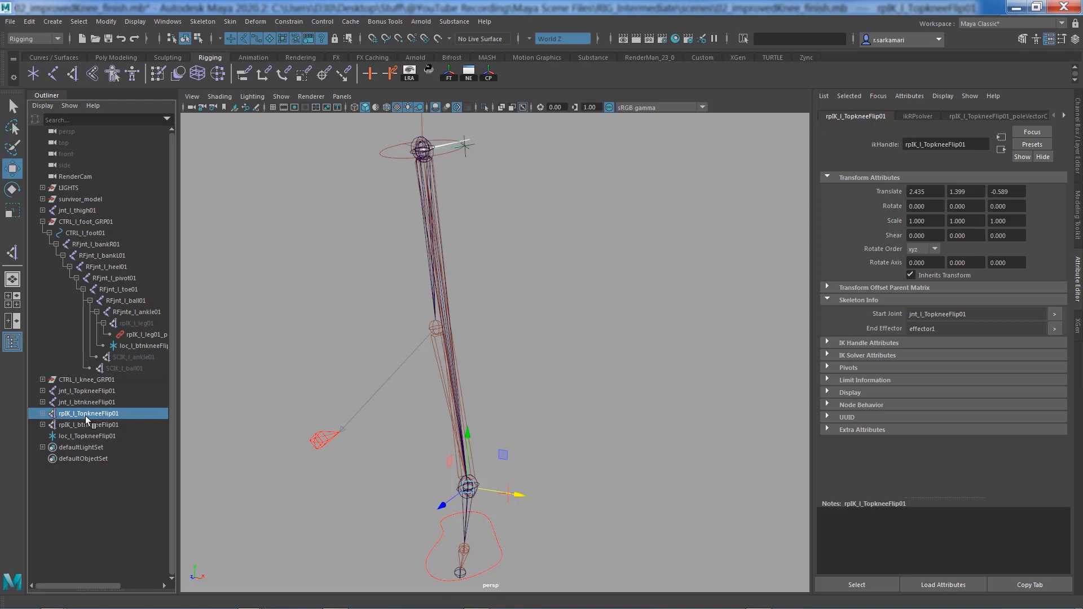
left_click(143, 313, "ctrl")
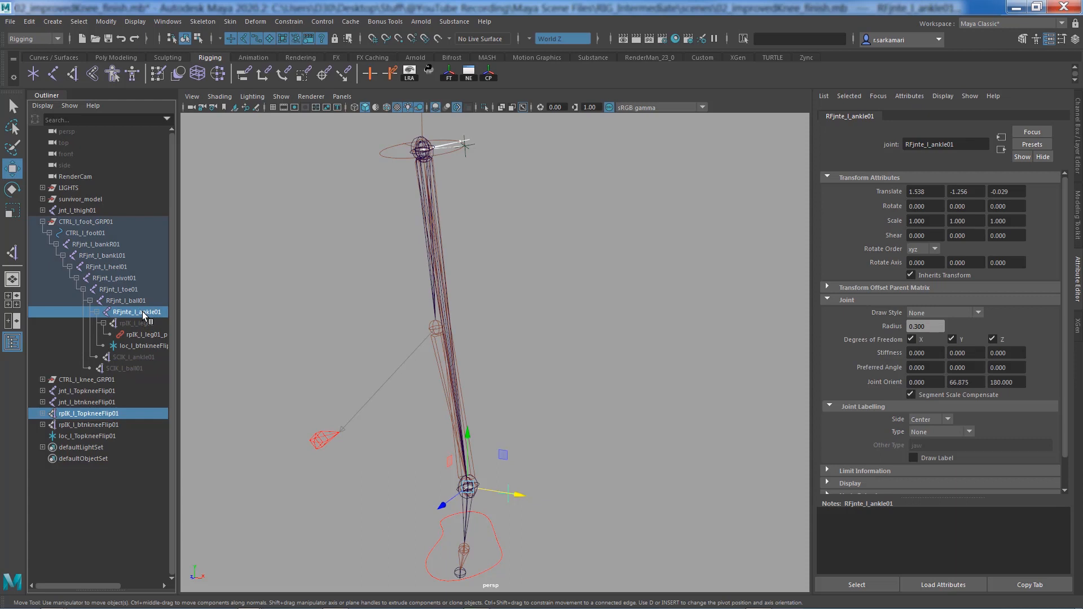
key("p")
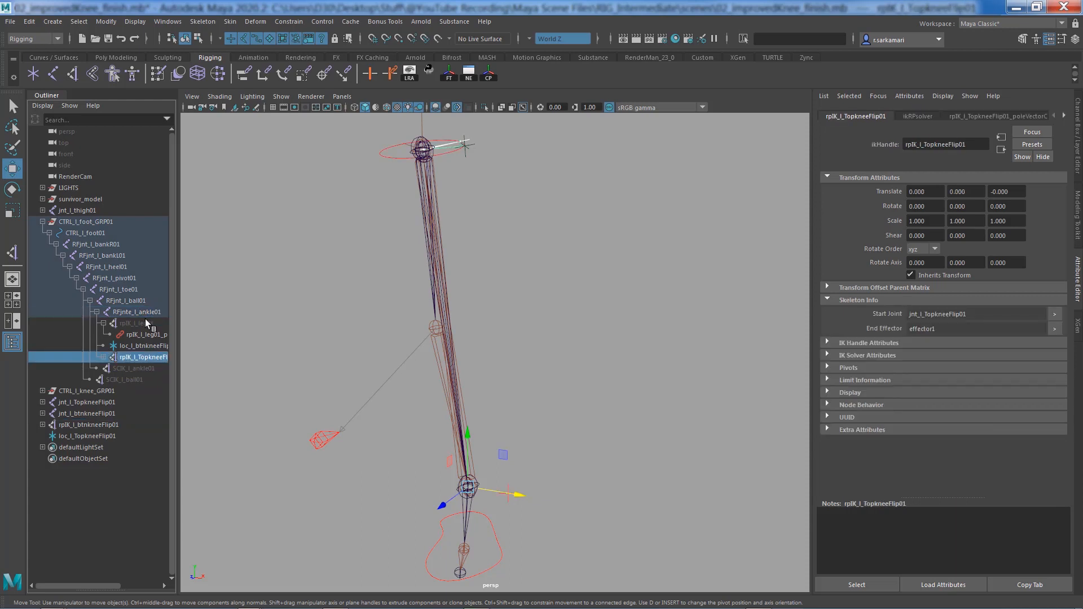
key("p")
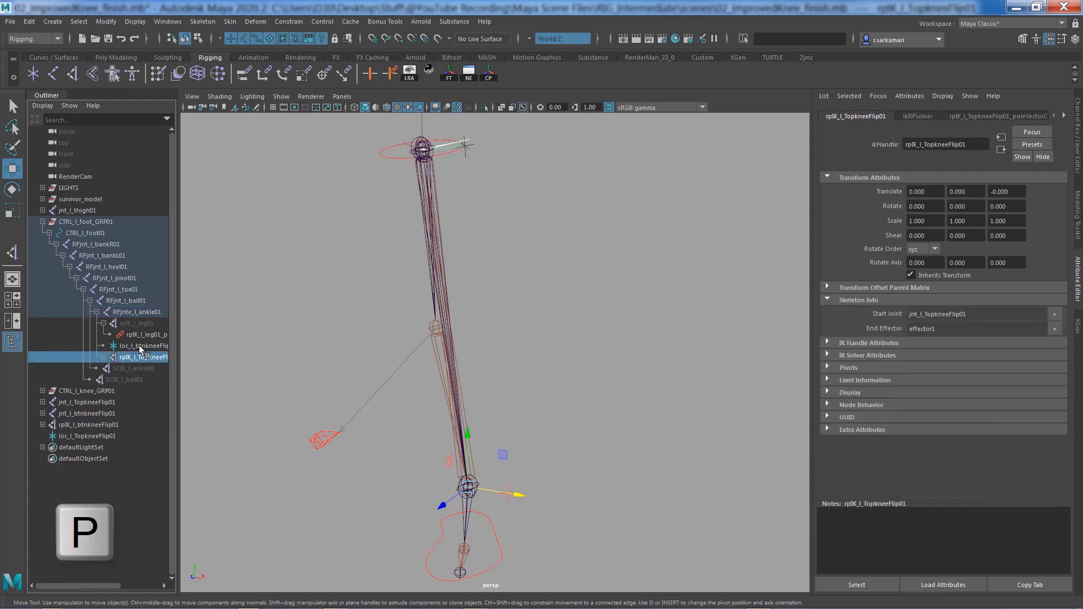
Check the children of RFjnte_l_ankle01, test the rig by moving CTRL_l_foot01, and undo the move.
left_click(139, 345)
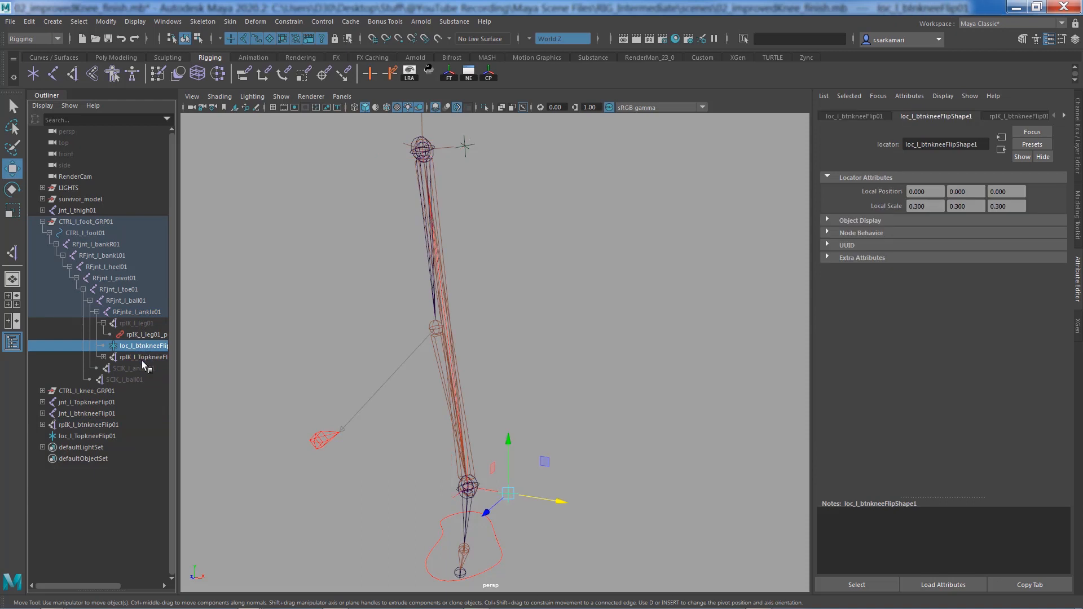
left_click(143, 357)
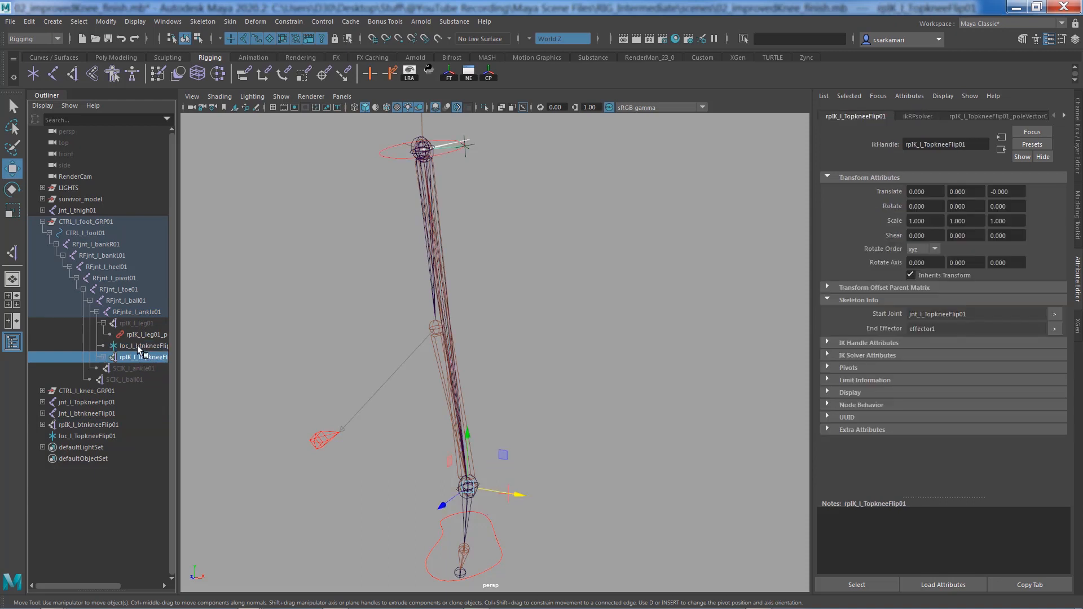
left_click(135, 313)
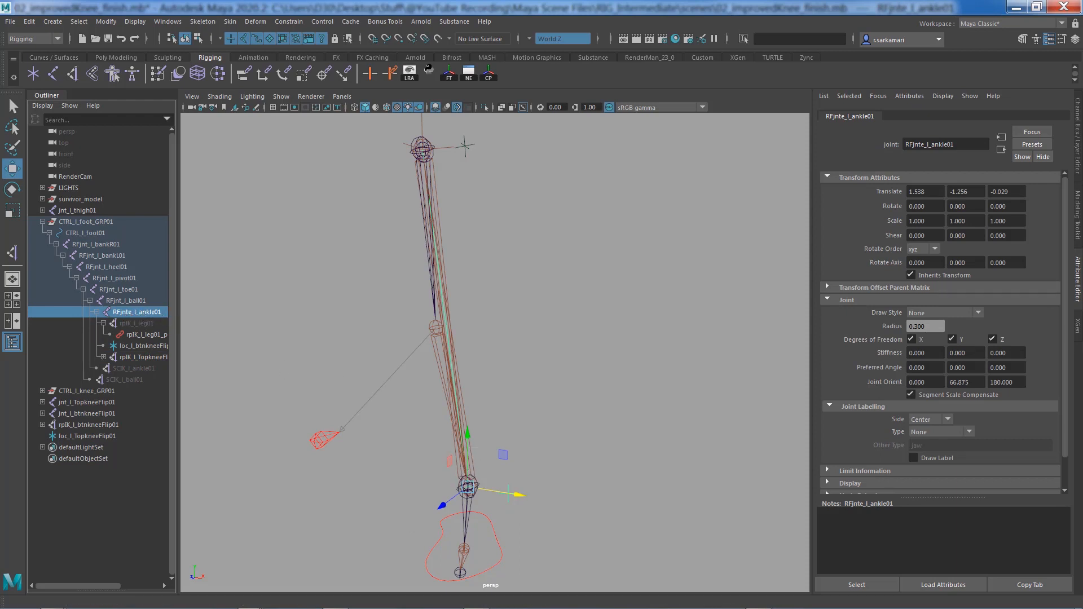
left_click(436, 561)
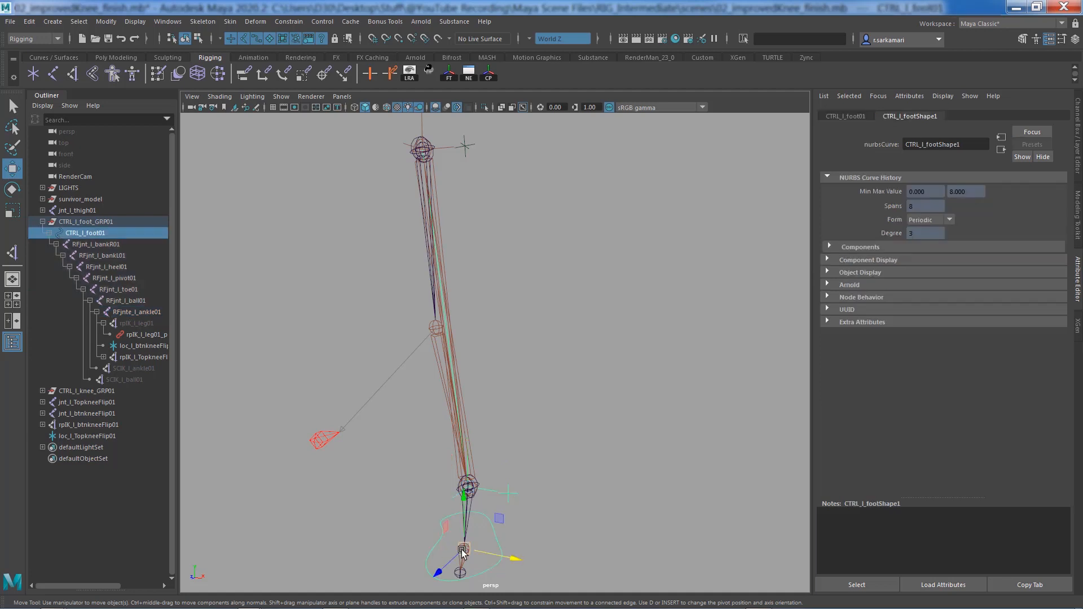
left_click_drag(464, 551, 416, 516)
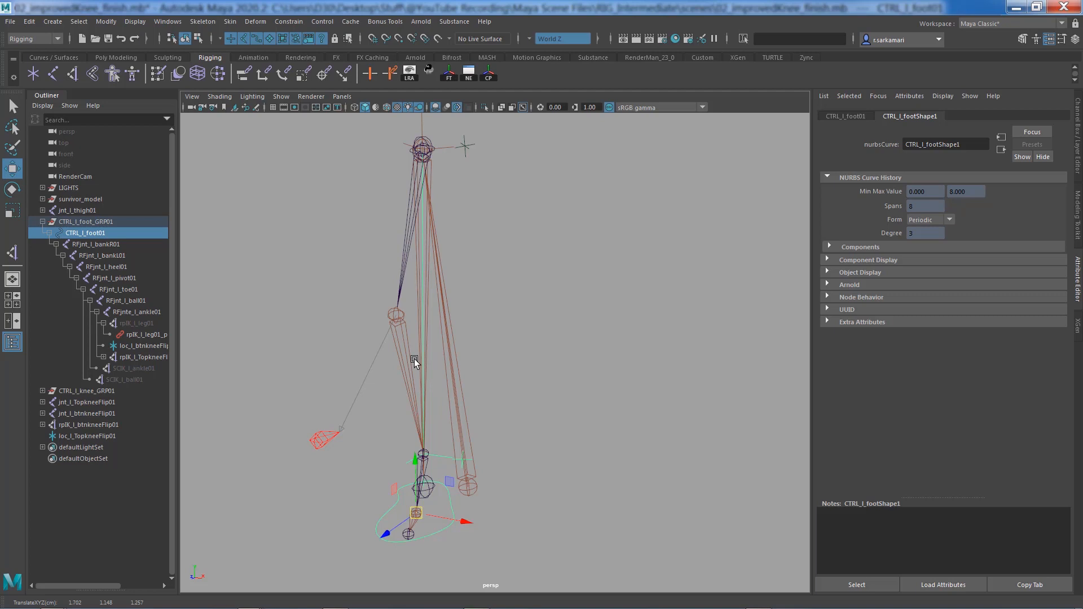
key("ctrl+z")
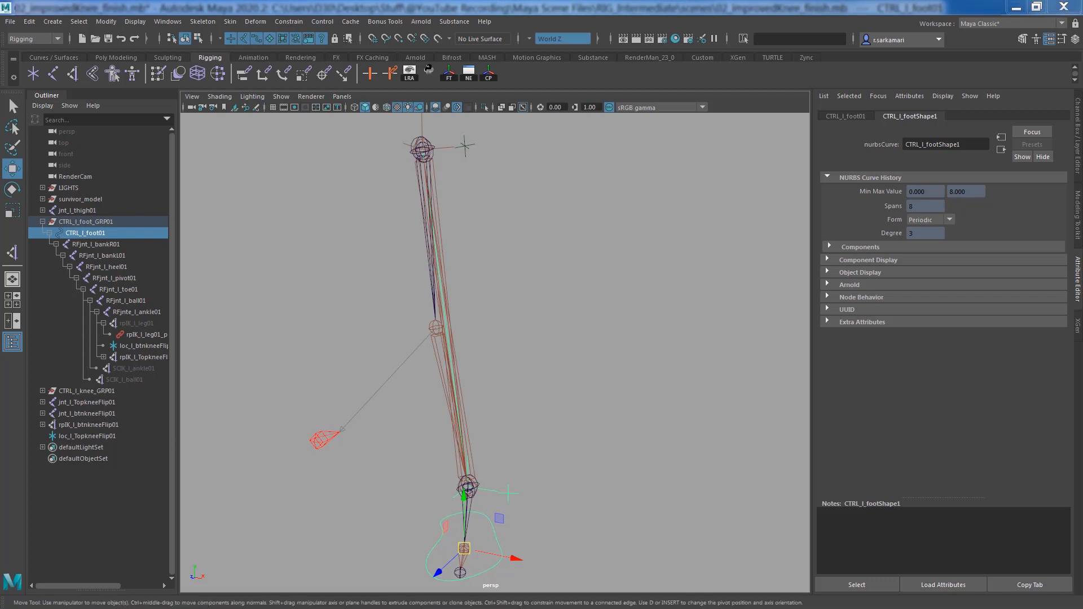
Parent the helper joint chain jnt_l_btnkneeFlip01 under the reverse-foot joint RFjnte_l_ankle01.
left_click(87, 414)
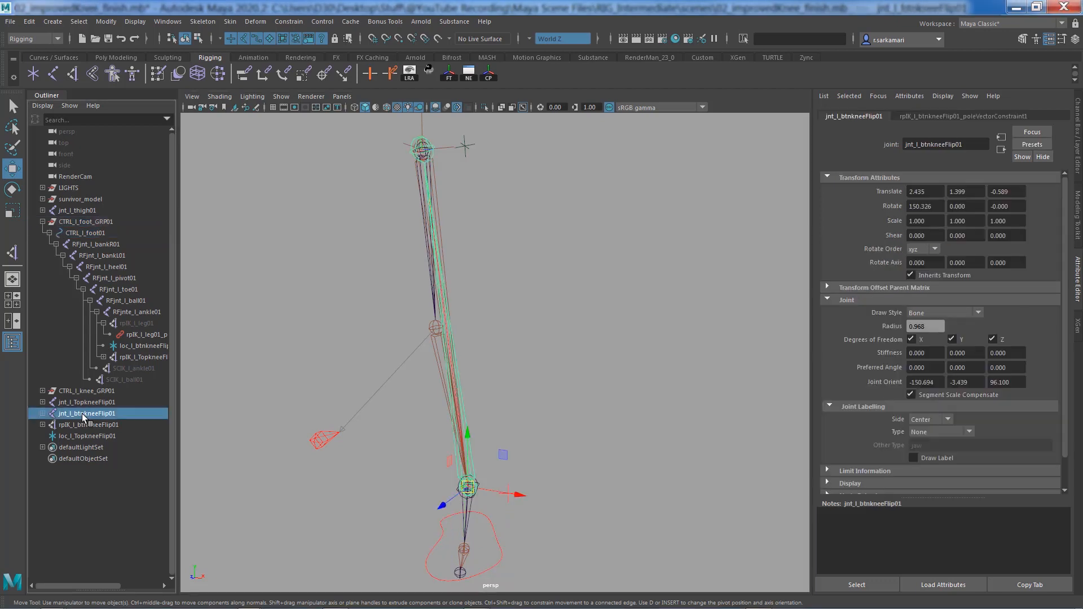
middle_click_drag(97, 418, 137, 311)
left_click(136, 311, "ctrl")
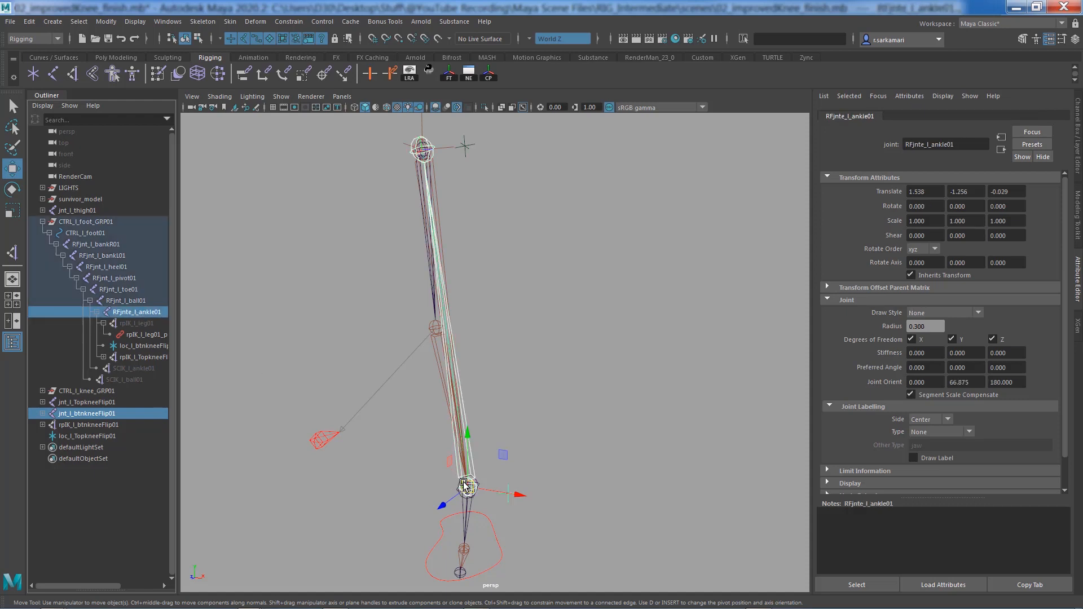
key("p")
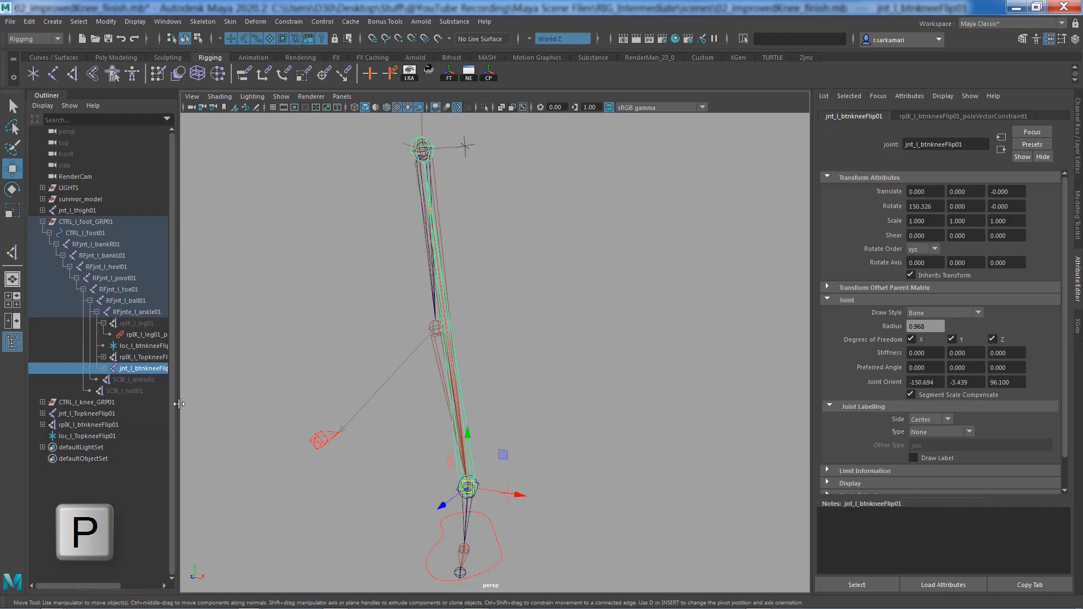
Show the full node names in the Outliner, collapse rpIK_l_leg01, and review the three knee-flip nodes under RFjnte_l_ankle01.
left_click_drag(179, 404, 227, 423)
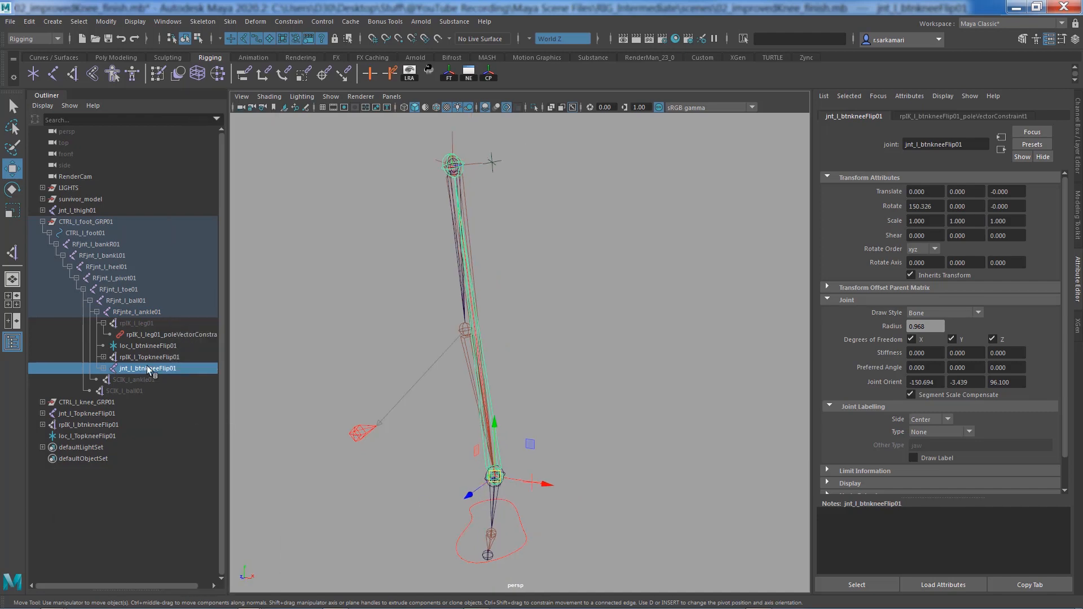
left_click(103, 323)
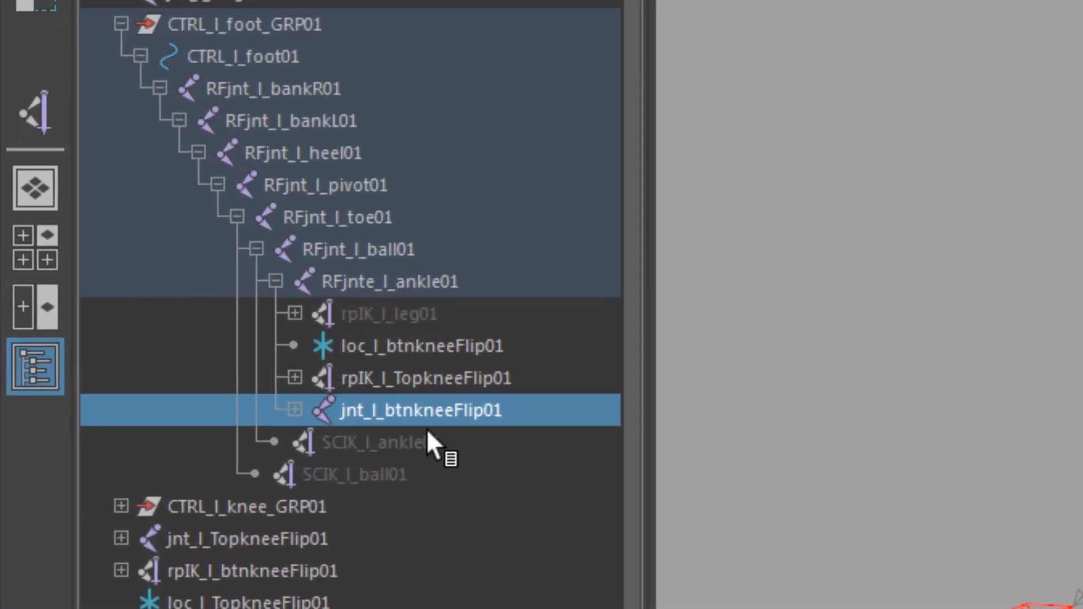
left_click(391, 341)
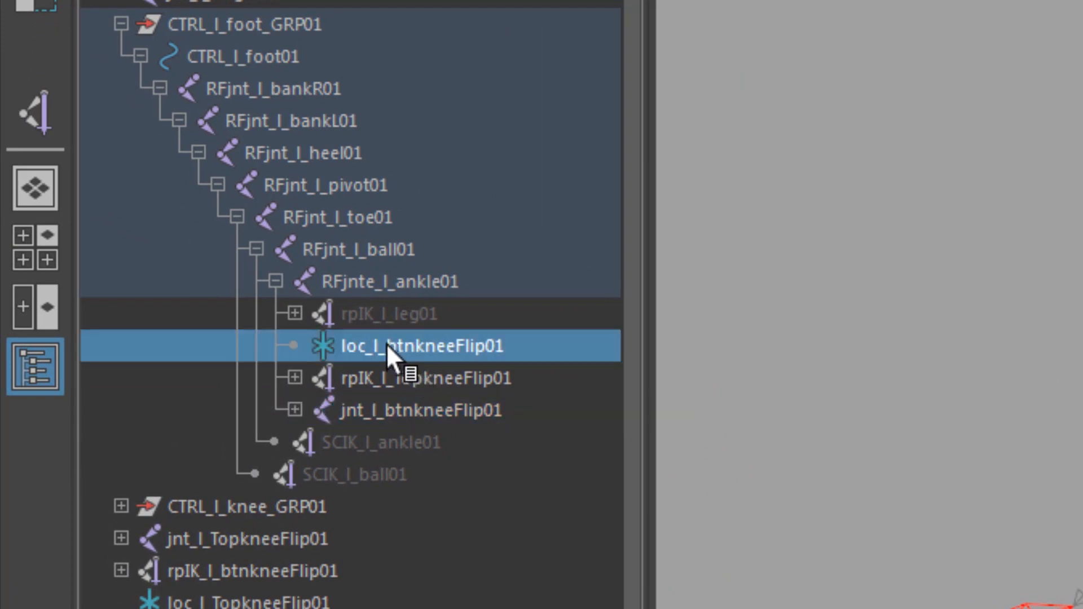
left_click(378, 411)
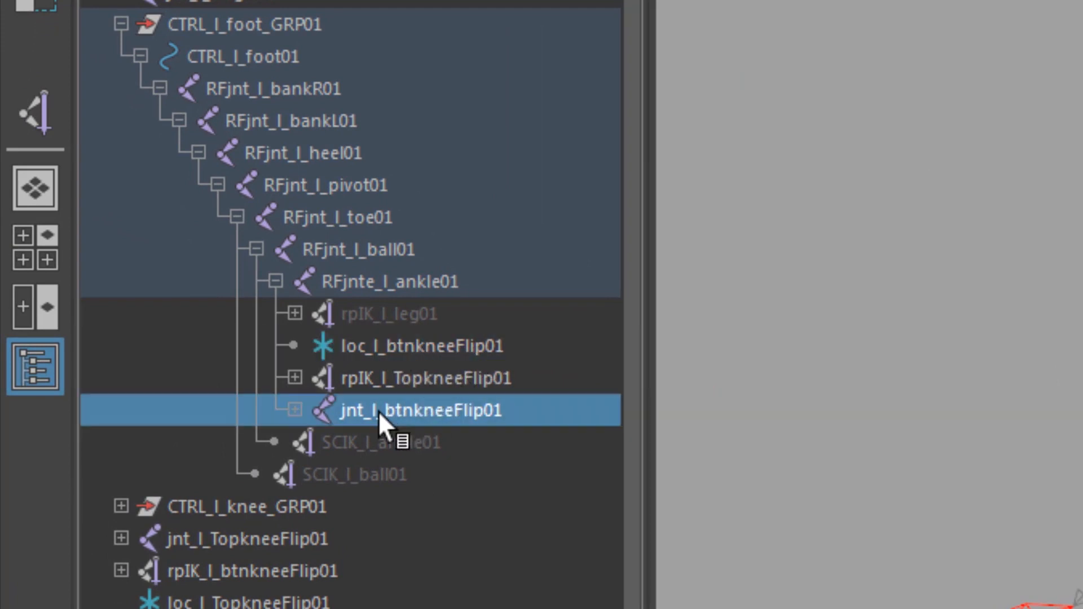
left_click(384, 380)
left_click_drag(384, 380, 428, 265)
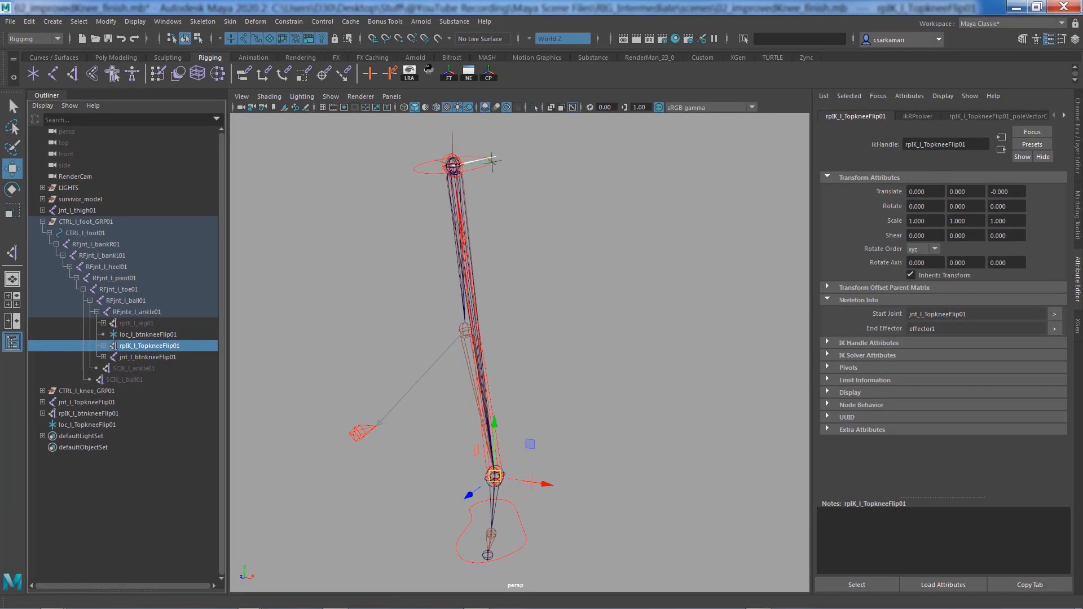
Try moving the foot control CTRL_l_foot01 to test how both helper chains follow, and undo the move.
left_click(541, 557)
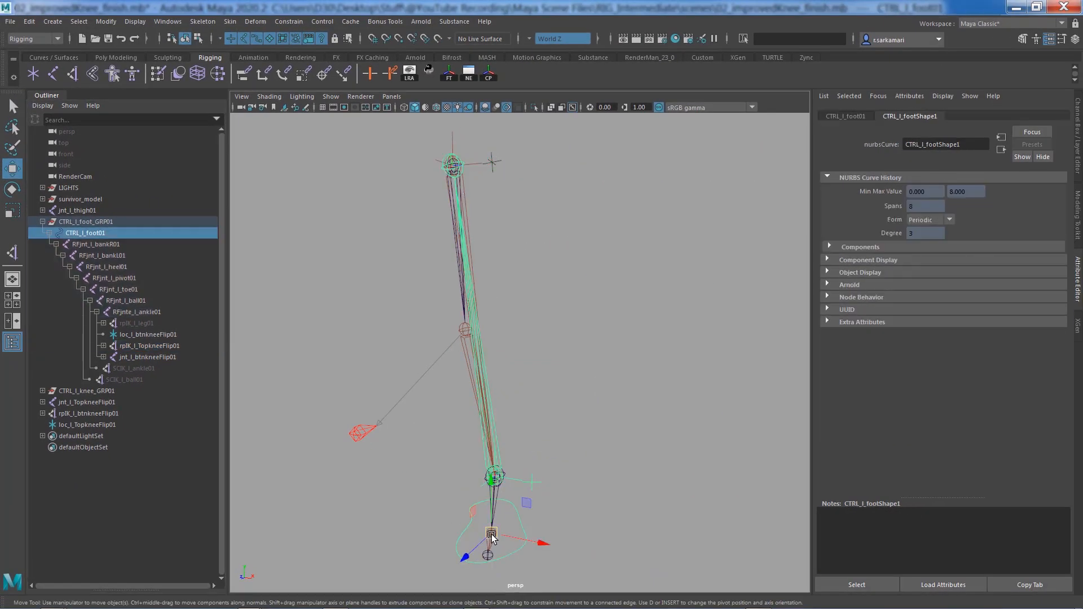
left_click_drag(491, 540, 573, 514)
key("ctrl+z")
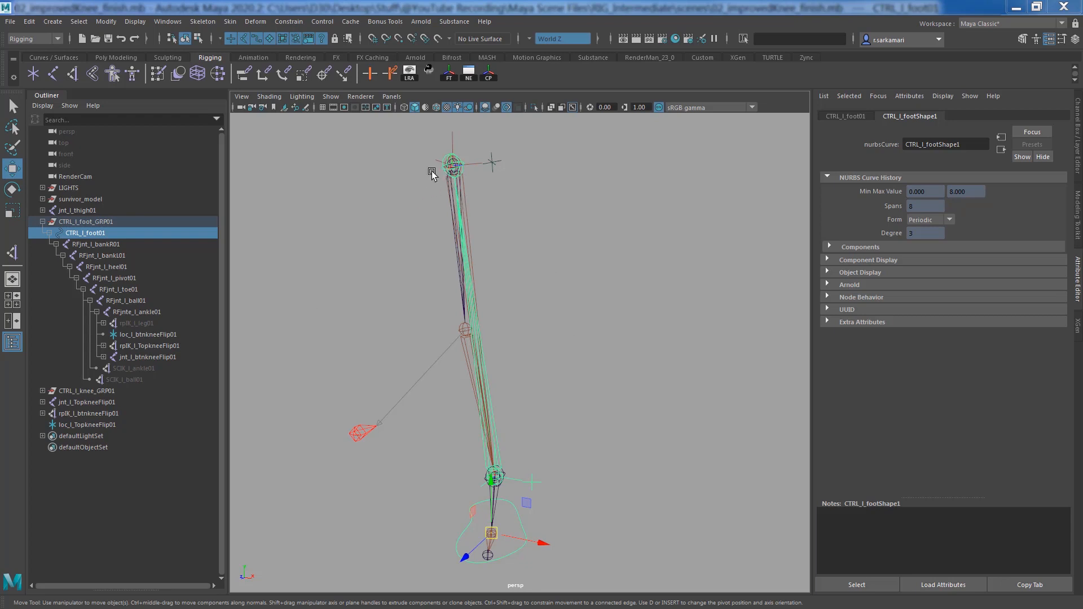
Create a single joint at the hip in the side view, level with the start of the thigh joint.
left_click(352, 298)
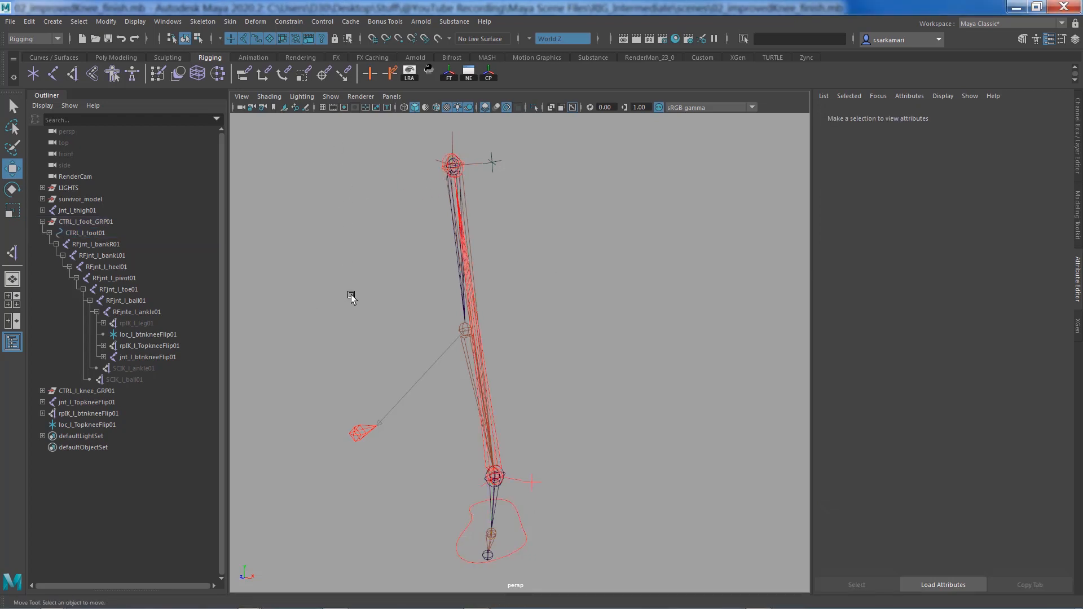
key("space")
left_click_drag(351, 294, 378, 312)
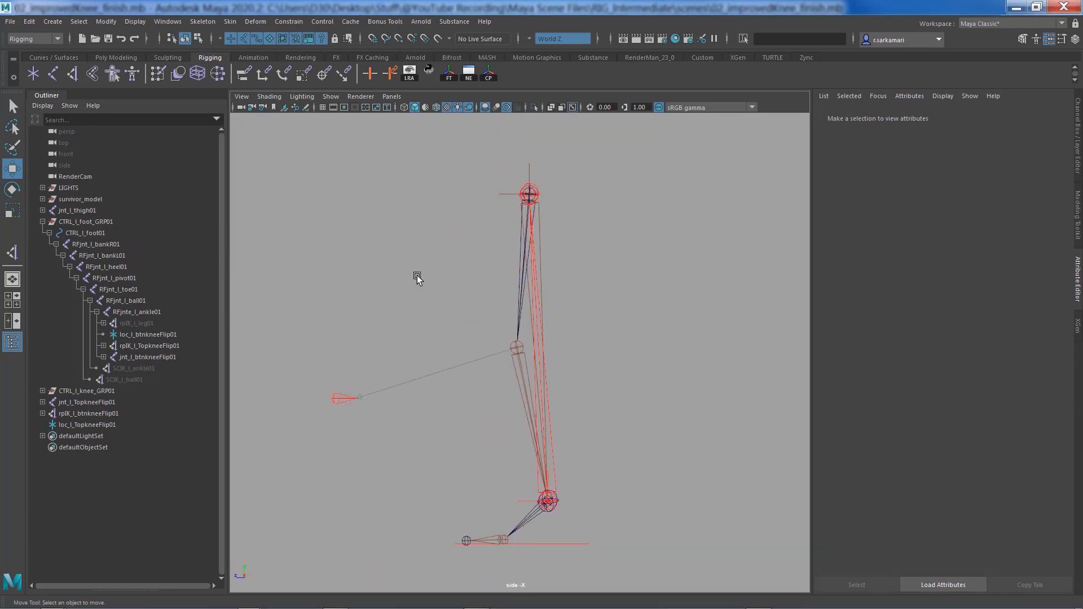
middle_click_drag(412, 225, 397, 287, "alt")
right_click_drag(397, 287, 611, 307, "alt")
middle_click_drag(432, 304, 408, 358, "alt")
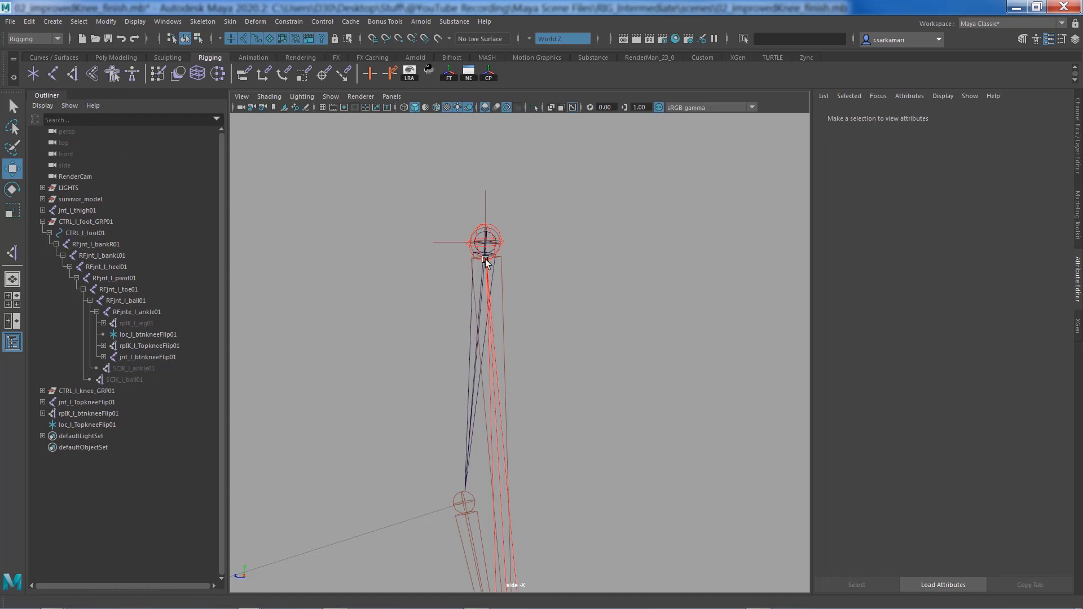
left_click(53, 75)
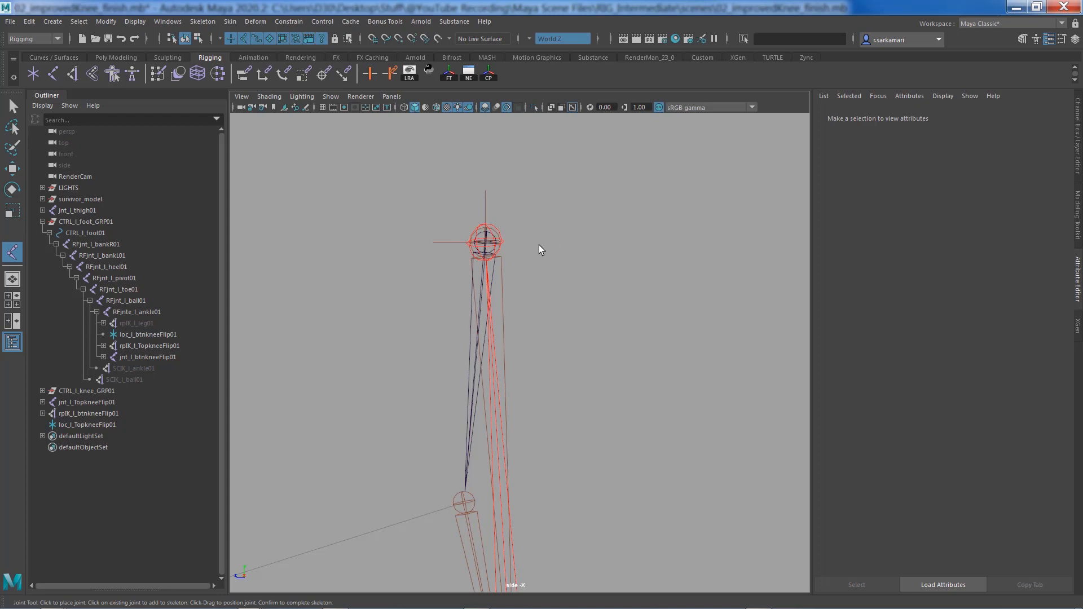
left_click(462, 243)
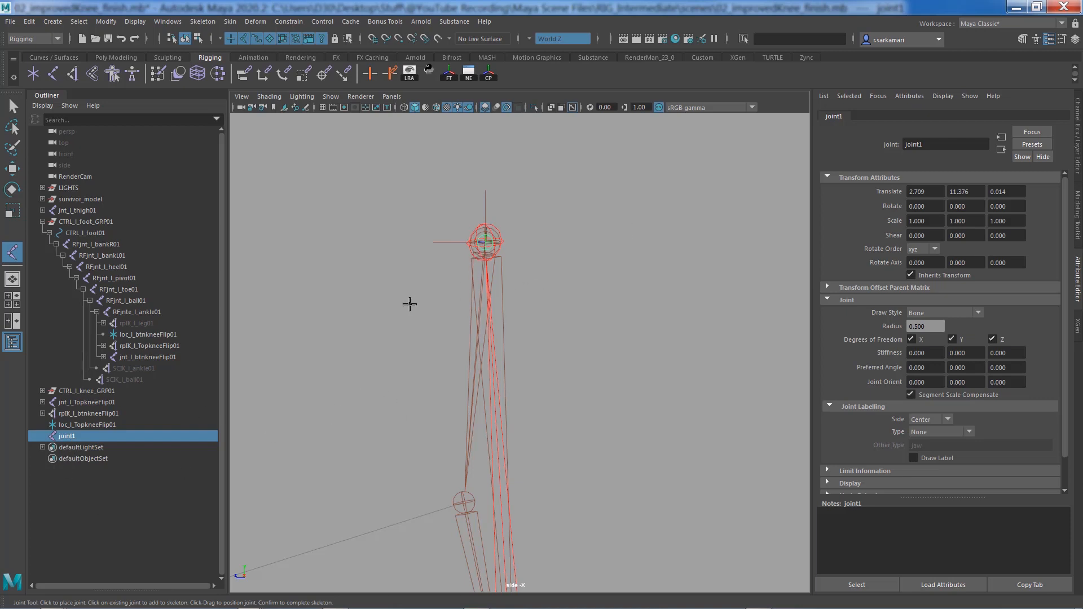
key("q")
left_click(432, 285)
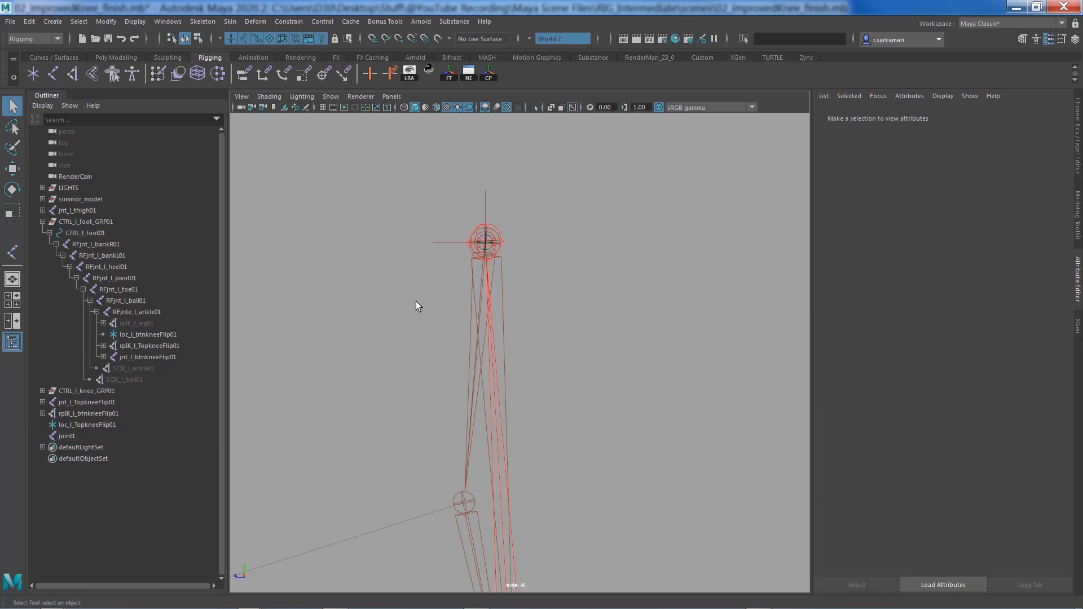
In the perspective view, select joint1 and snap it onto the hip joint of the left leg.
key("space")
left_click_drag(416, 302, 415, 279)
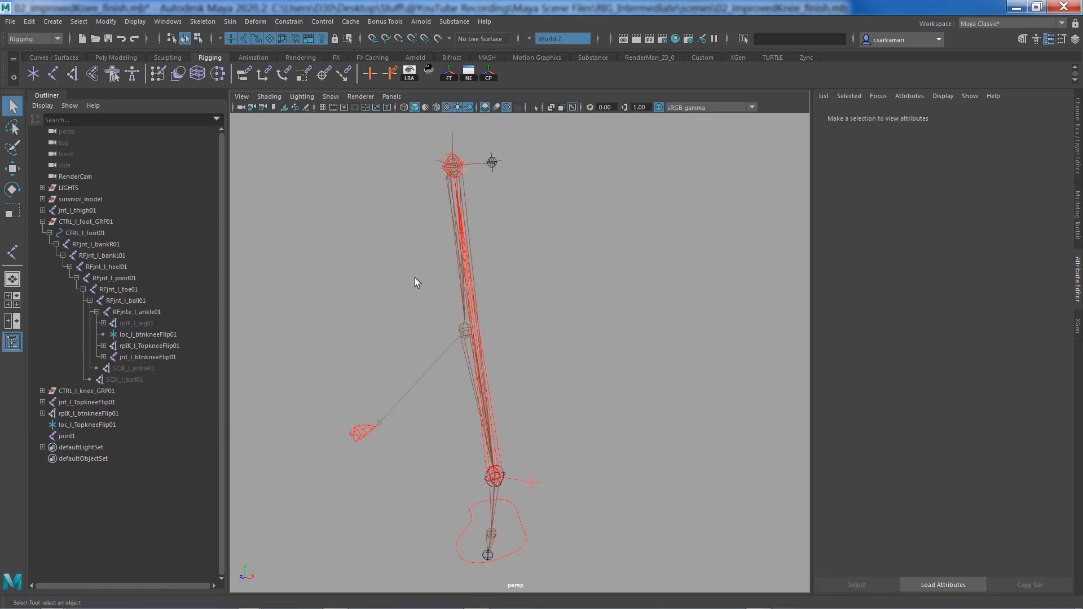
middle_click_drag(405, 232, 431, 306, "alt")
right_click_drag(510, 307, 517, 287, "alt")
middle_click_drag(517, 288, 564, 426, "alt")
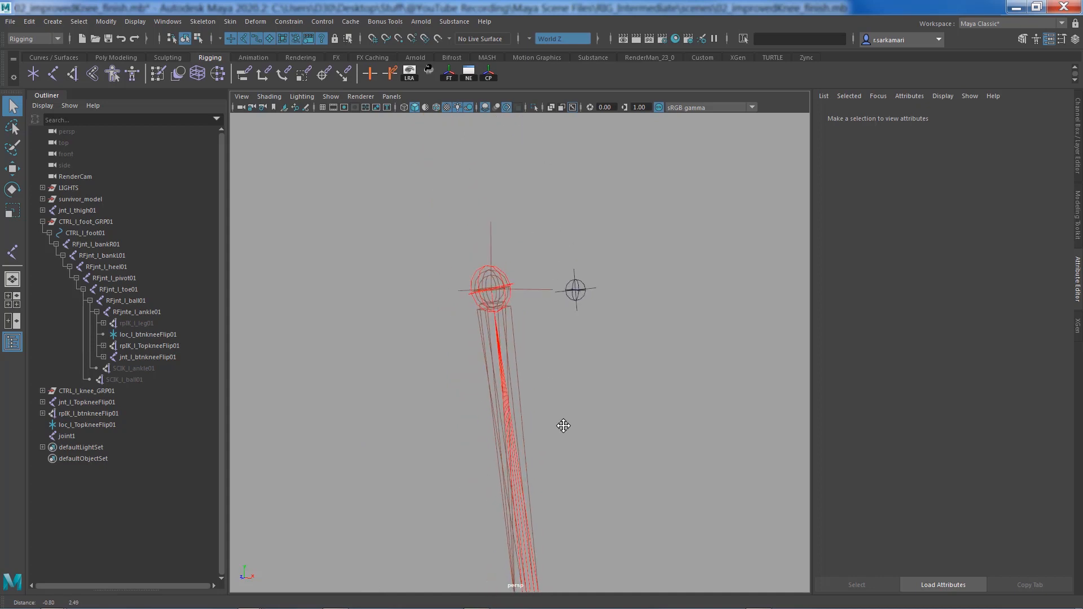
right_click_drag(564, 425, 640, 329, "alt")
left_click(614, 260)
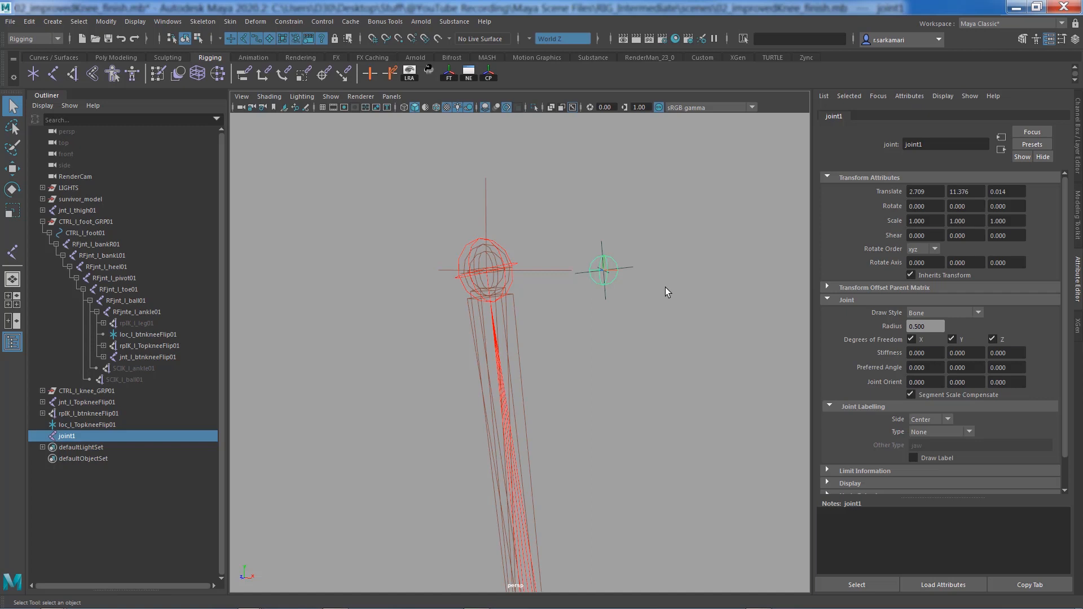
right_click_drag(590, 378, 652, 395, "alt")
middle_click_drag(624, 348, 637, 416, "alt")
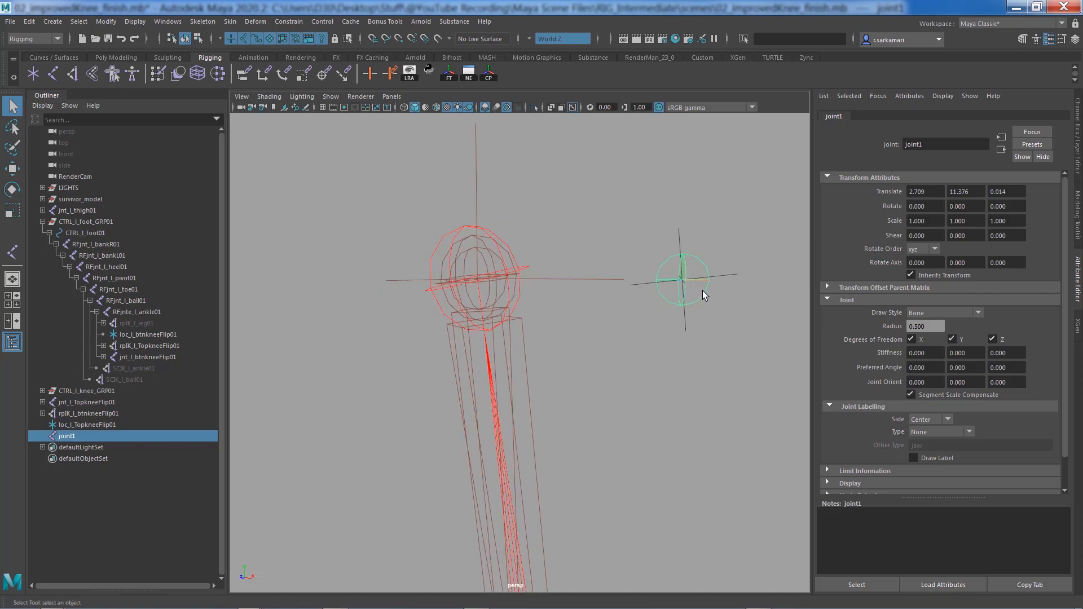
left_click_drag(643, 319, 619, 337, "alt")
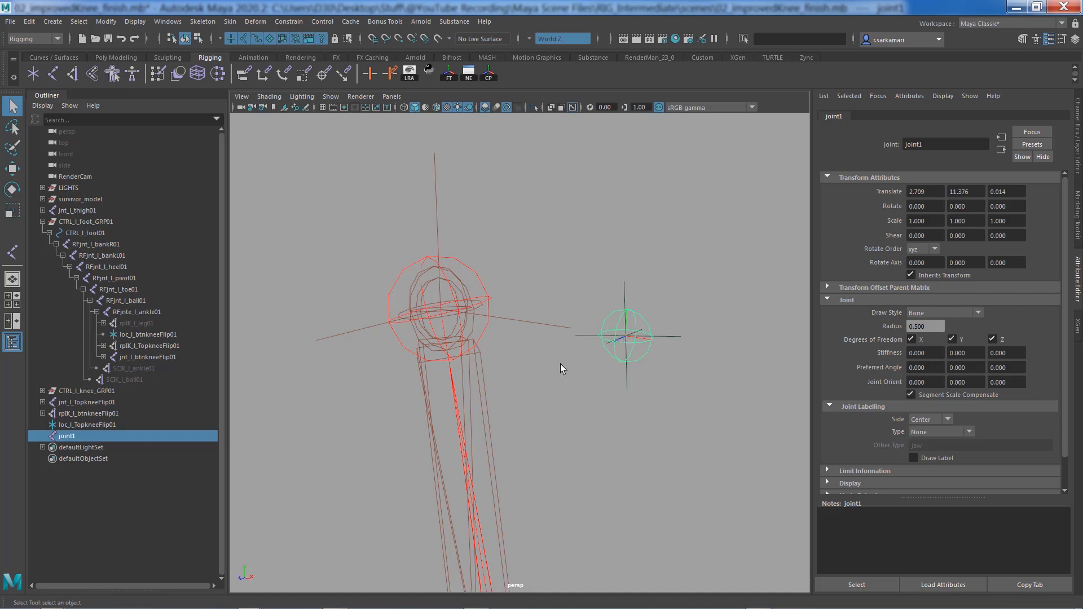
middle_click_drag(532, 368, 569, 377, "alt")
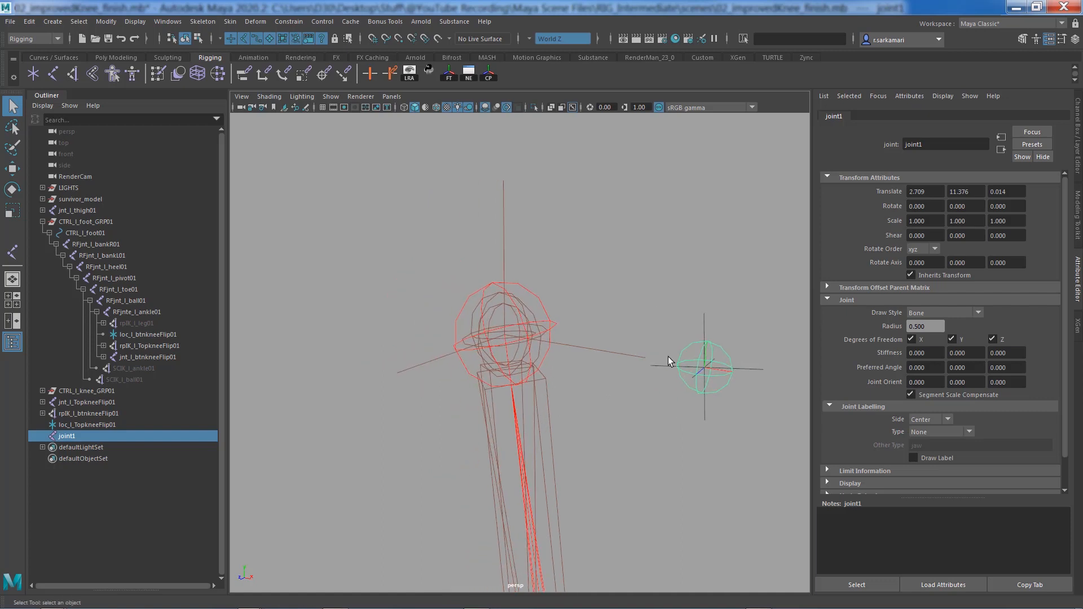
key("w")
key("d")
key("v")
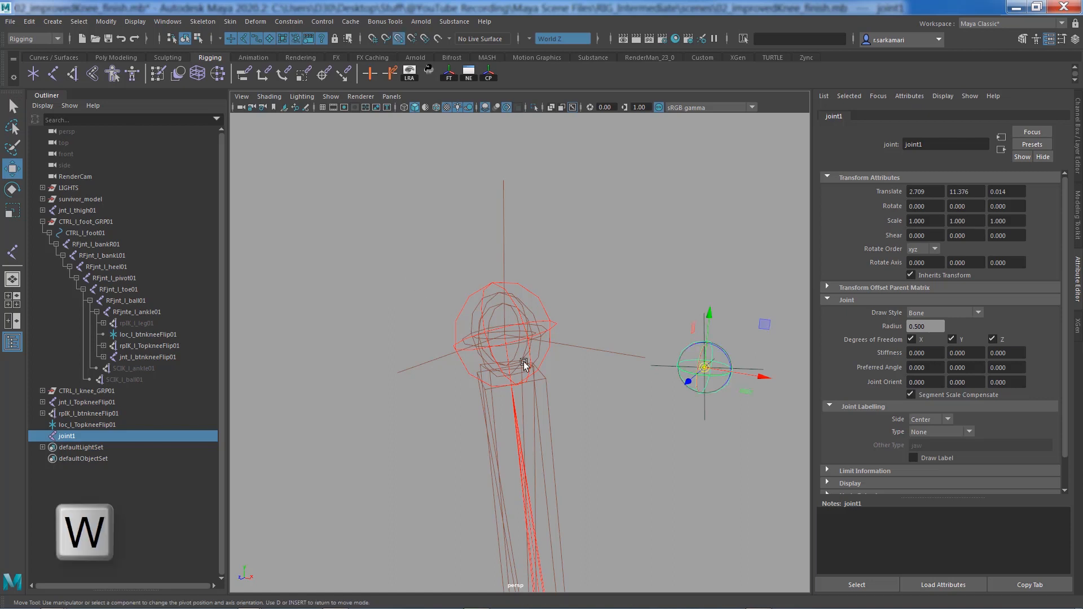
middle_click_drag(540, 344, 502, 333)
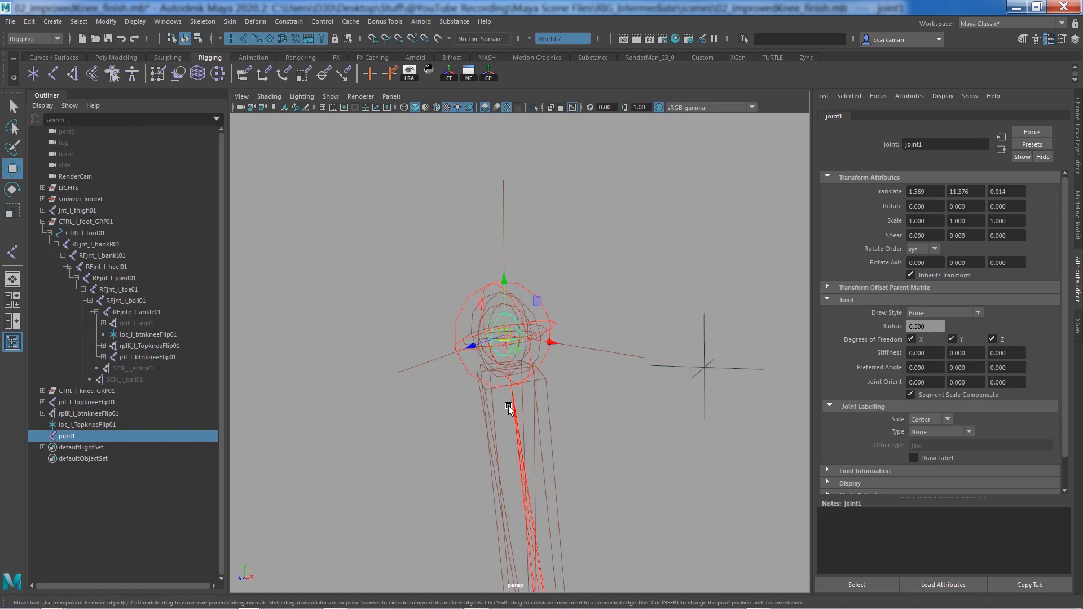
Set the radius of joint1 to 1.7.
left_click(1078, 165)
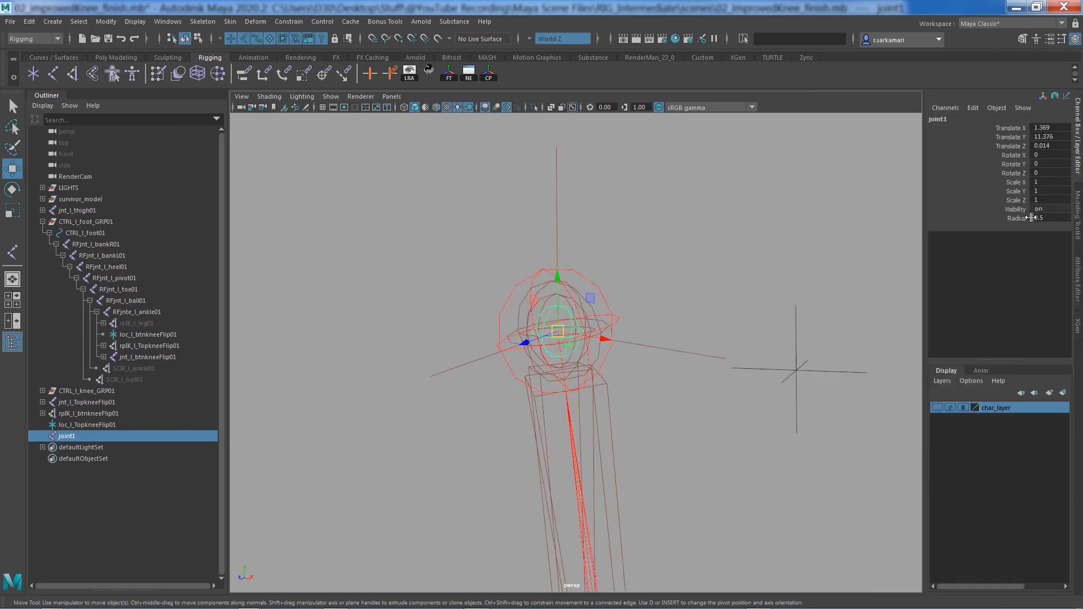
double_click(1043, 218)
key("Return")
key("Return")
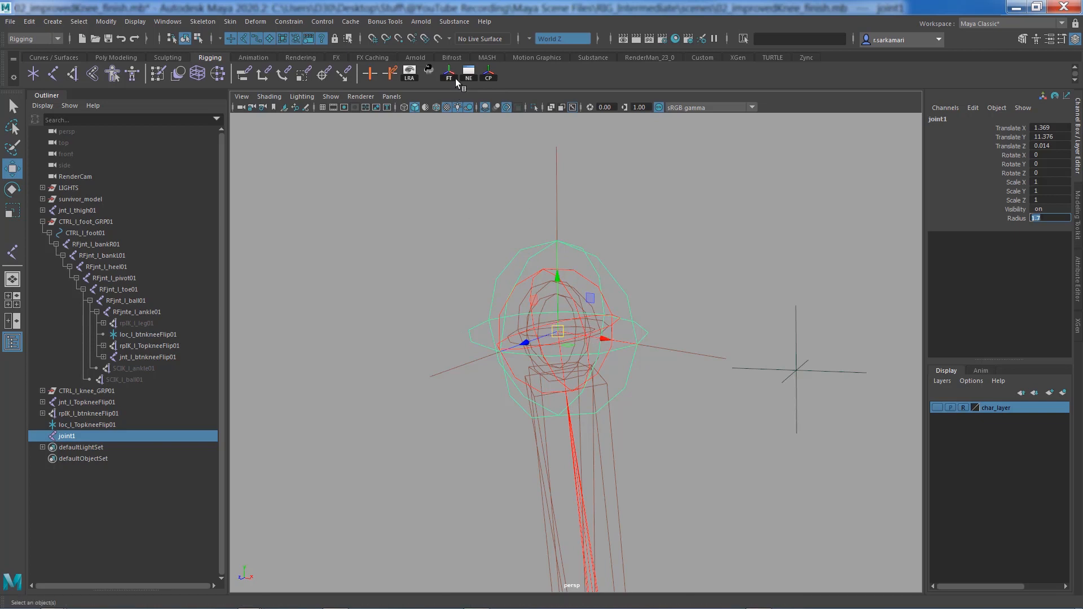
Display the local rotation axes of joint1 and reselect the joint at the hip.
left_click(408, 73)
left_click(417, 260)
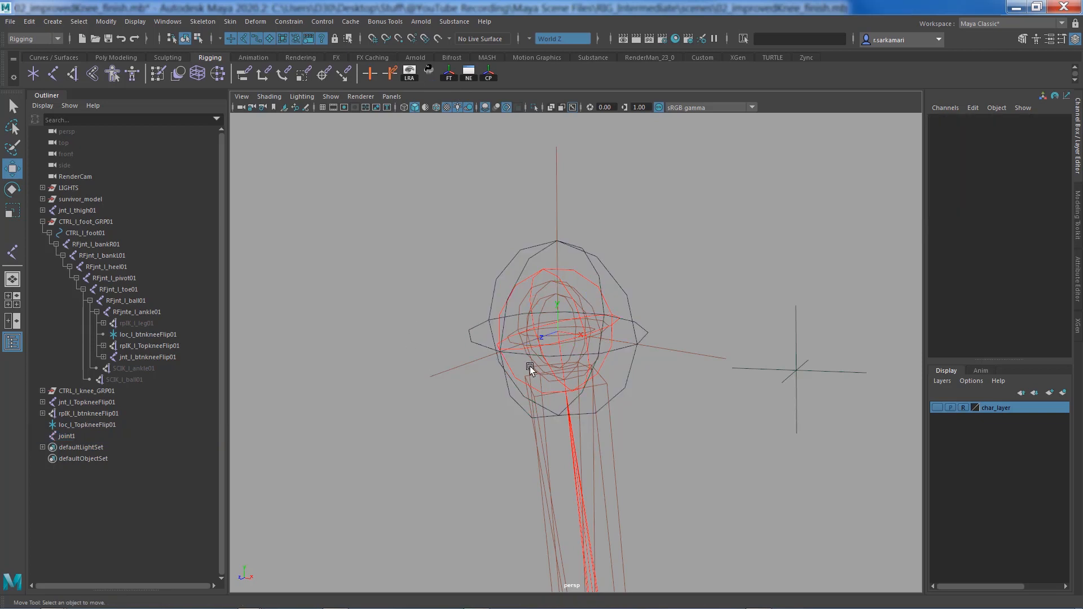
left_click(623, 347)
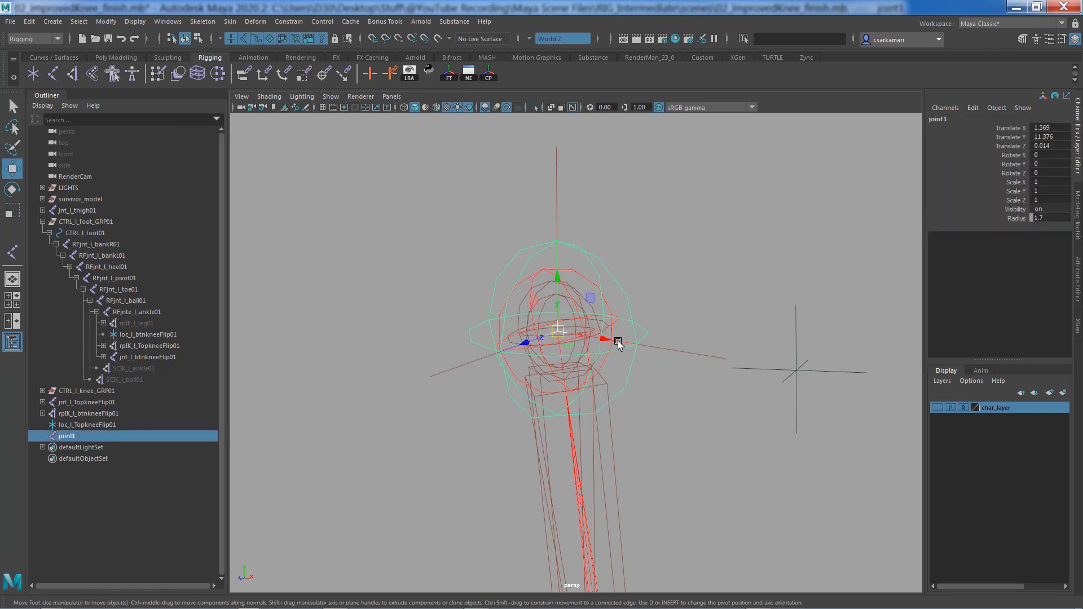
Set the Joint Orient Z of joint1 to -90 and hide its local rotation axes.
key("ctrl+a")
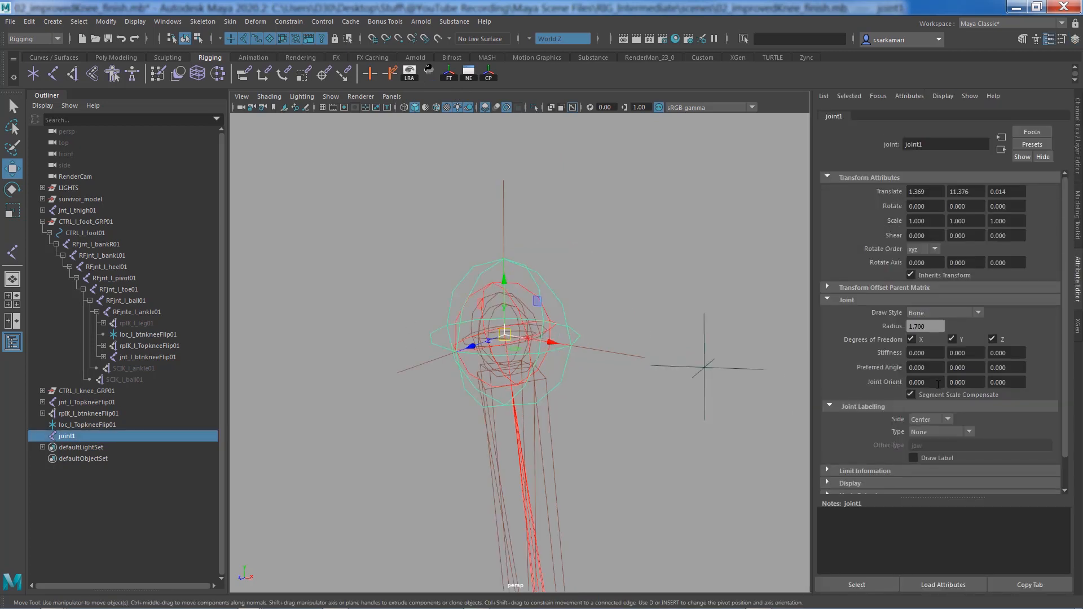
left_click(989, 382)
type("-90")
key("Return")
left_click(378, 442)
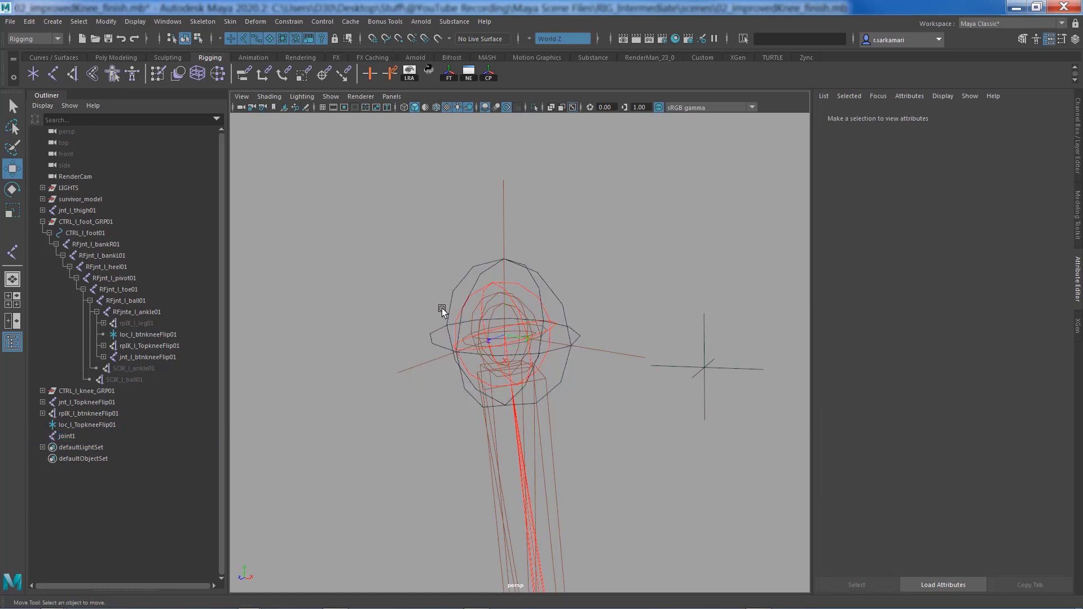
left_click(454, 307)
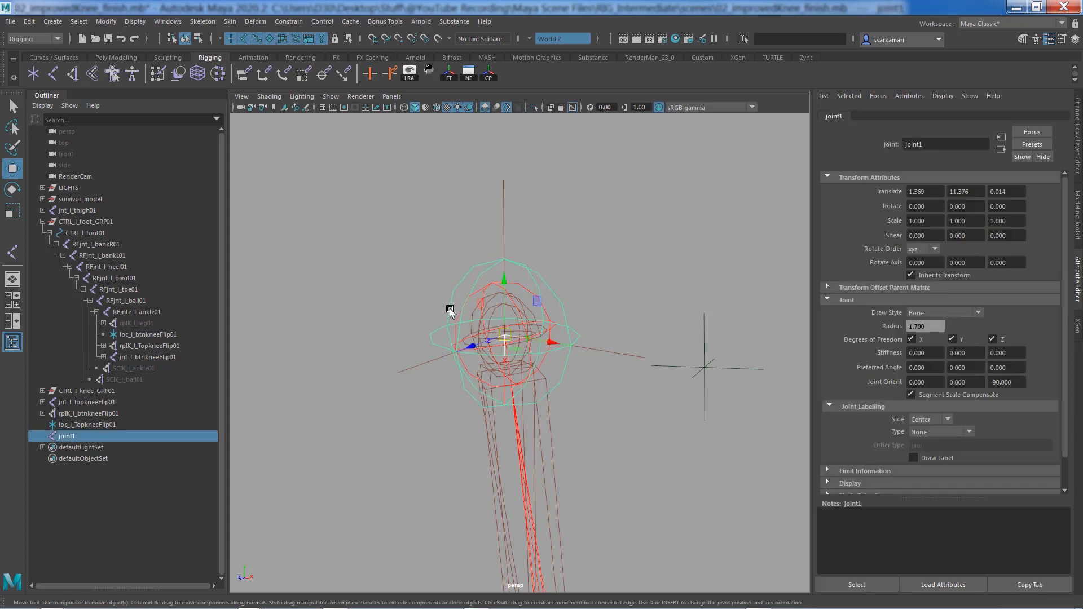
left_click(410, 72)
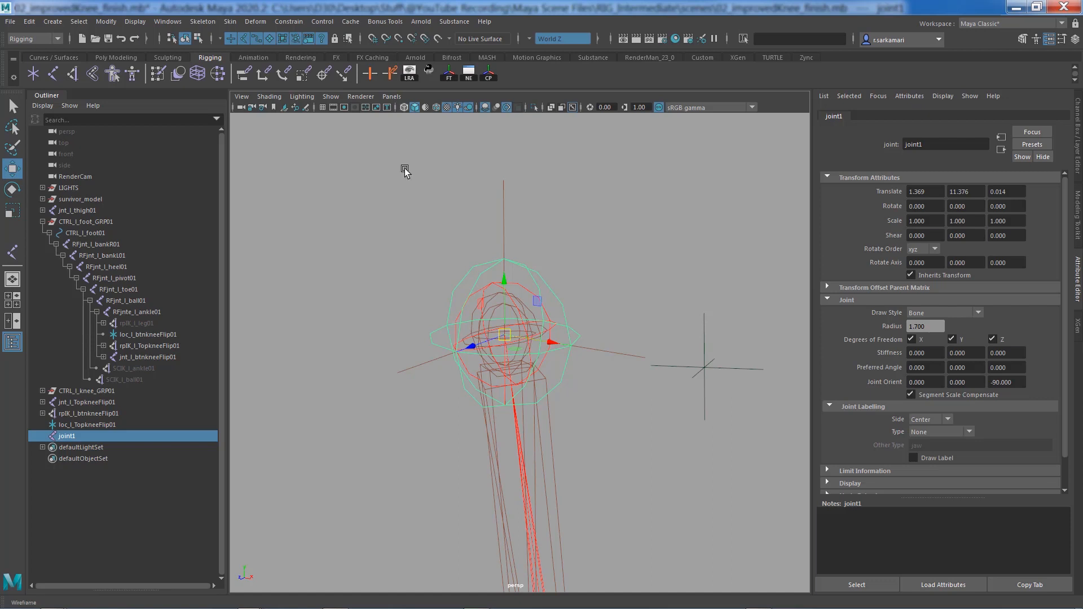
left_click(406, 437)
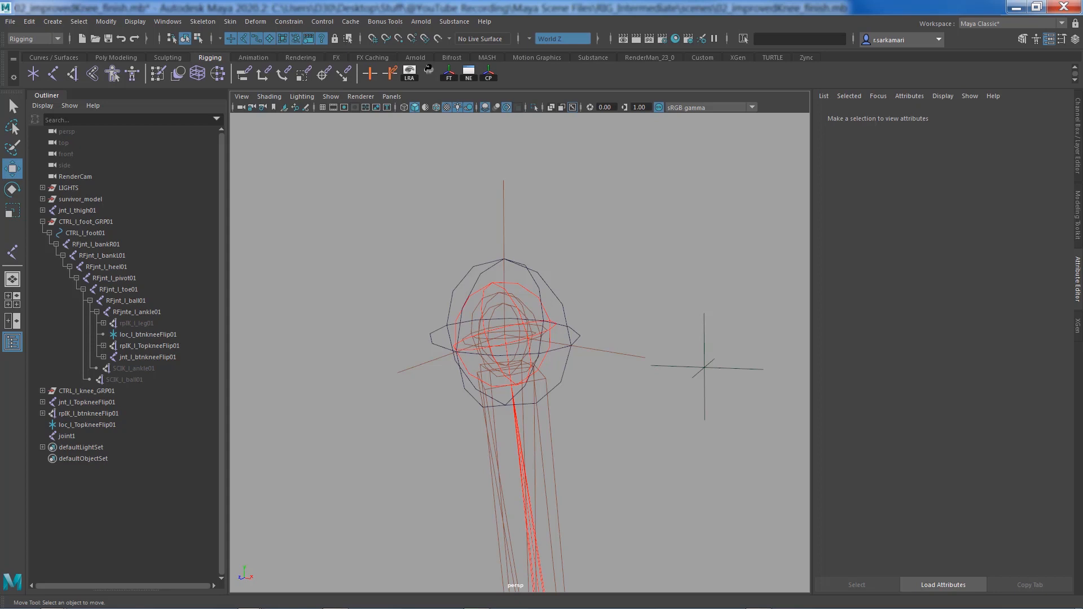
Rename joint1 to jnt_l_legConnection01 in the Outliner.
left_click(485, 264)
double_click(69, 438)
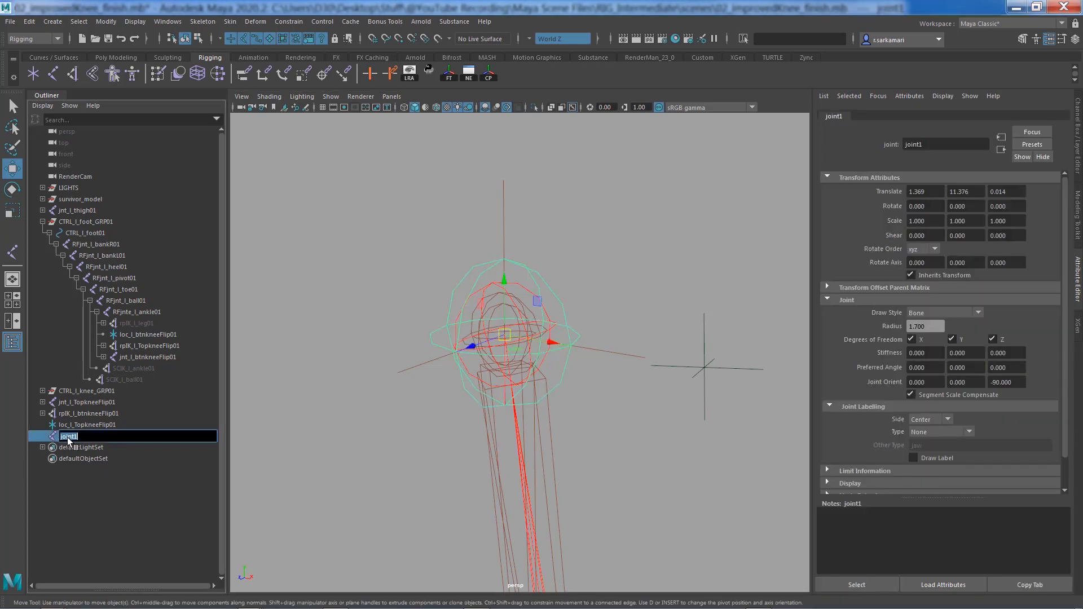
type("jnt_l_legConnection01")
key("shift+Left")
key("shift+Left")
key("shift+Left")
key("shift+Left")
key("shift+Left")
key("shift+Left")
key("shift+Left")
key("shift+Left")
key("shift+Left")
key("shift+Left")
key("shift+Left")
key("shift+Left")
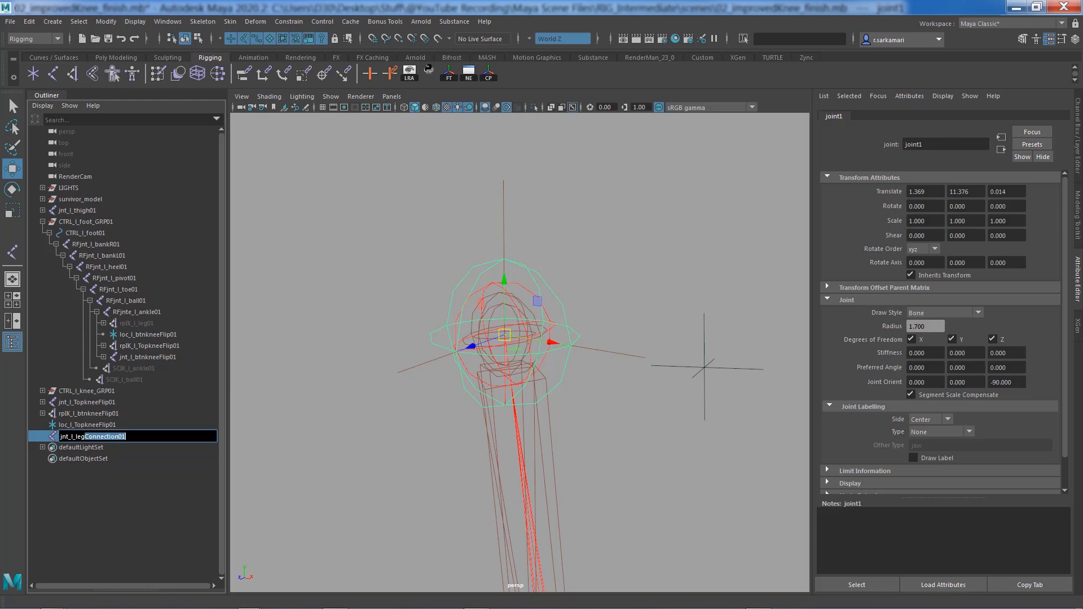
key("Return")
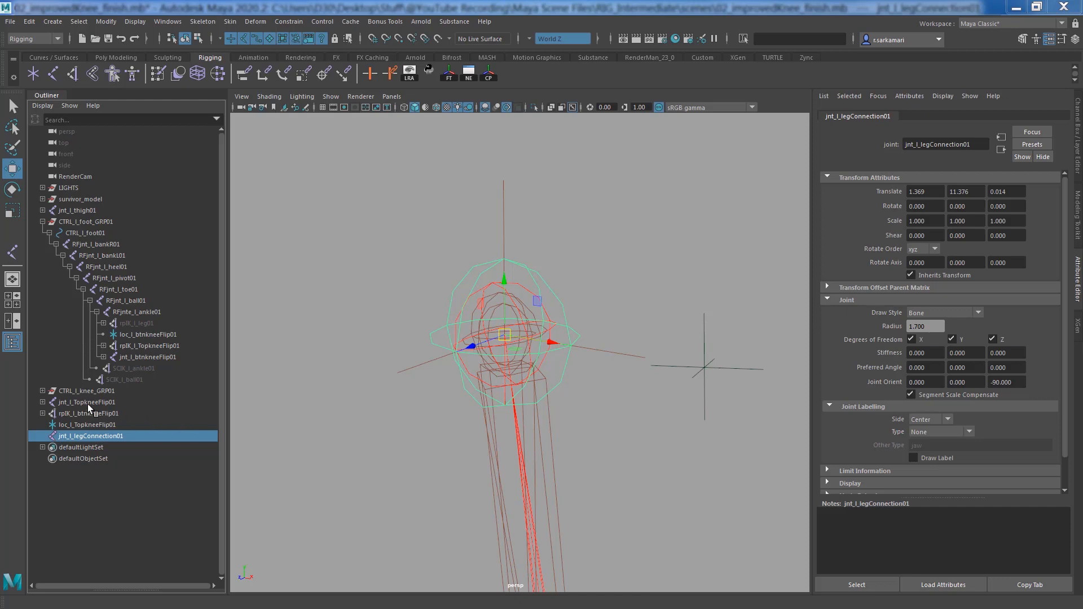
Parent jnt_l_TopkneeFlip01, rpIK_l_btnkneeFlip01 and loc_l_TopkneeFlip01 under jnt_l_legConnection01 and expand its hierarchy.
left_click_drag(91, 403, 90, 427)
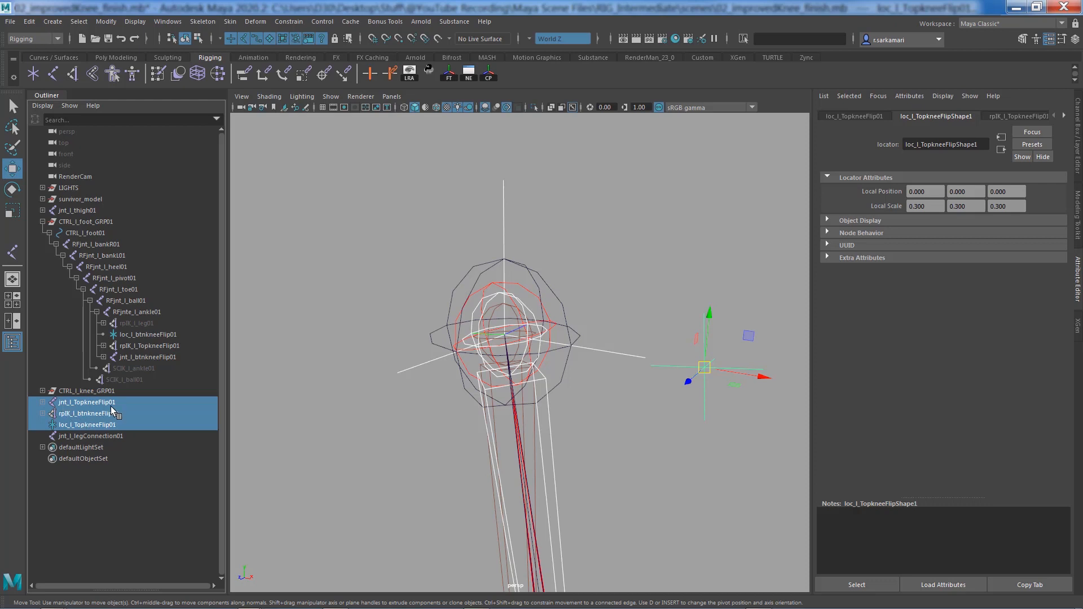
left_click(94, 436, "ctrl")
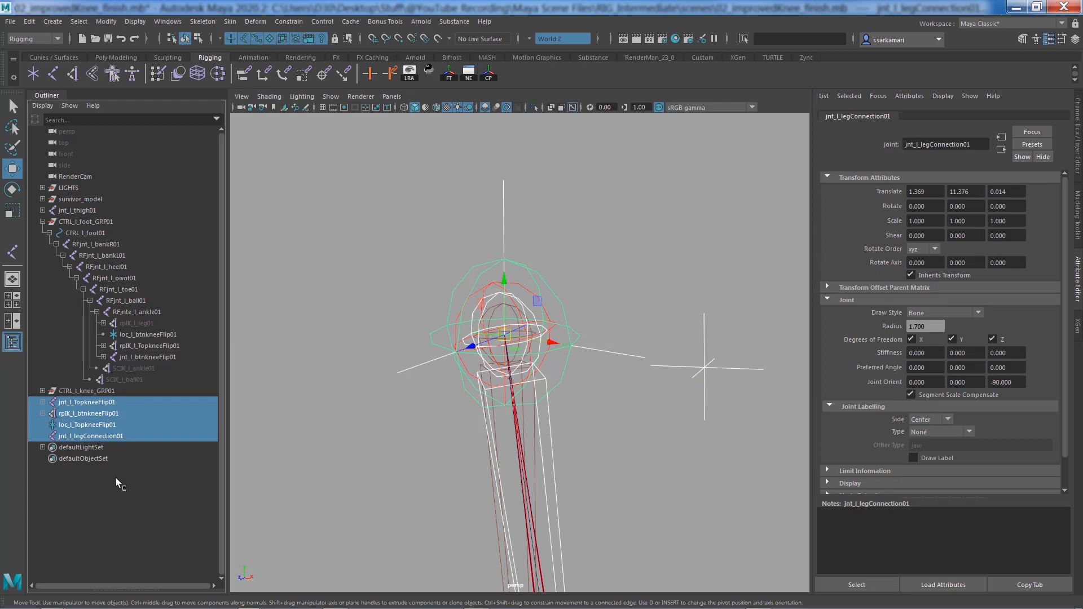
key("p")
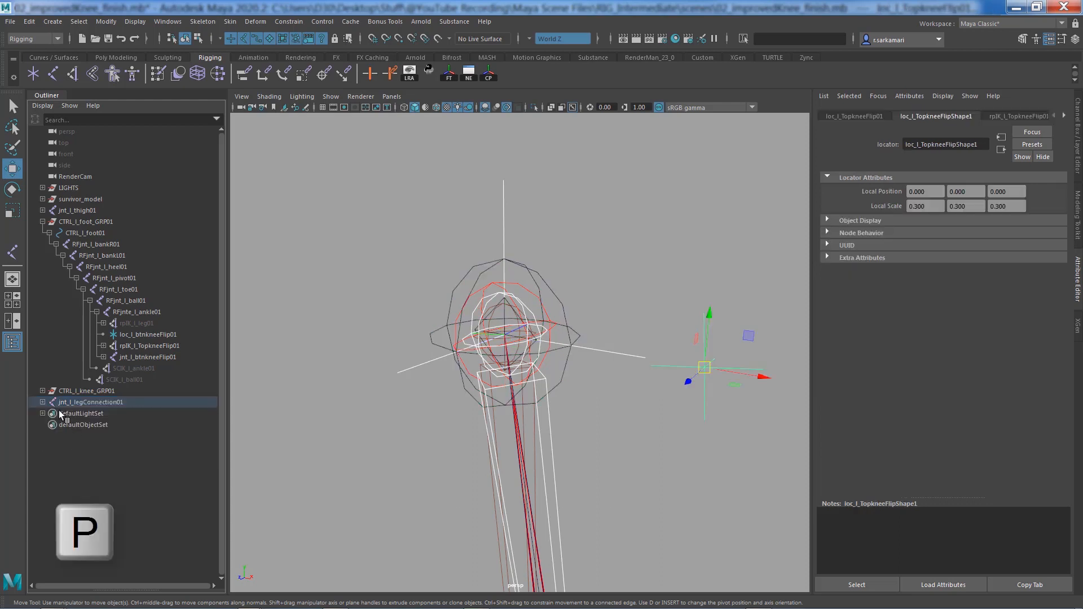
left_click(43, 403)
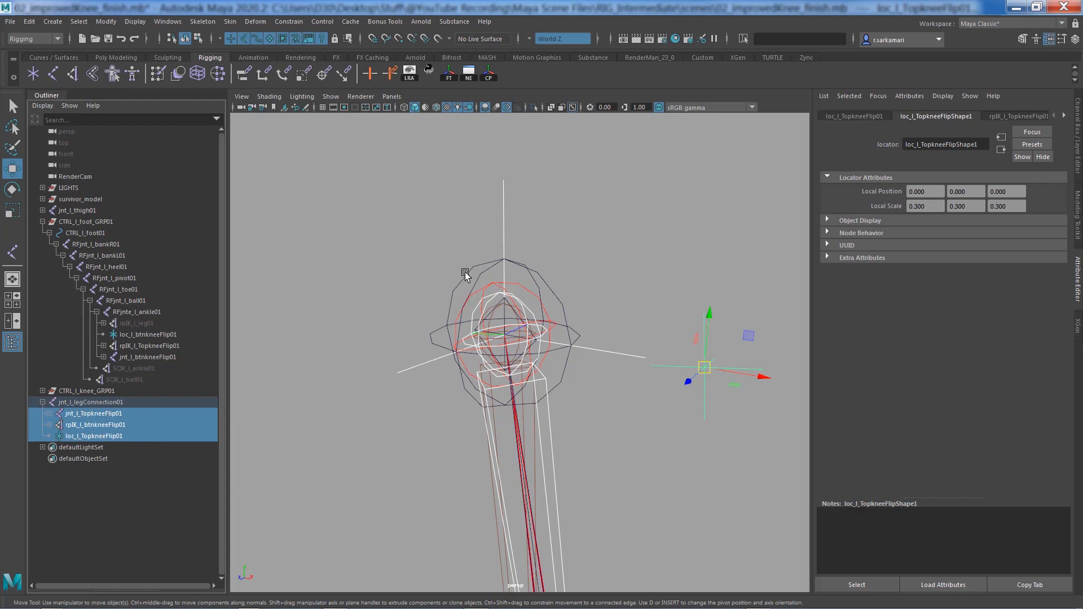
Parent the leg chain root jnt_l_thigh01 under jnt_l_legConnection01 and select jnt_l_TopkneeFlip01 among its children.
key("Up")
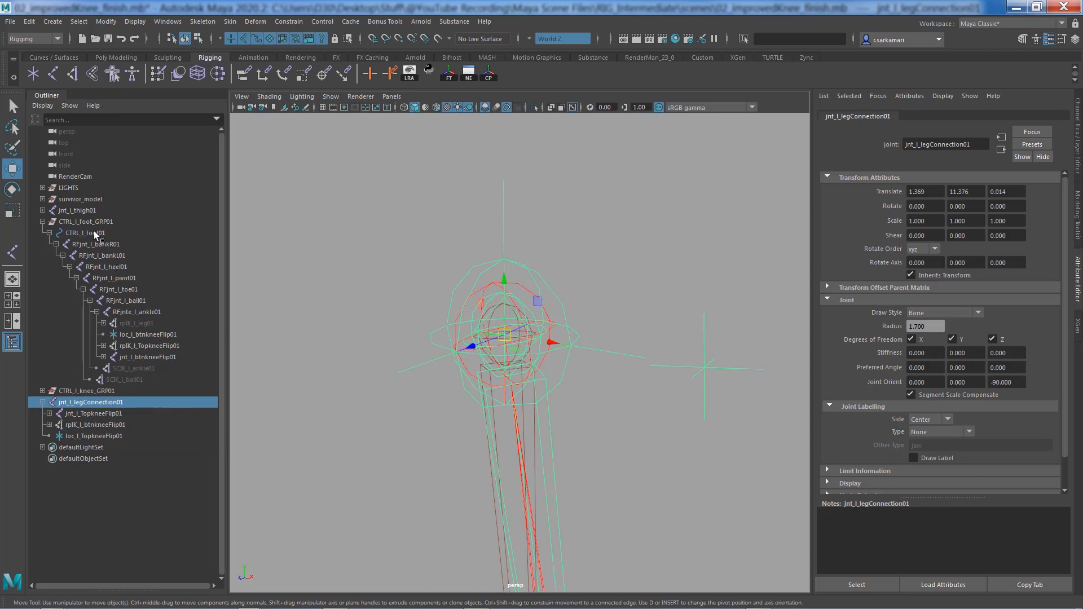
left_click(69, 208)
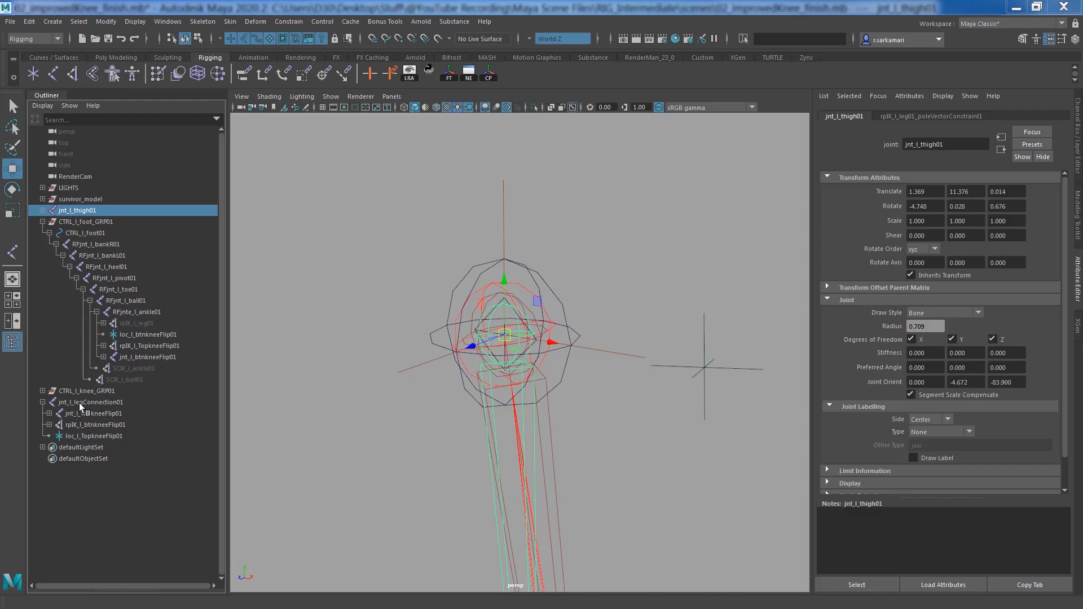
middle_click_drag(79, 403, 79, 403)
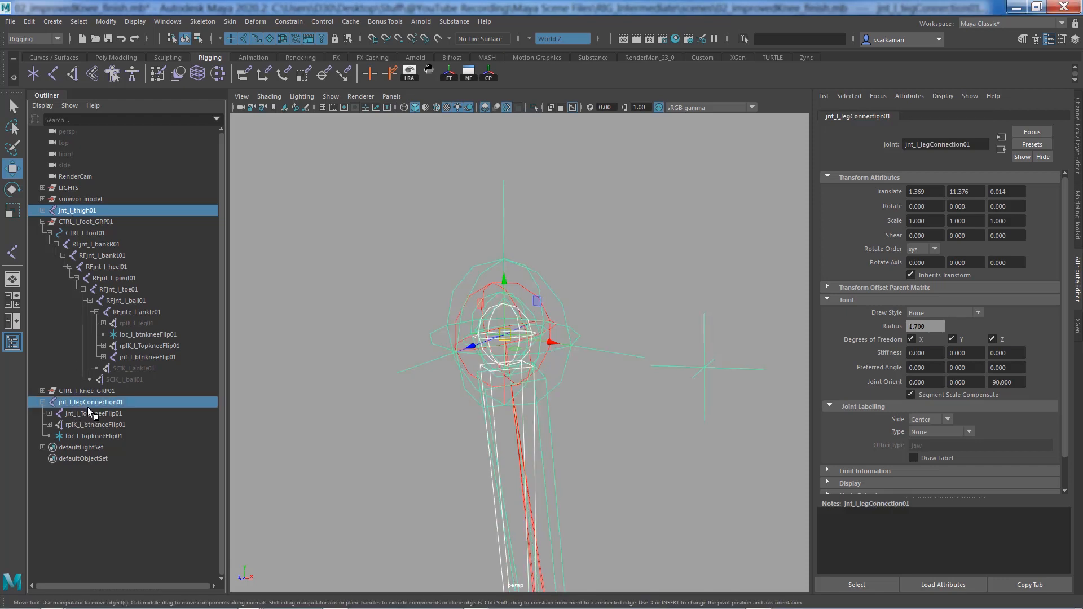
key("p")
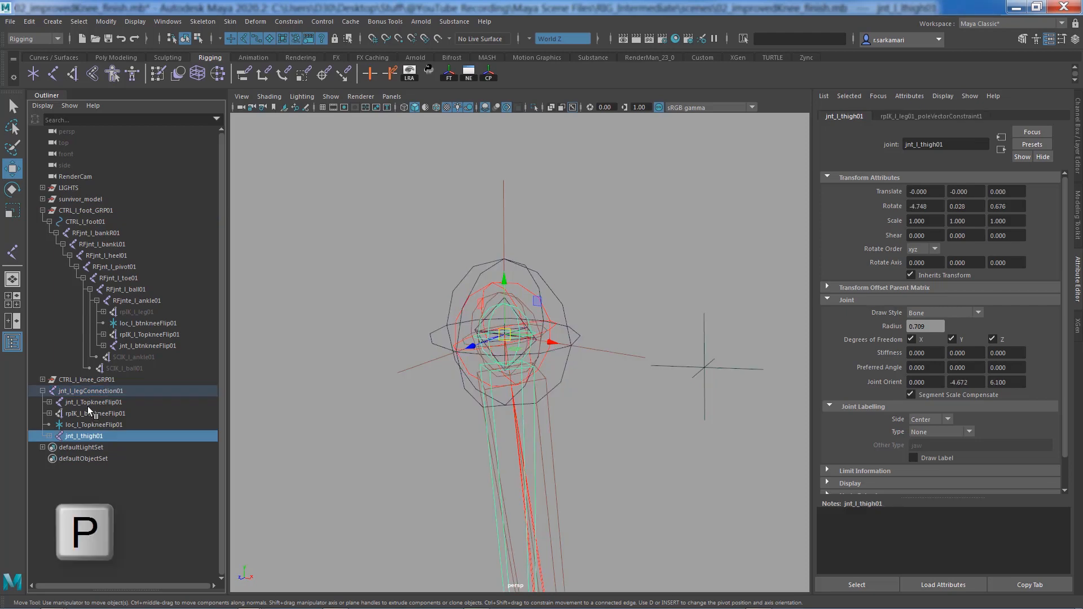
left_click(86, 403)
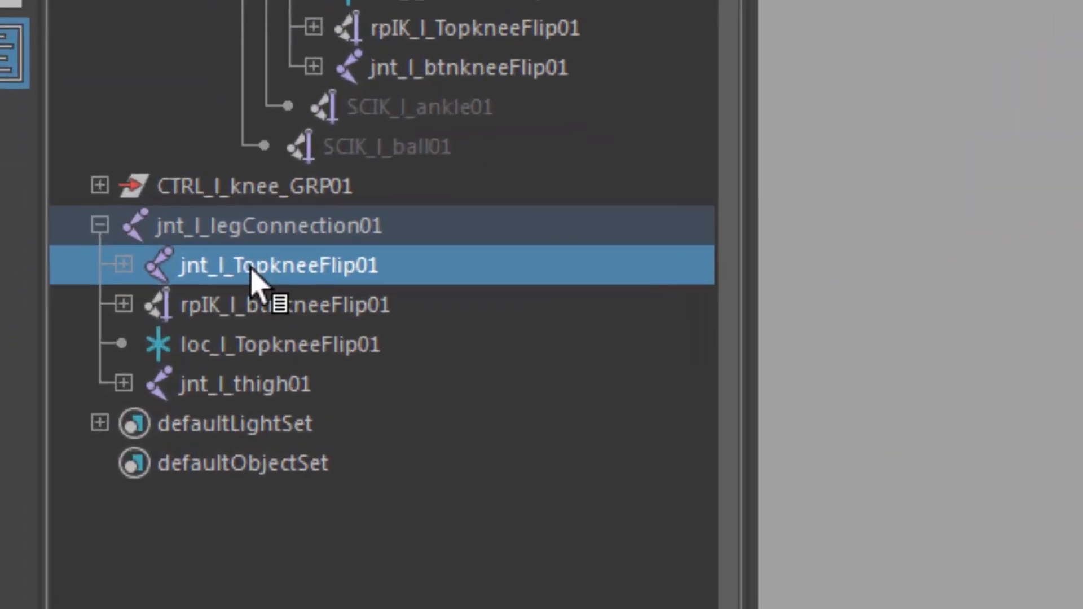
Review the IK handle, locator and thigh joint parented under jnt_l_legConnection01, and collapse the CTRL_l_foot_GRP01 hierarchy.
left_click(256, 306)
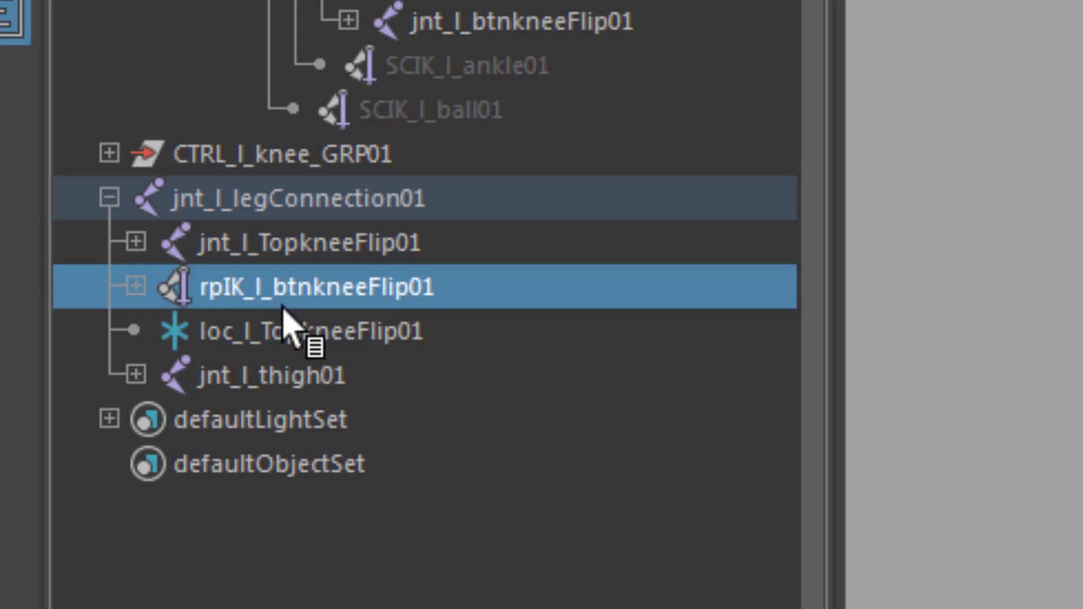
left_click(285, 350)
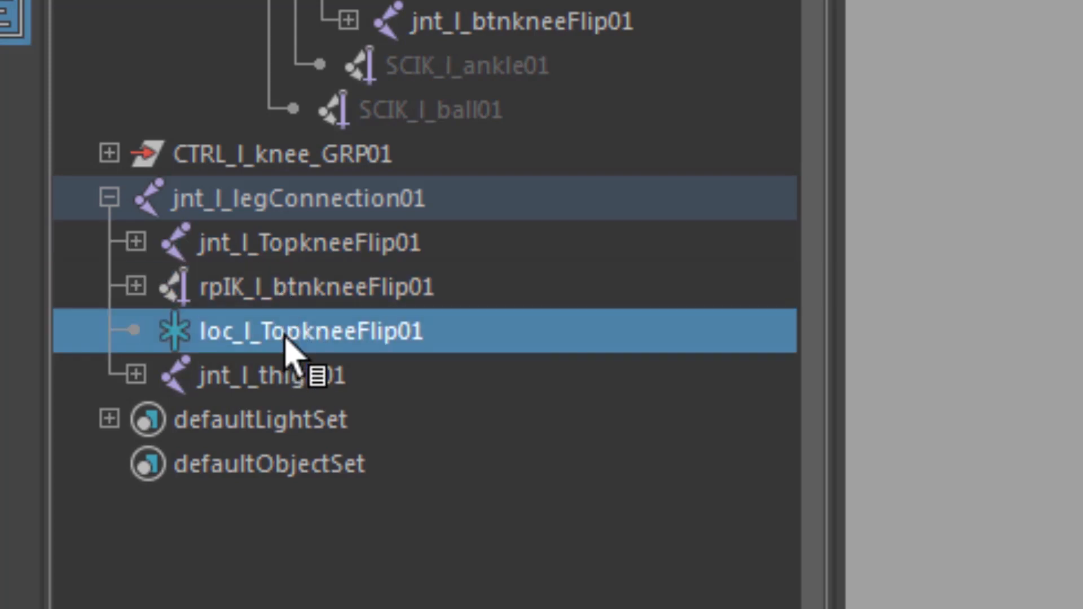
left_click(285, 381)
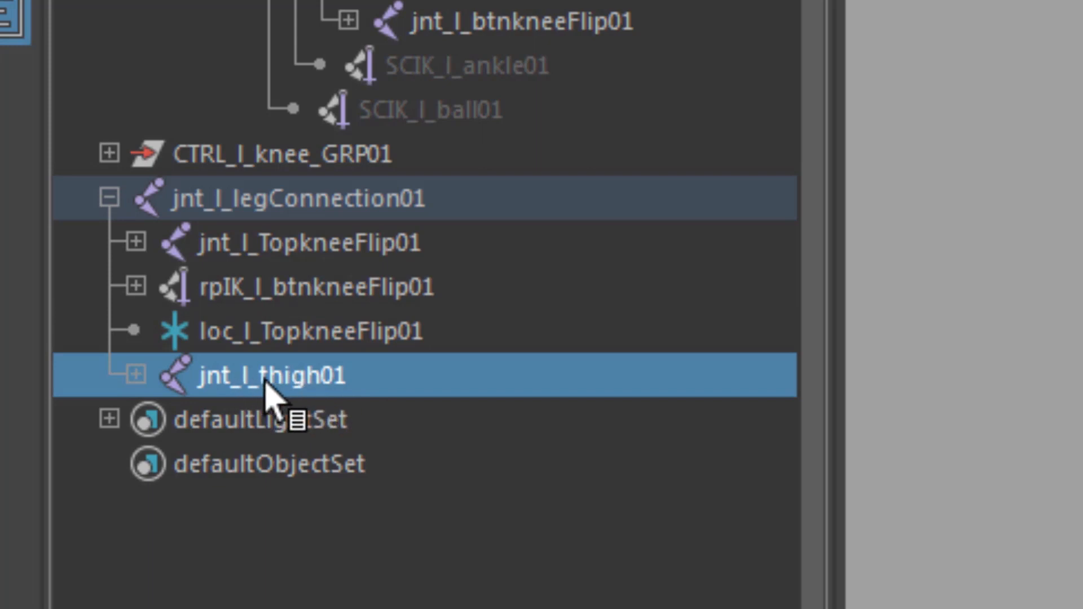
middle_click_drag(265, 383, 363, 192)
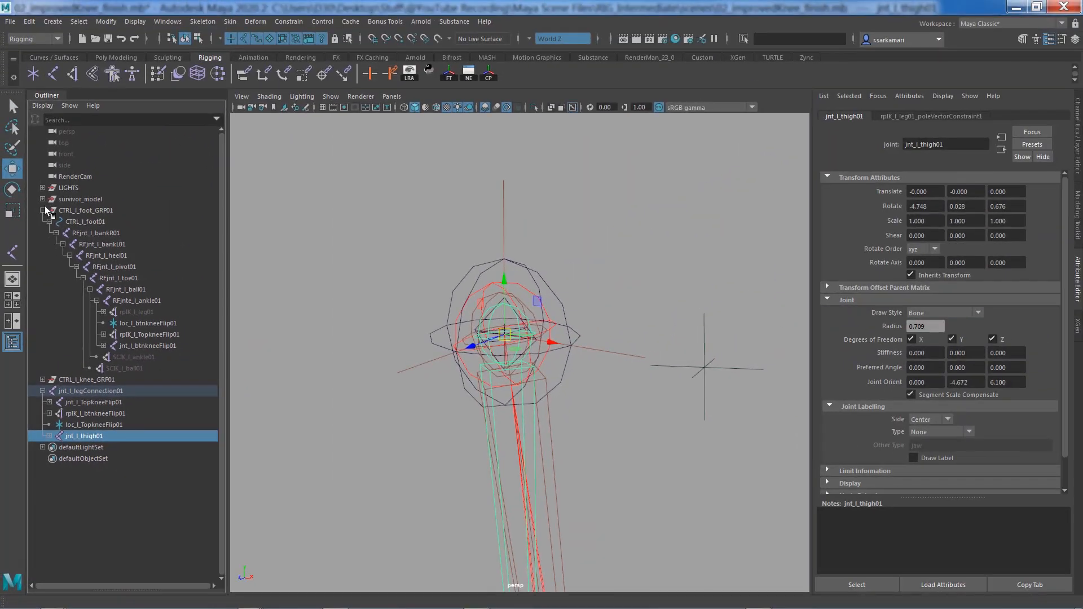
left_click(43, 210)
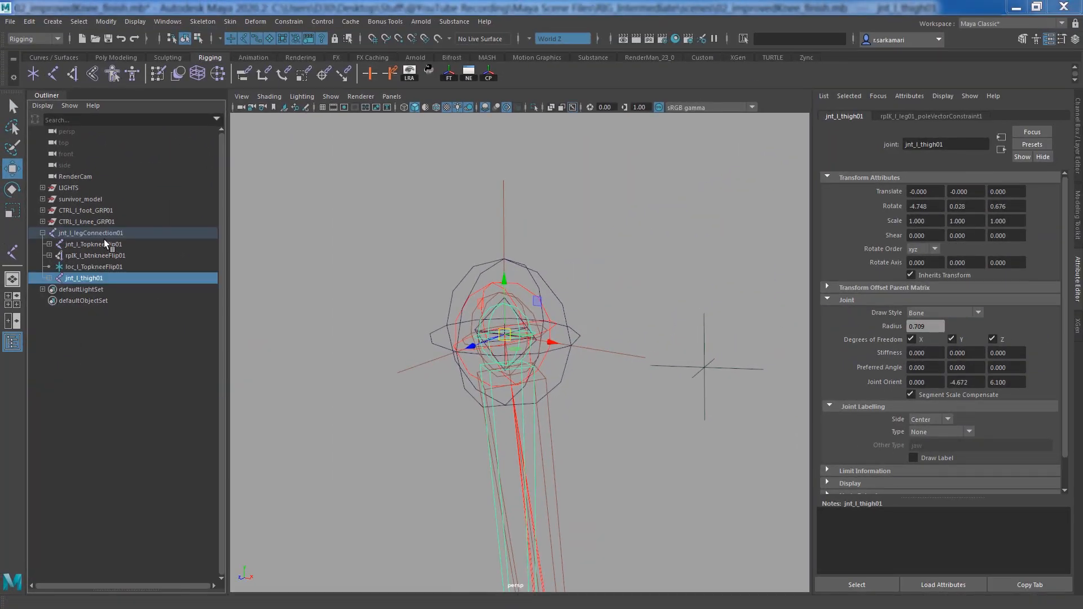
Test the leg setup by moving jnt_l_legConnection01 sideways along X, and undo the move.
left_click(83, 233)
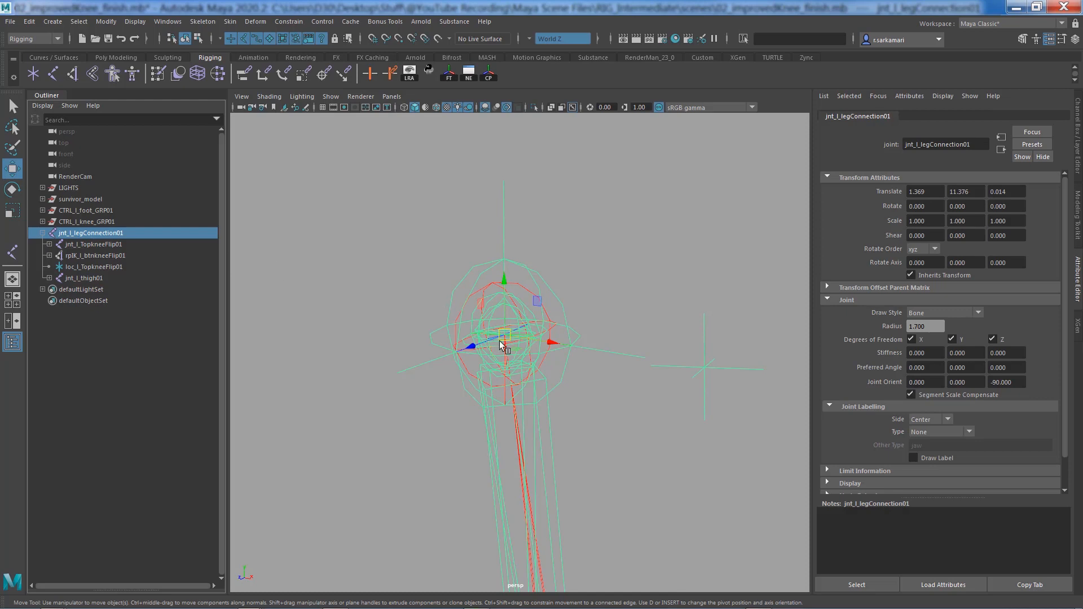
mouse_move(430, 399)
right_mouse_down("alt")
mouse_move(252, 394)
mouse_move(467, 353)
mouse_move(374, 400)
mouse_move(428, 389)
right_mouse_up("alt")
right_click_drag(494, 326, 434, 339, "alt")
middle_click_drag(452, 330, 446, 300, "alt")
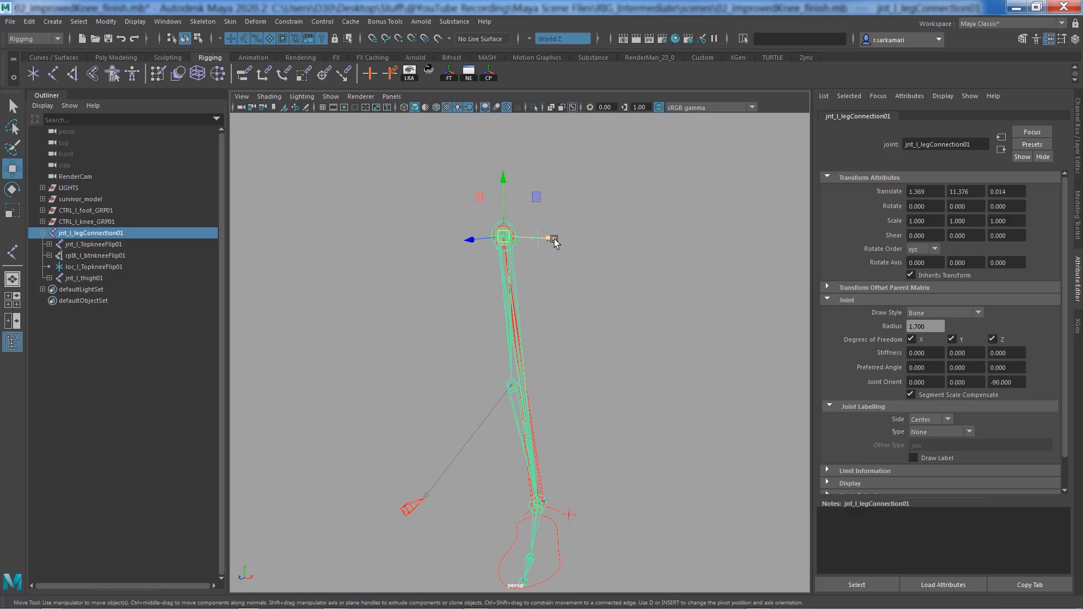
left_click_drag(554, 239, 498, 267)
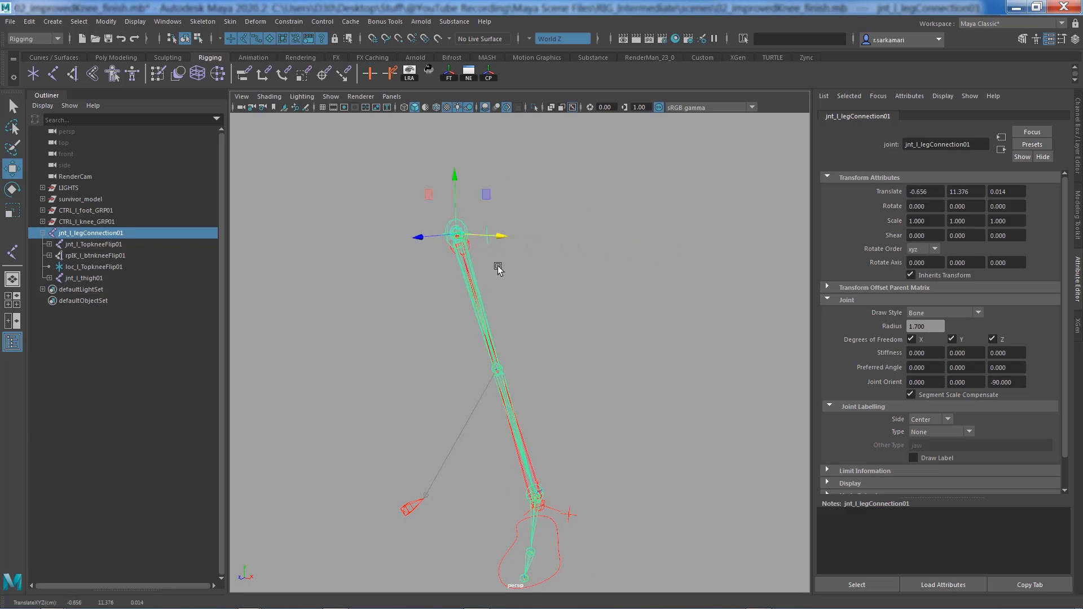
key("ctrl+z")
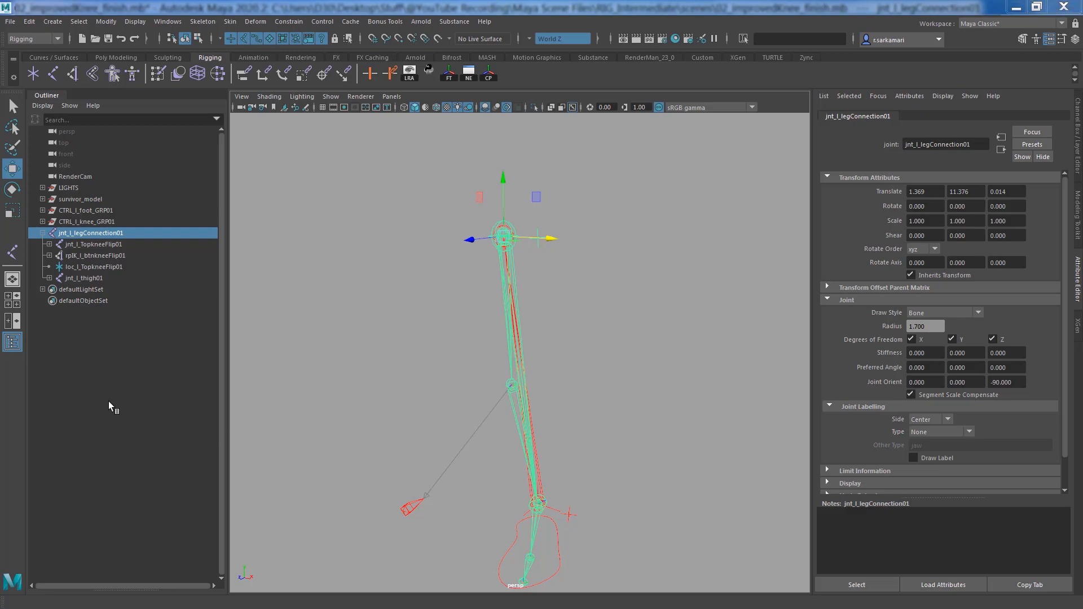
Create a locator and rename it loc_l_TopKnee01.
right_click_drag(319, 455, 358, 404, "alt")
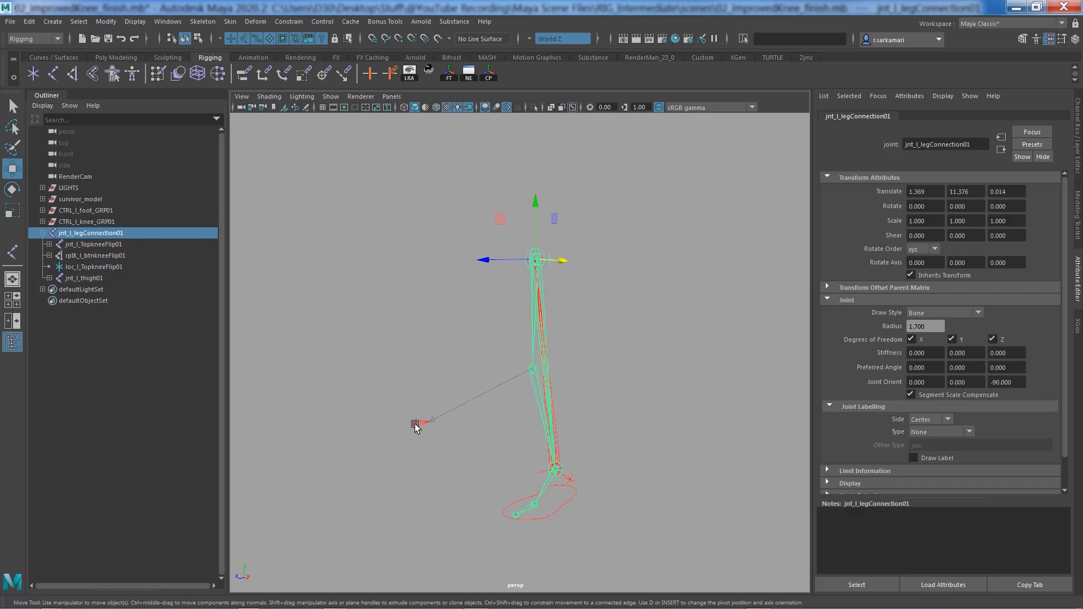
middle_click_drag(412, 492, 441, 462, "alt")
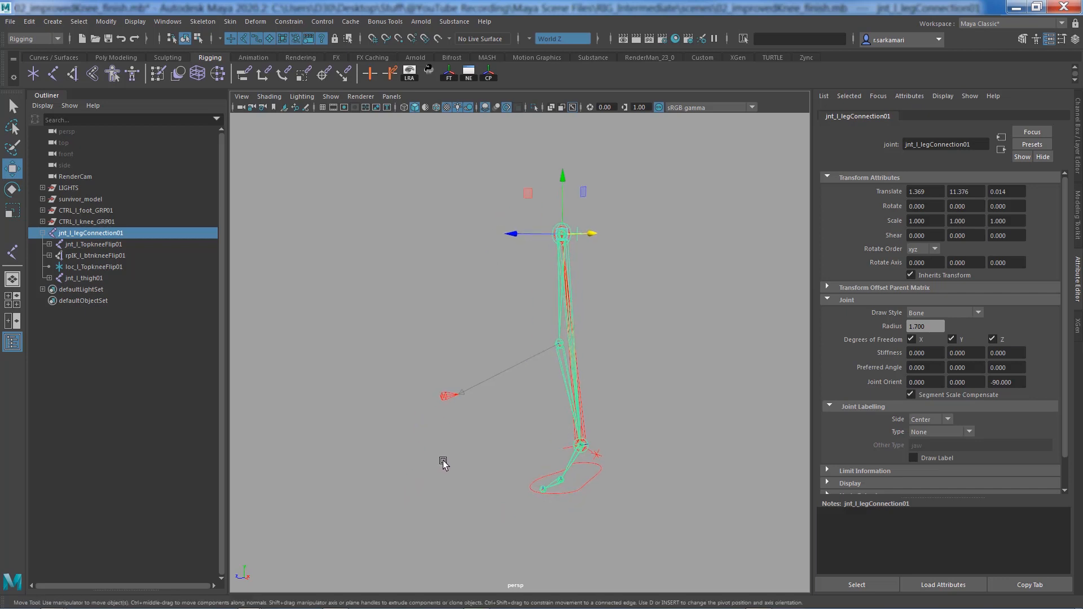
right_click_drag(431, 446, 457, 457, "alt")
left_click(451, 472)
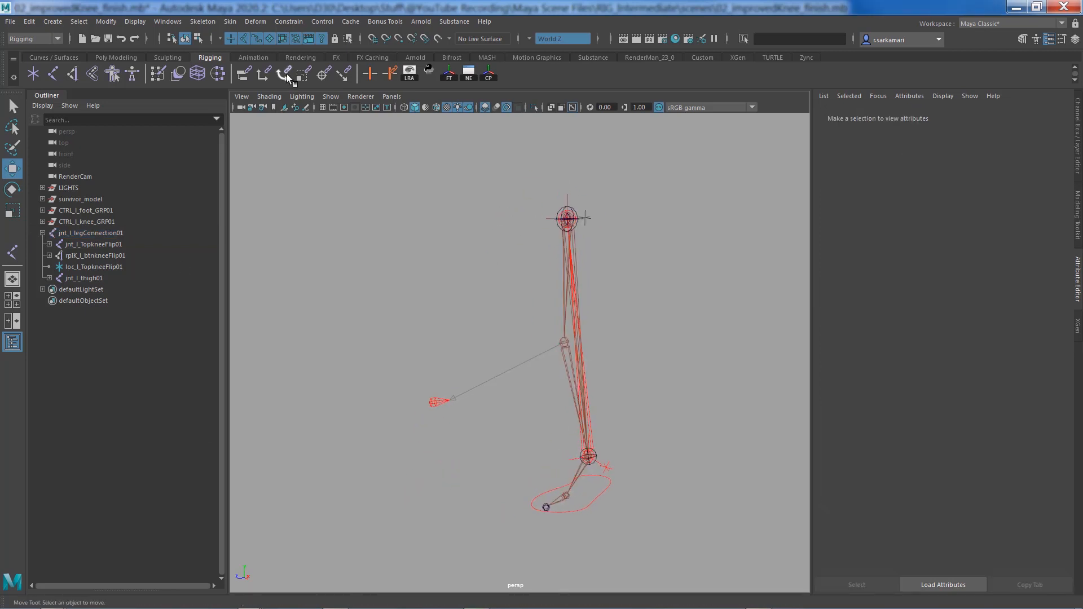
left_click(50, 22)
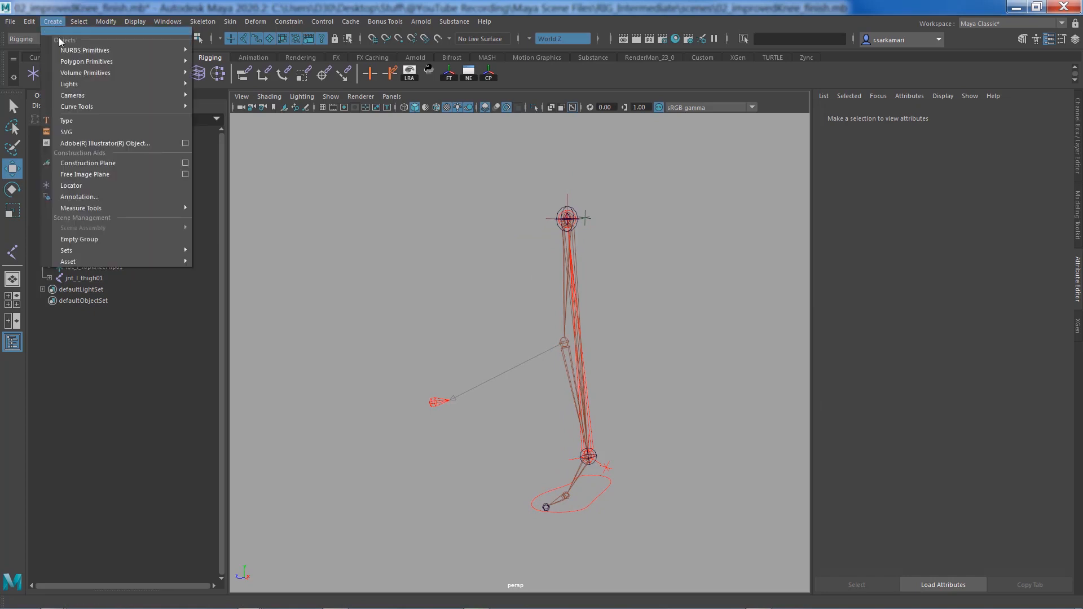
left_click(79, 189)
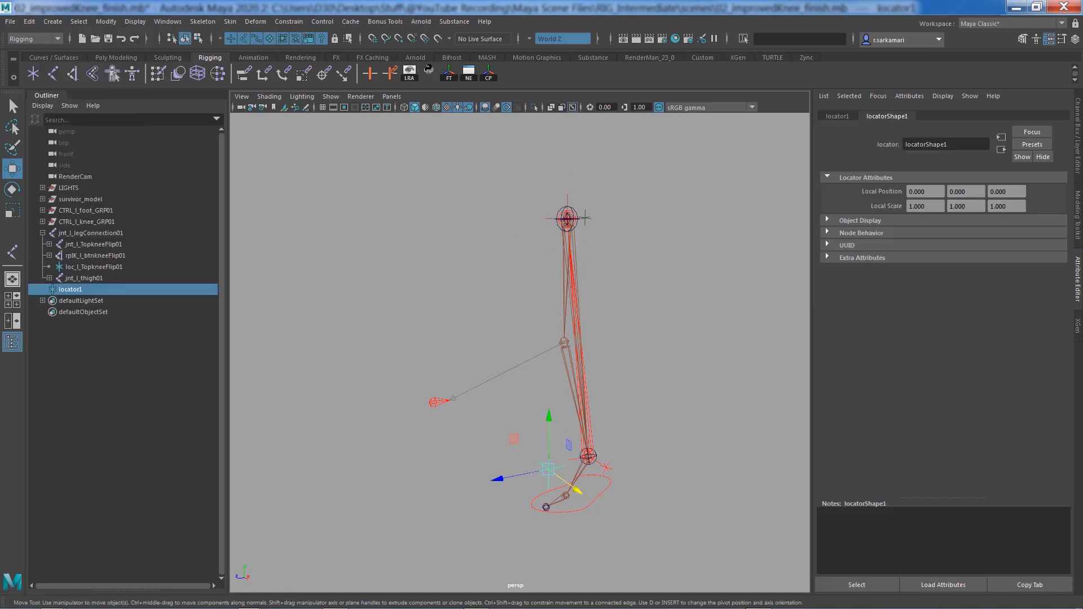
double_click(71, 290)
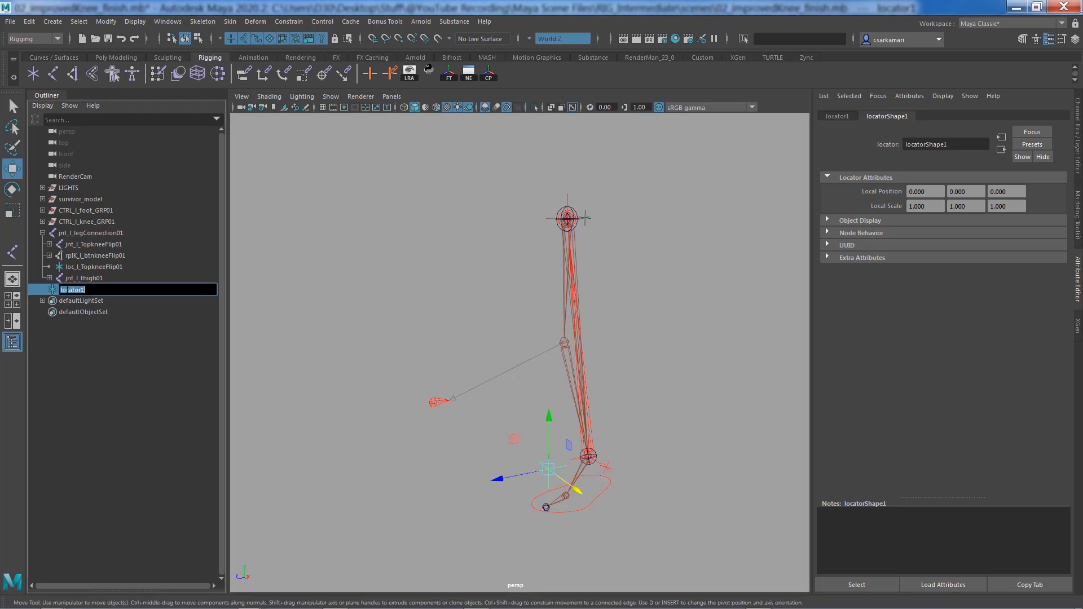
type("loc_l_TopKnee01")
key("Return")
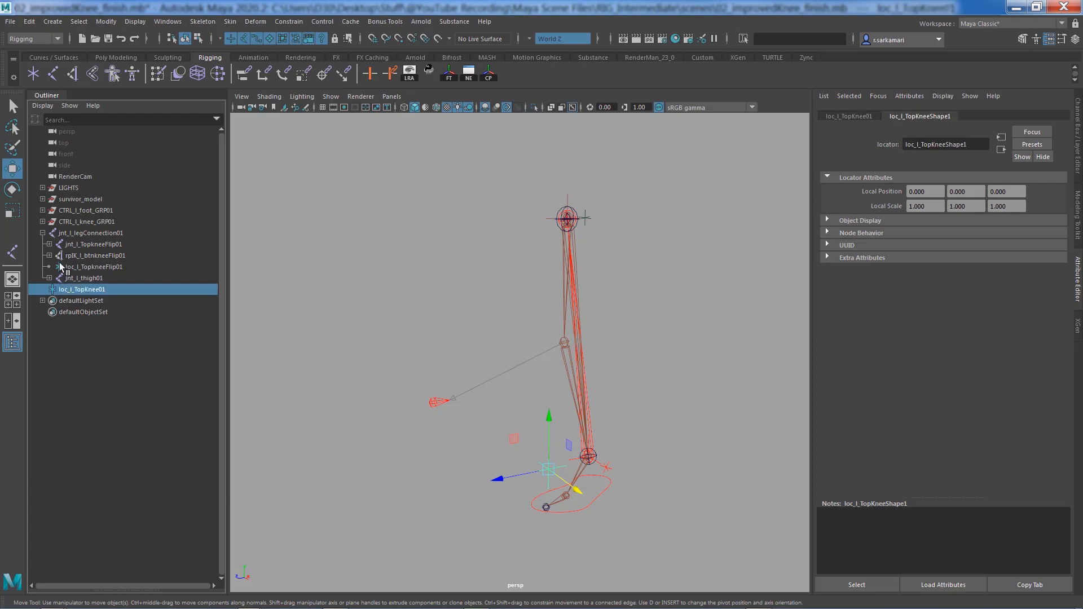
Duplicate loc_l_TopKnee01 and rename the copy loc_l_btmKnee01.
key("ctrl+d")
double_click(90, 301)
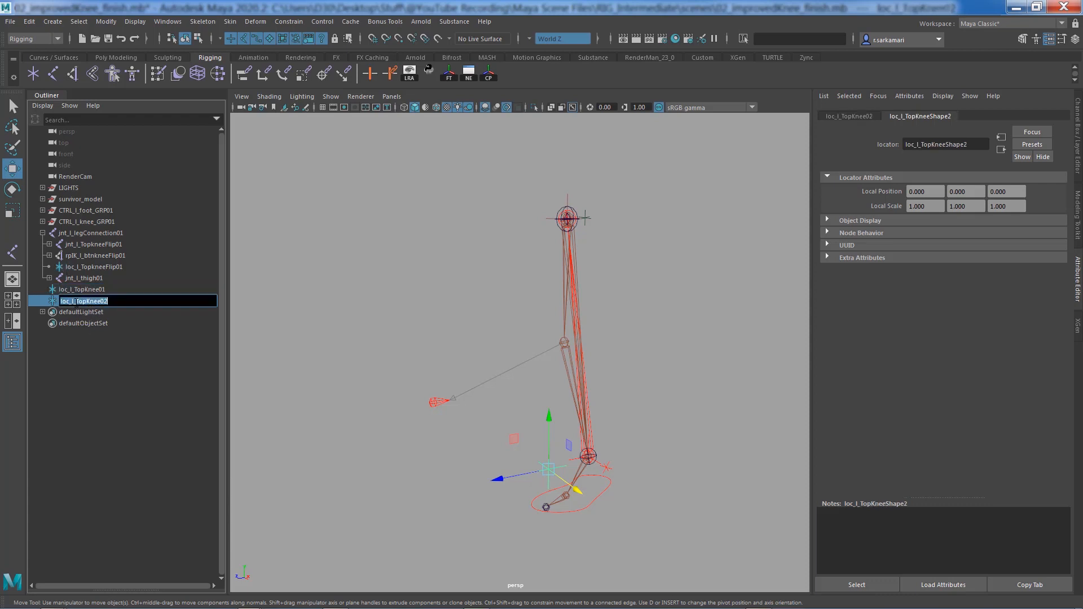
left_click(76, 301)
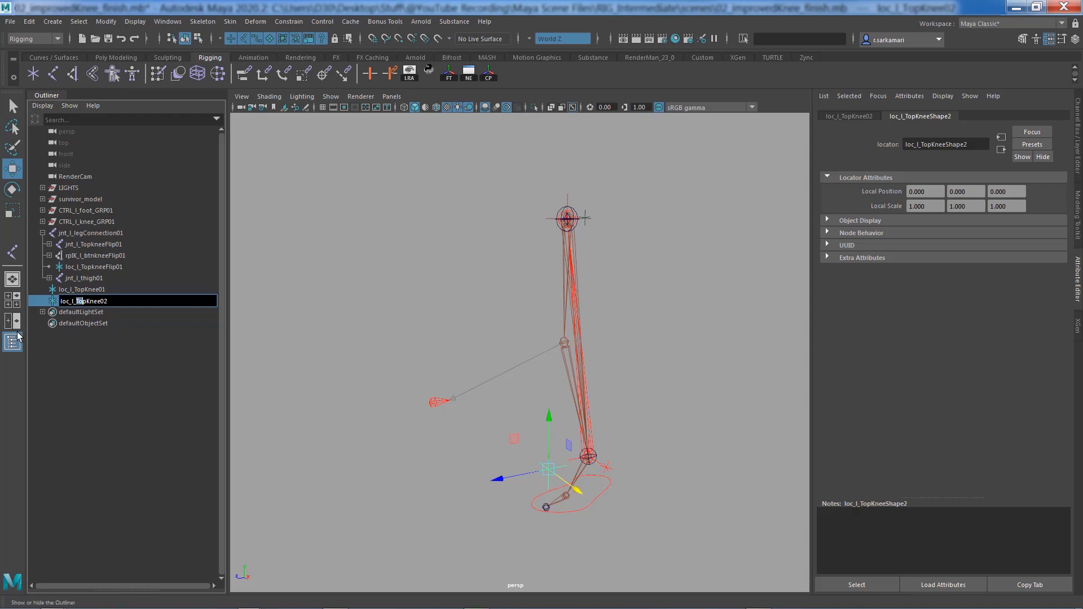
key("shift+Right")
type("btn")
key("BackSpace")
type("1")
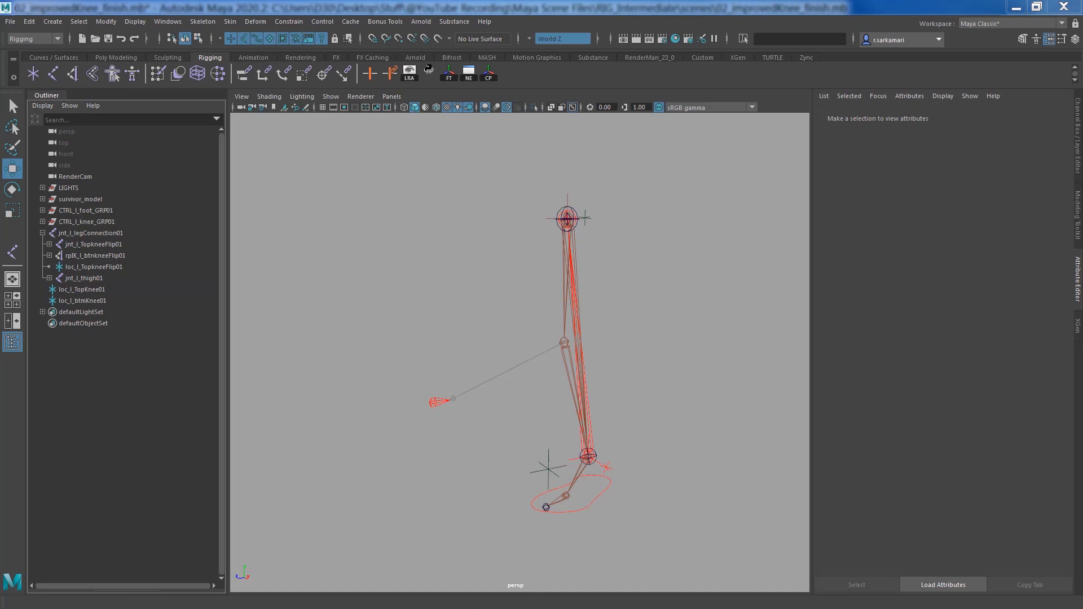
Snap loc_l_TopKnee01 and loc_l_btmKnee01 together onto the pivot point of the left knee control.
left_click_drag(148, 289, 153, 301)
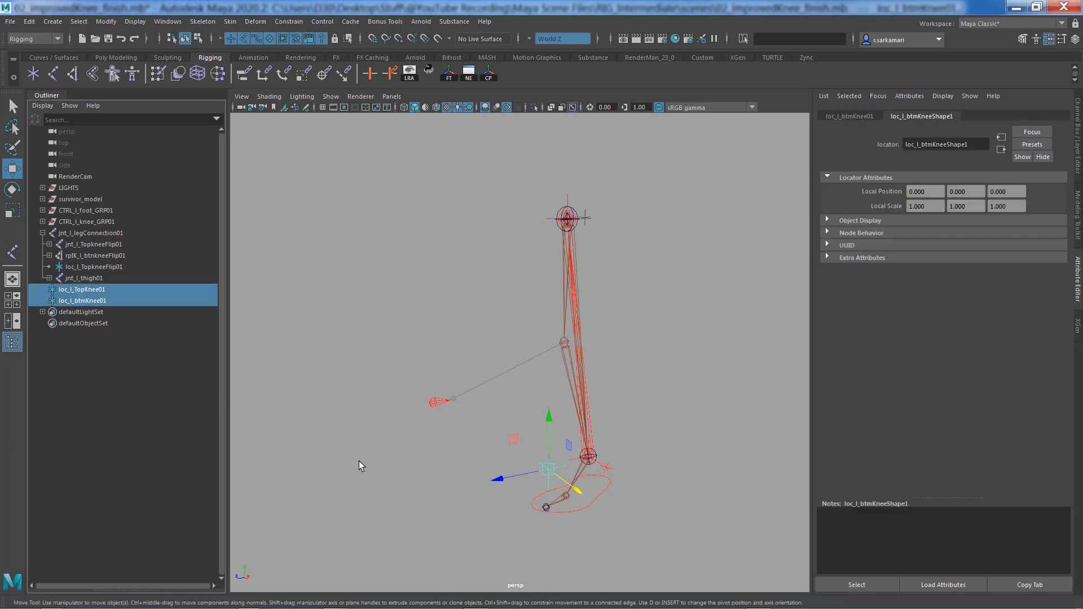
left_click_drag(359, 462, 330, 437, "alt")
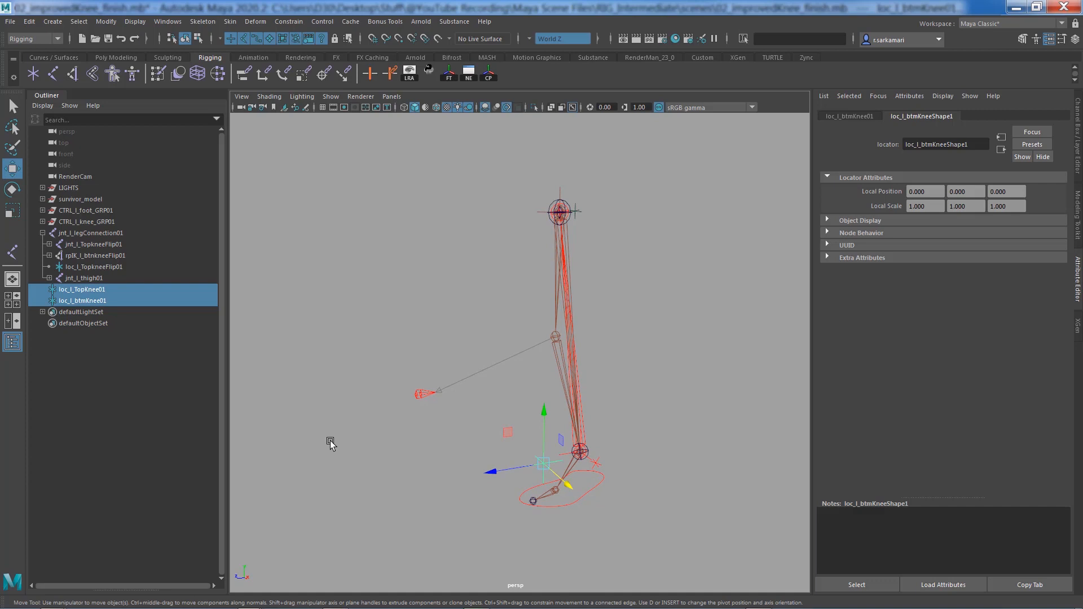
key("v")
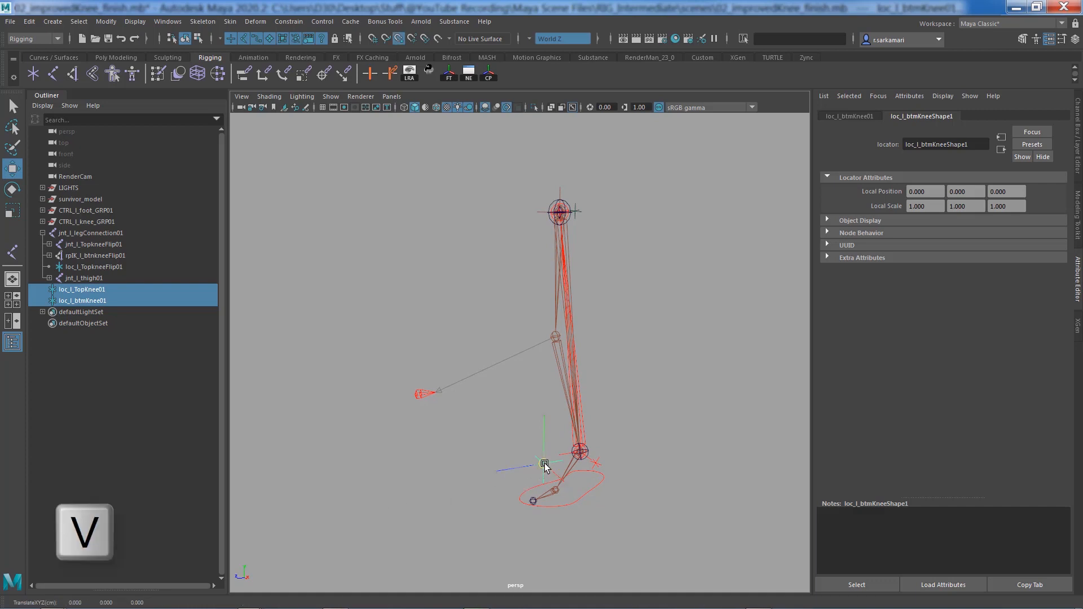
left_click_drag(545, 460, 475, 418)
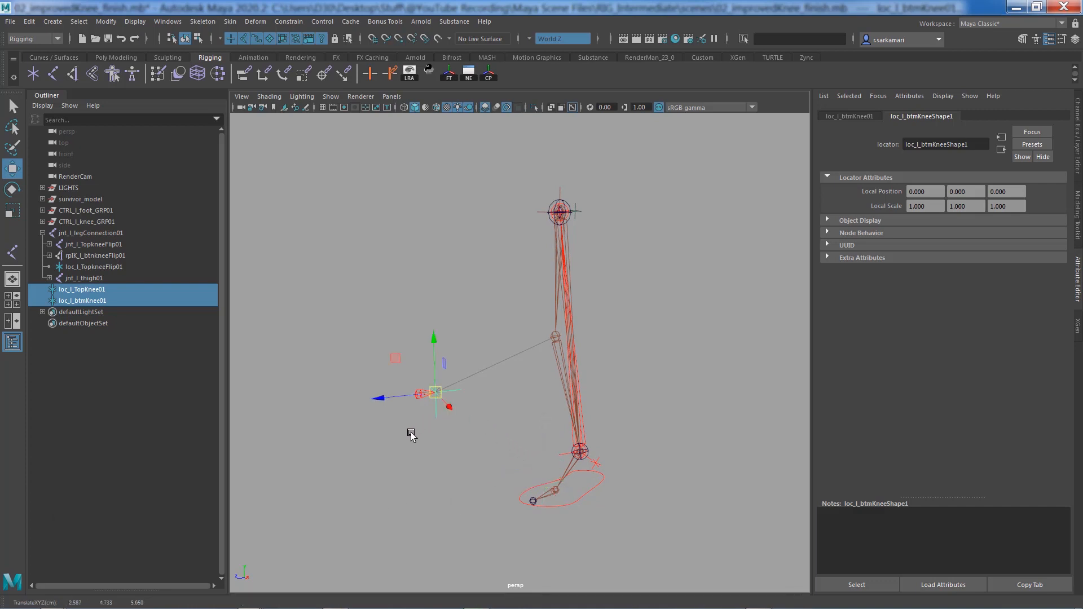
scroll(527, 440, "up", 5)
middle_click_drag(361, 446, 476, 405, "alt")
right_click_drag(476, 404, 590, 444, "alt")
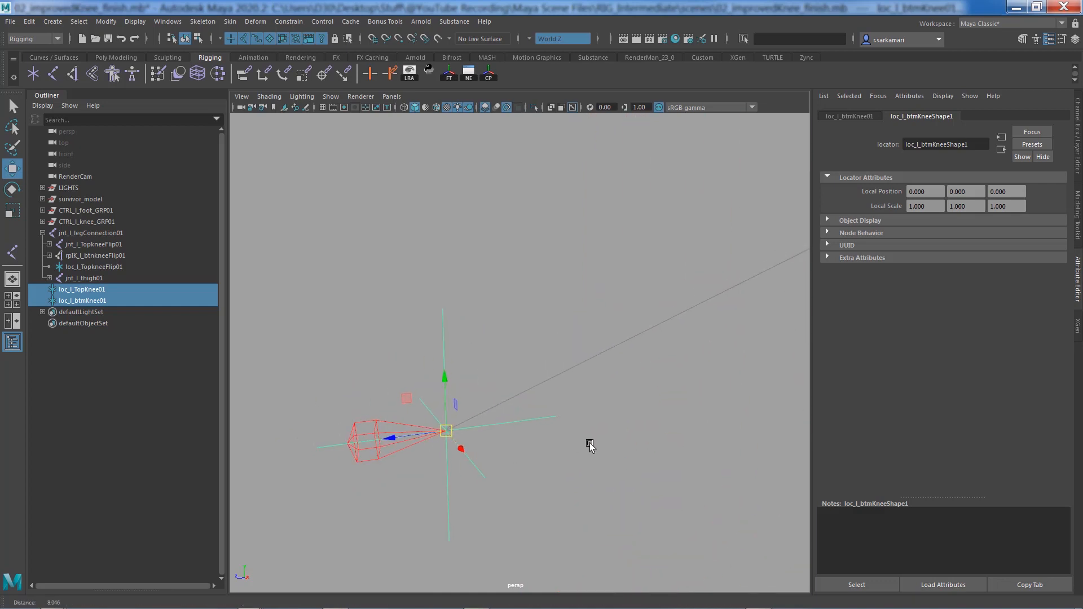
middle_click_drag(424, 454, 478, 431, "alt")
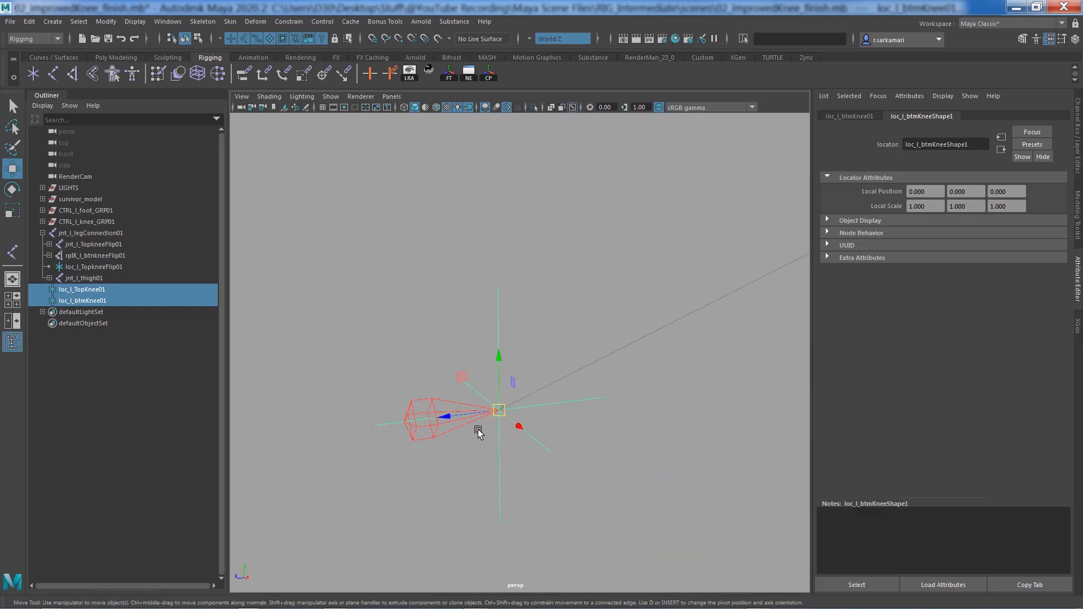
Set Local Scale X, Y and Z of both knee locators to 0.3.
left_click(435, 432)
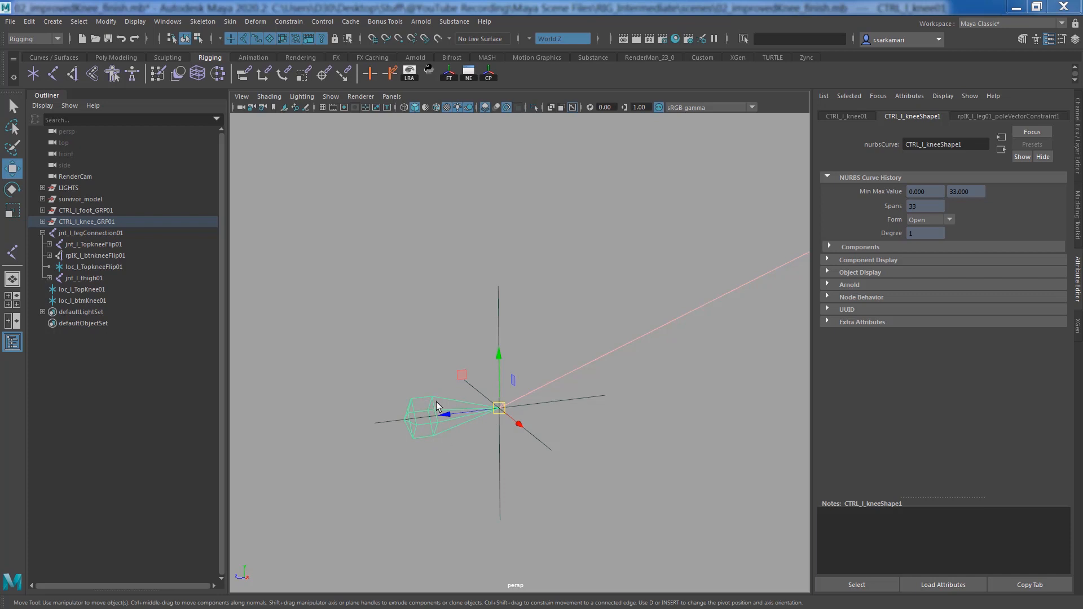
left_click_drag(512, 312, 515, 325)
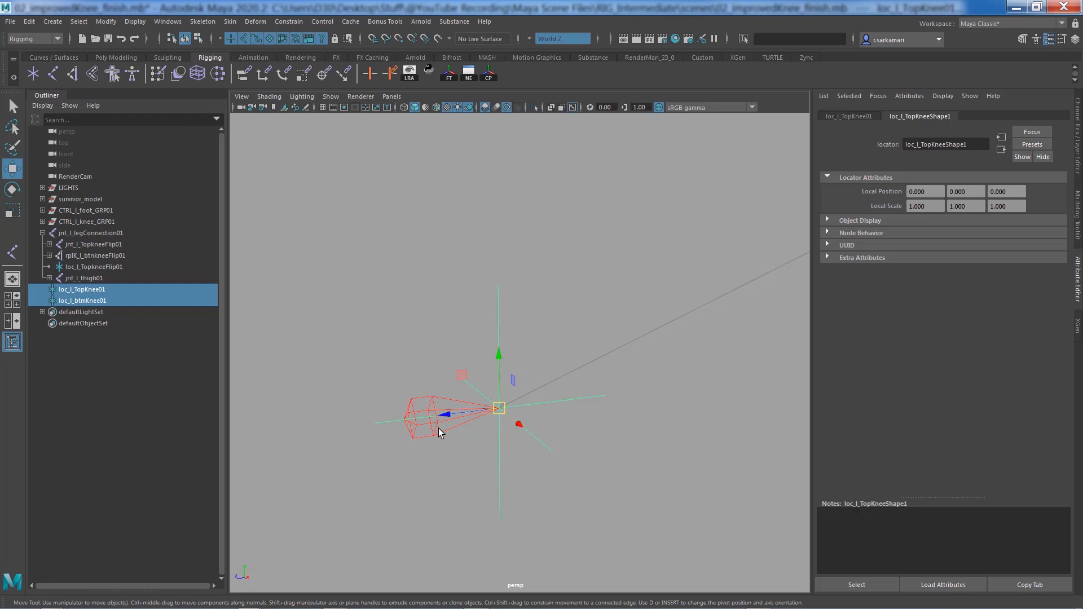
right_click_drag(443, 464, 434, 437, "alt")
key("ctrl+a")
left_click_drag(1048, 263, 1050, 278)
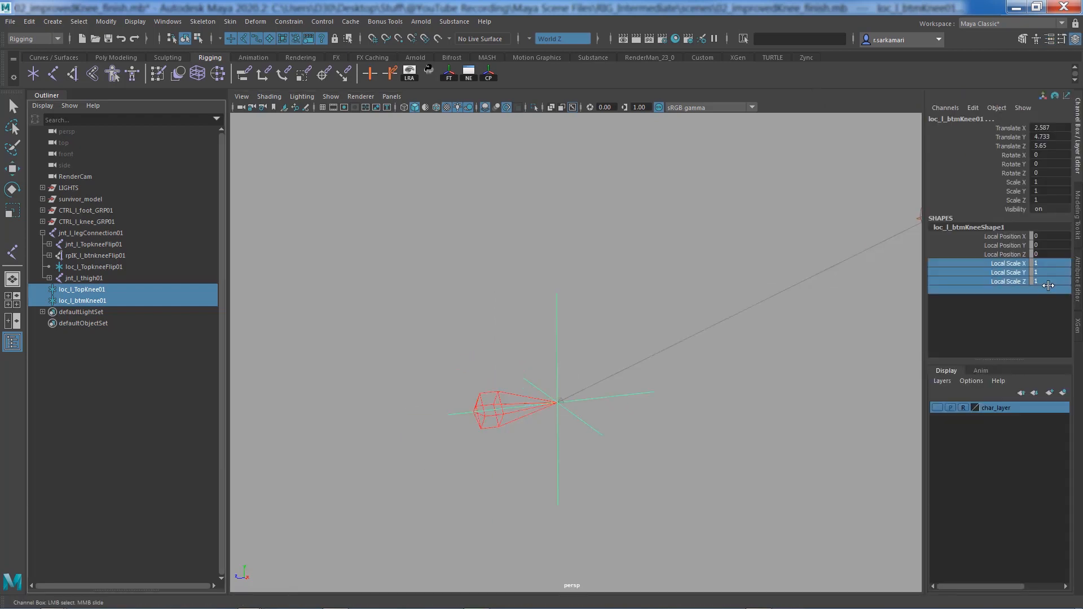
type(".3")
key("Return")
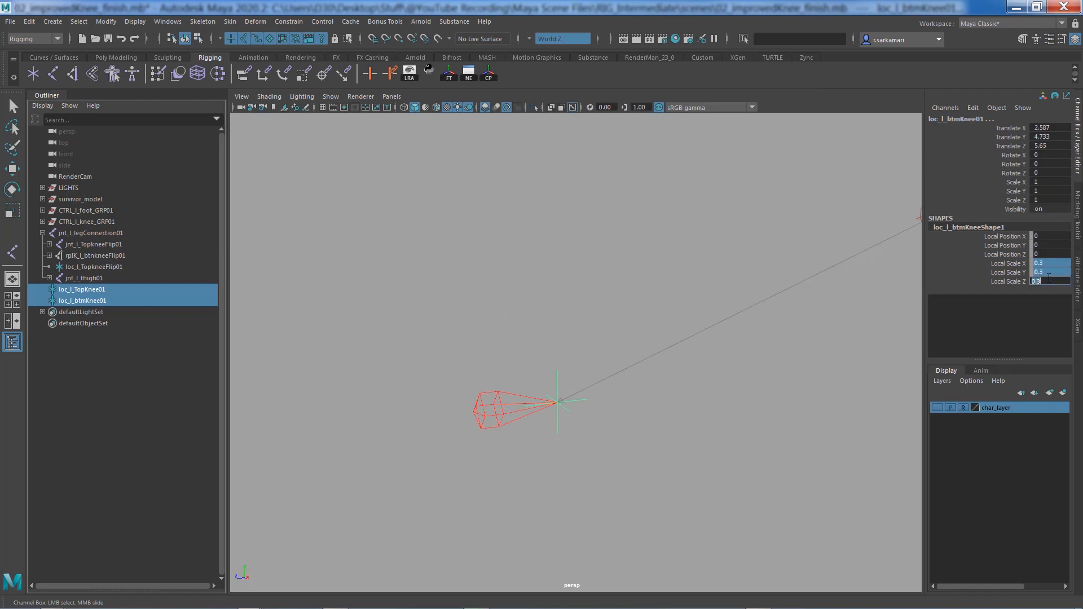
left_click(63, 424)
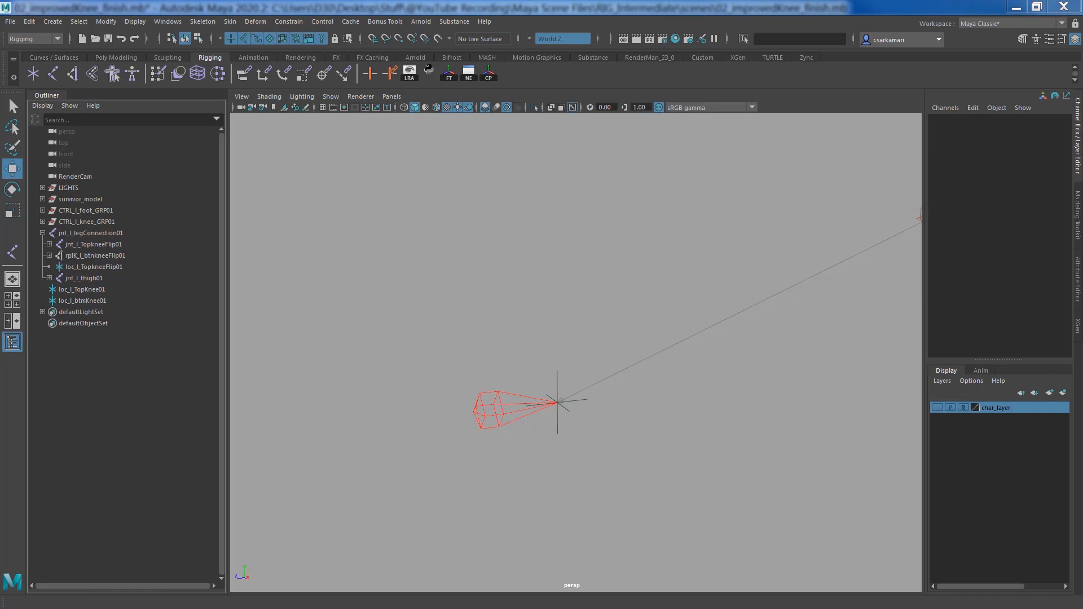
Parent the loc_l_TopKnee01 locator under the jnt_l_TopkneeFlip01 joint.
left_click(93, 289)
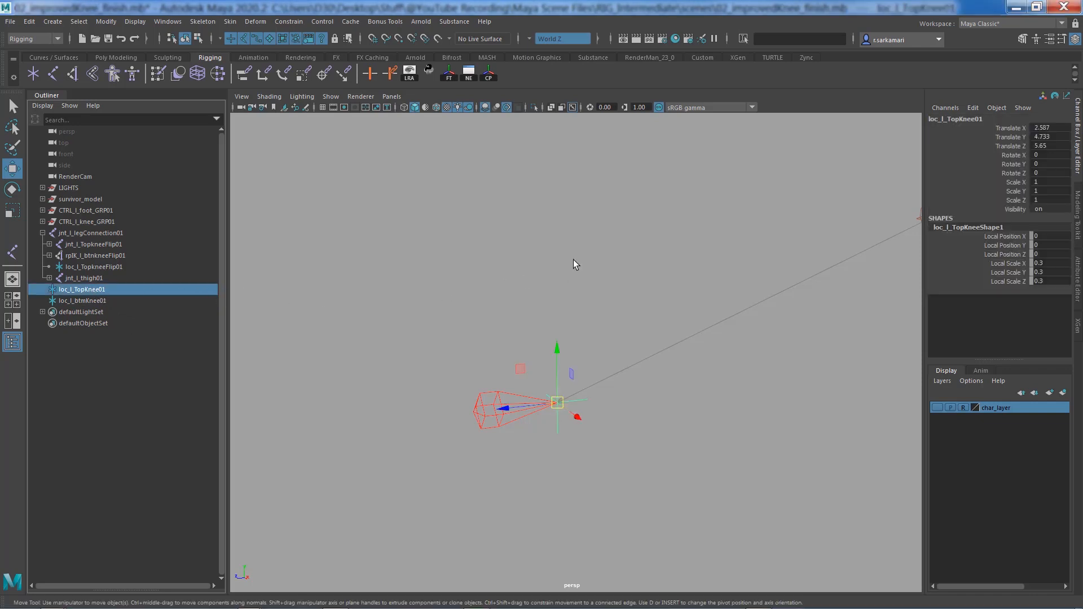
right_click_drag(546, 302, 418, 324, "alt")
middle_click_drag(418, 324, 299, 413, "alt")
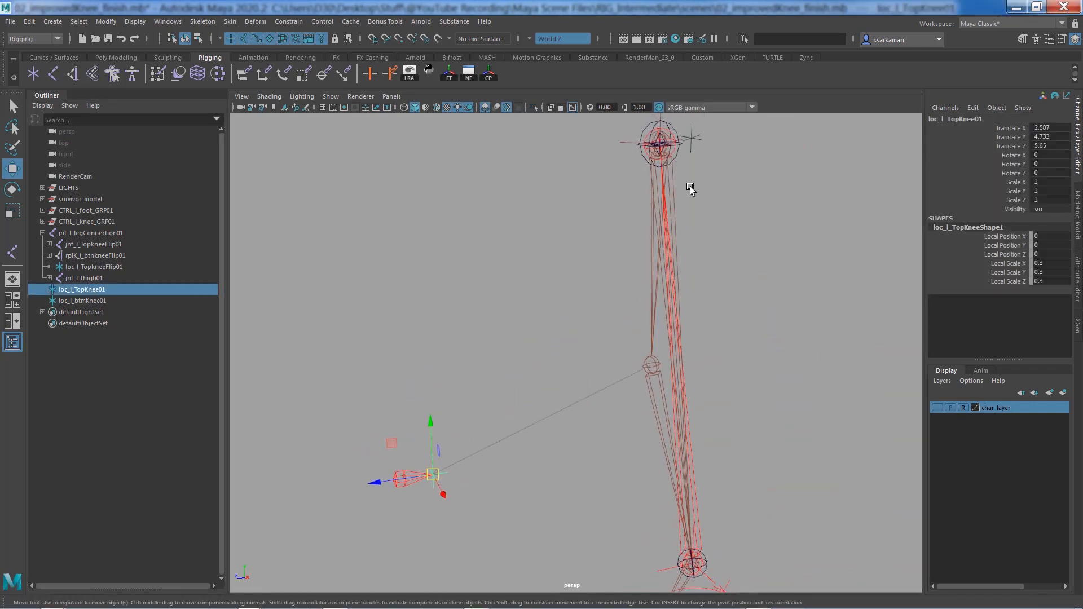
left_click(675, 180)
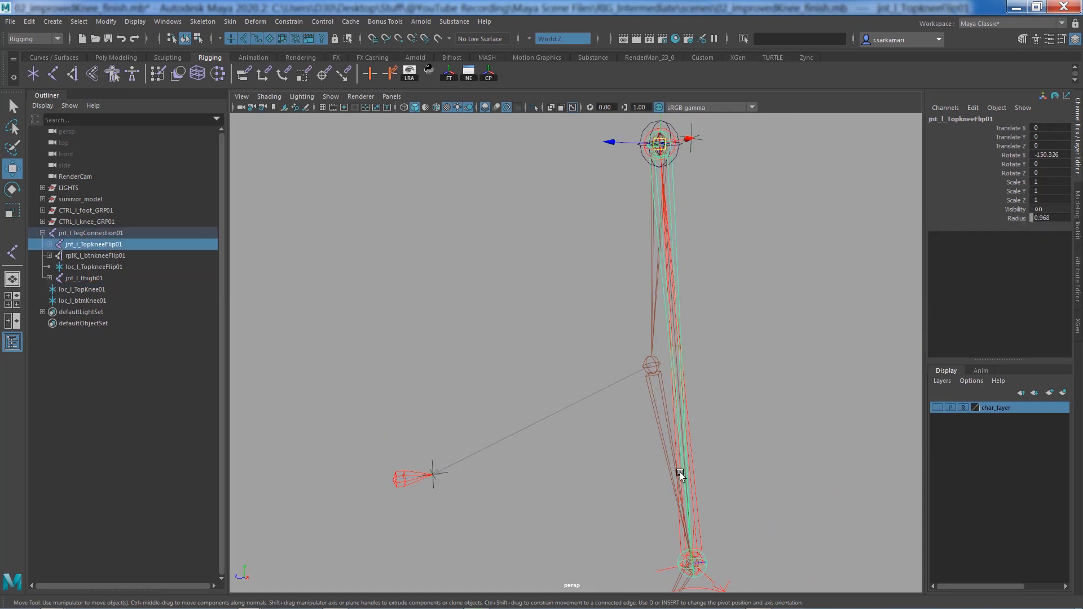
left_click(699, 551)
left_click(84, 290)
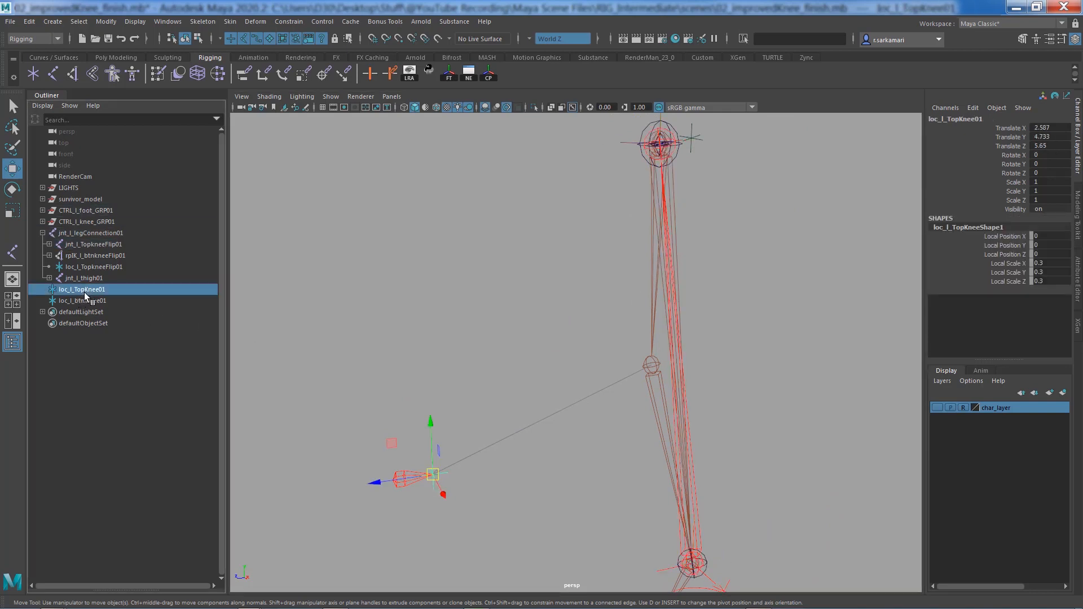
left_click(675, 182, "shift")
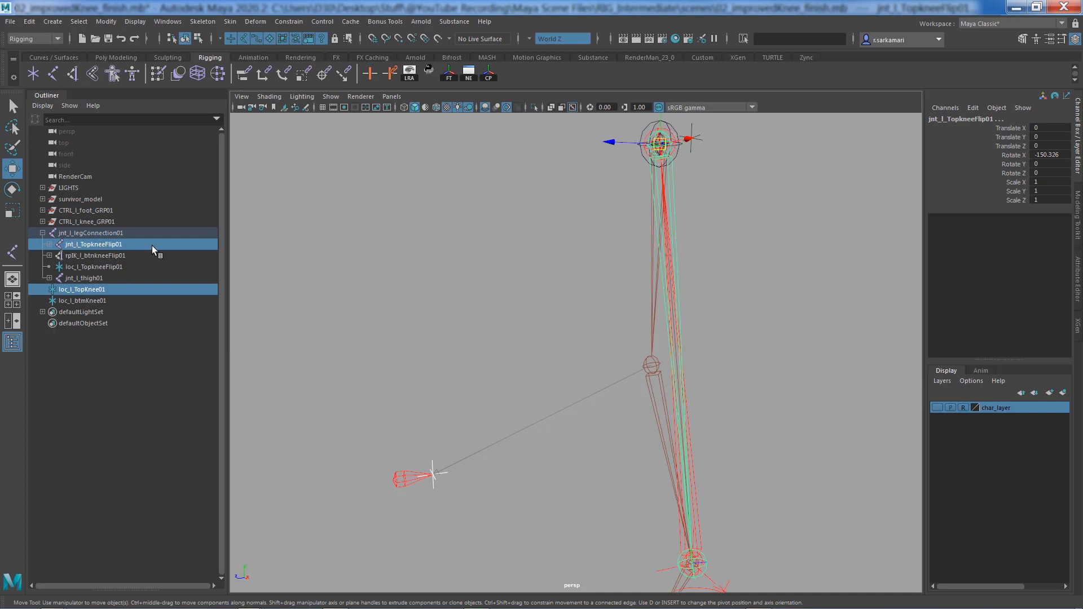
key("p")
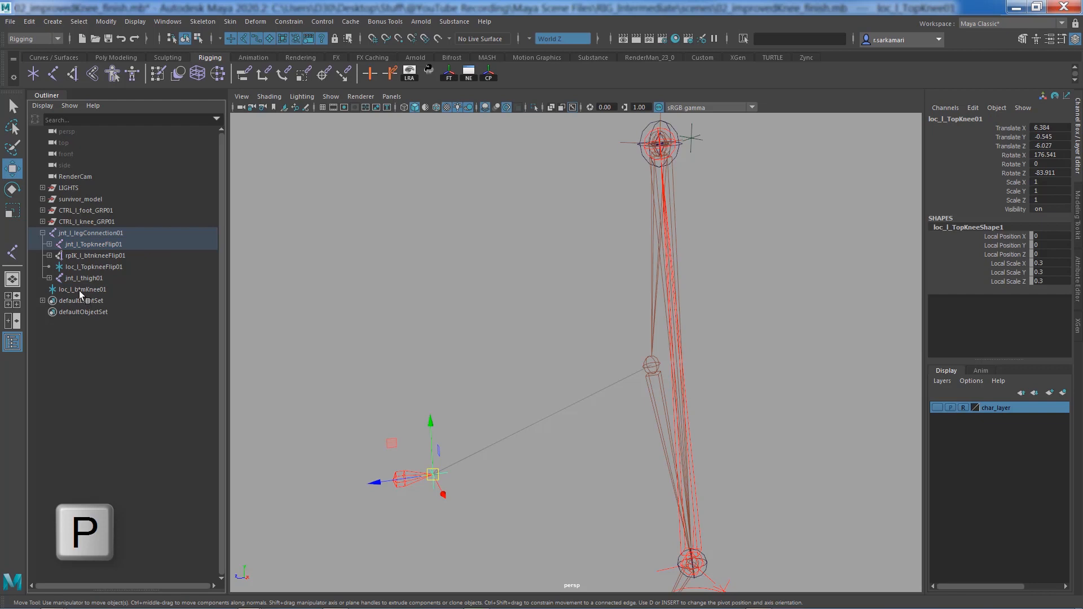
Parent the loc_l_btmKnee01 locator under the jnt_l_btnkneeFlip01 joint.
left_click(80, 290)
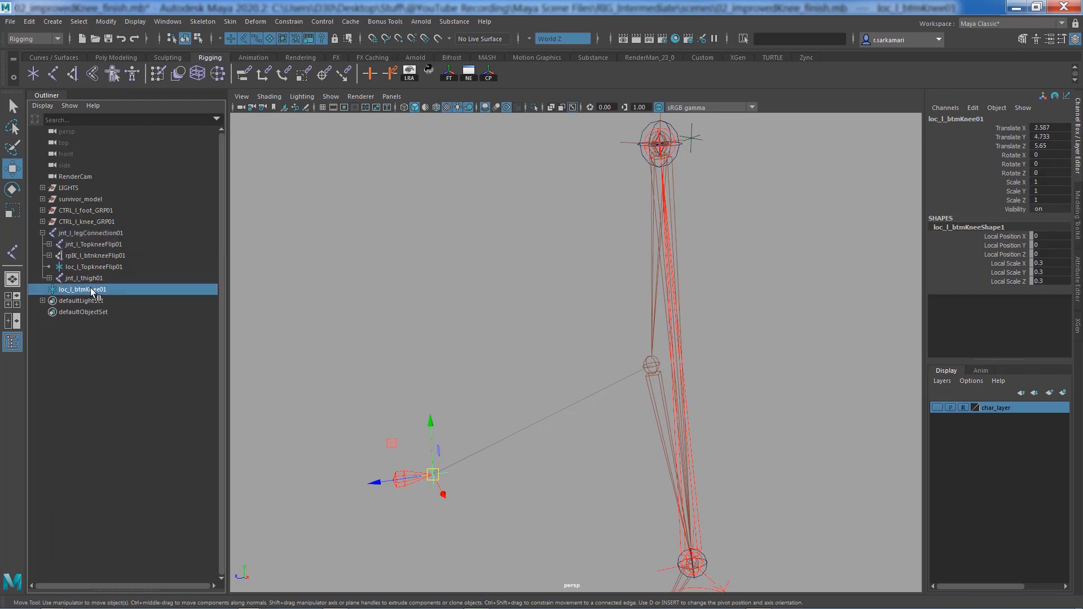
left_click(702, 537, "shift")
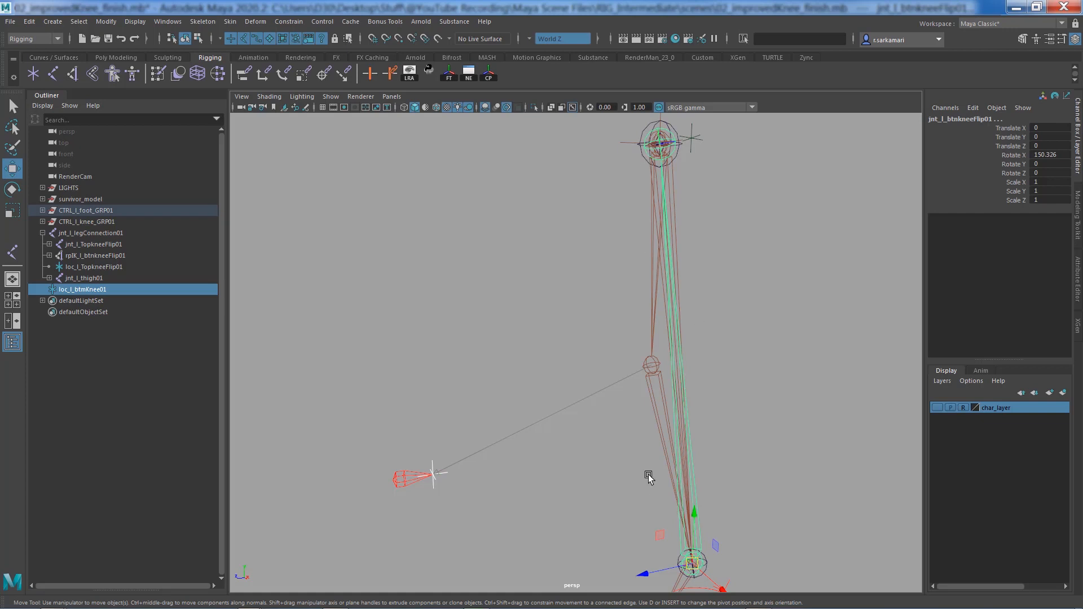
key("p")
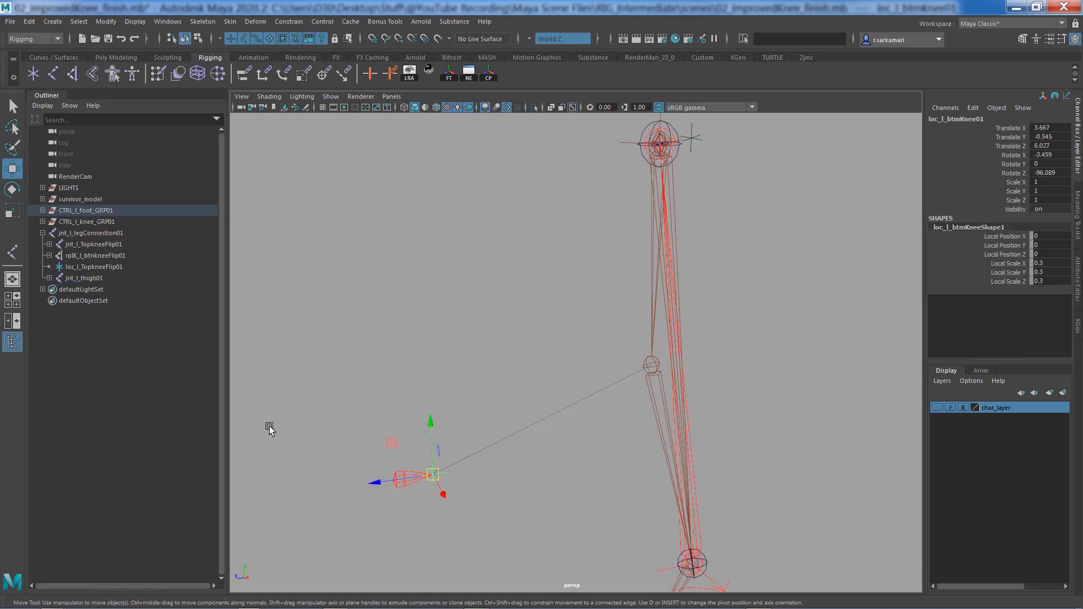
key("p")
Point-constrain CTRL_l_knee_GRP01 to both loc_l_btmKnee01 and loc_l_TopKnee01, using the default constraint settings.
left_click(431, 485)
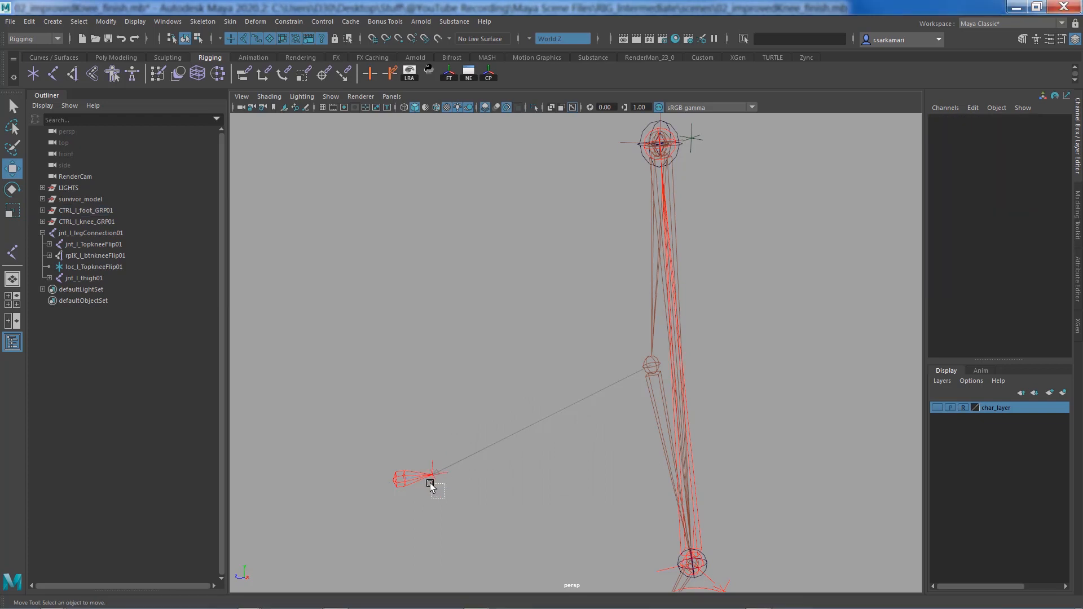
left_click_drag(430, 485, 305, 482)
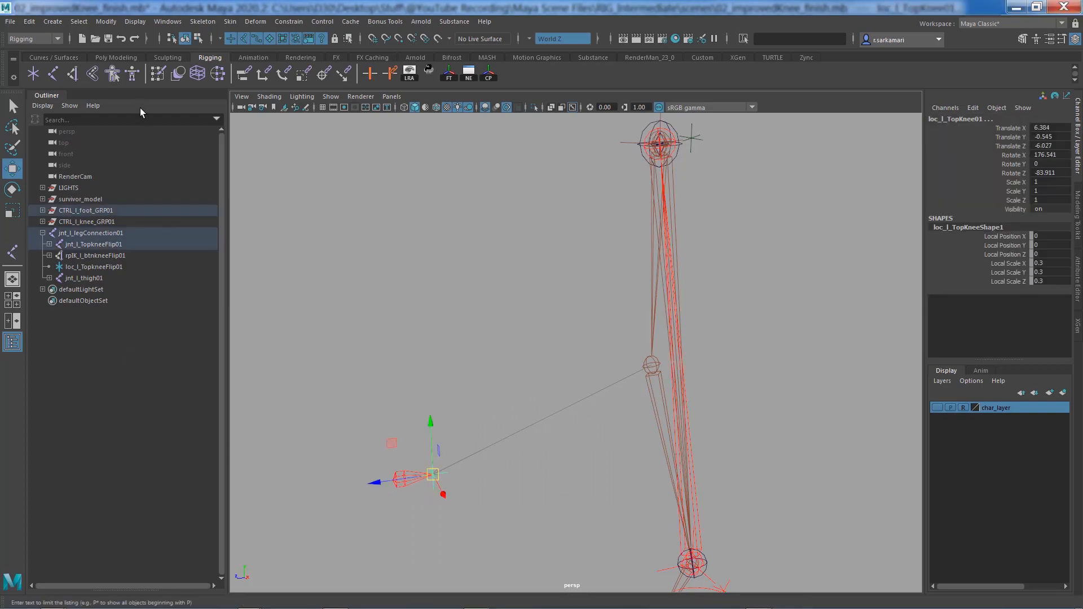
key("f")
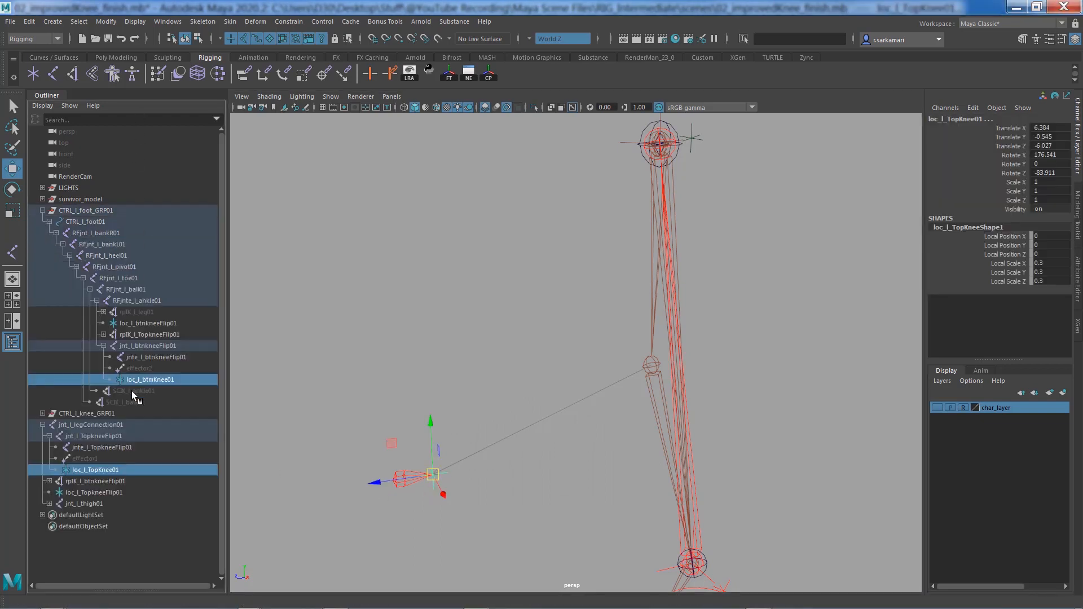
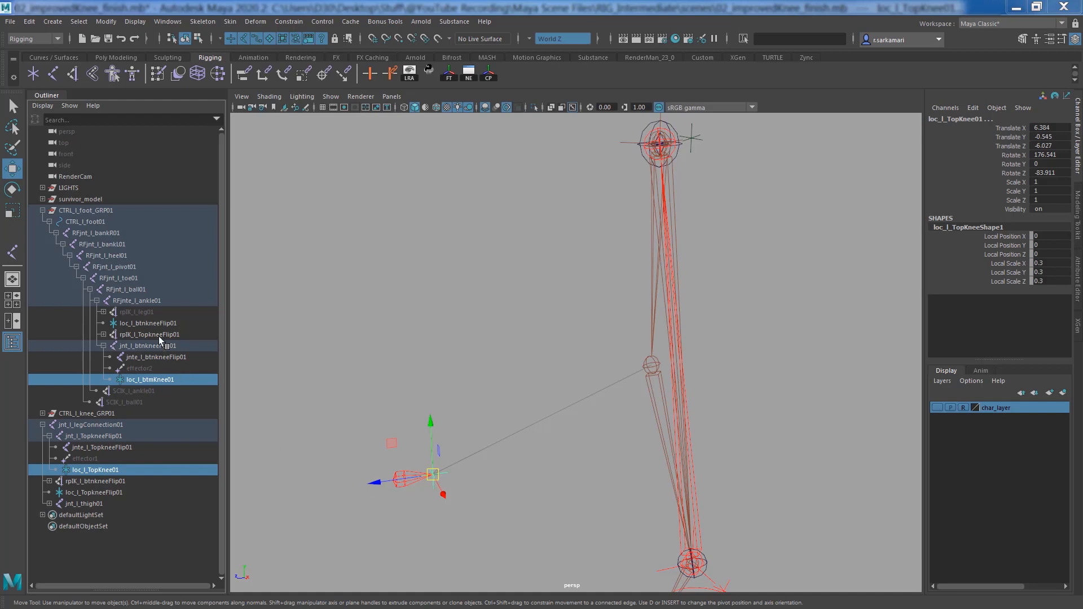
left_click(90, 414, "ctrl")
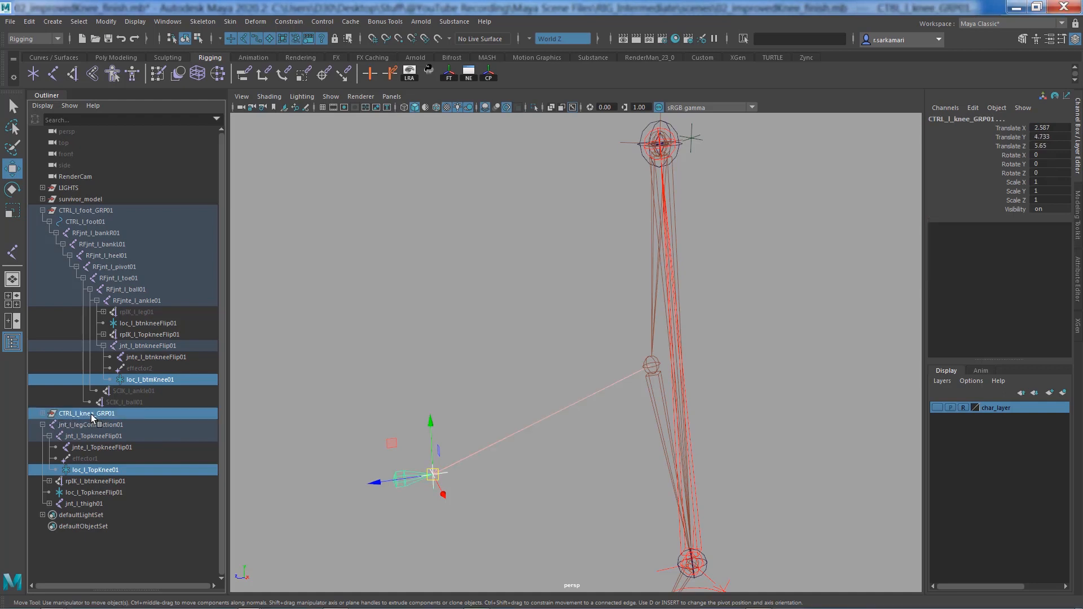
left_click(43, 414)
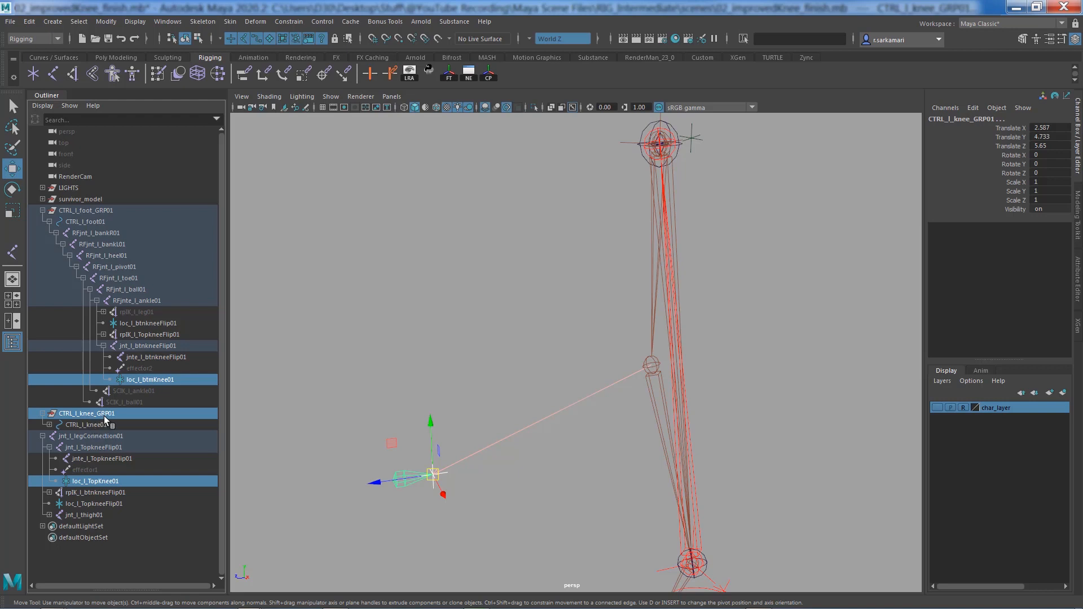
left_click(289, 21)
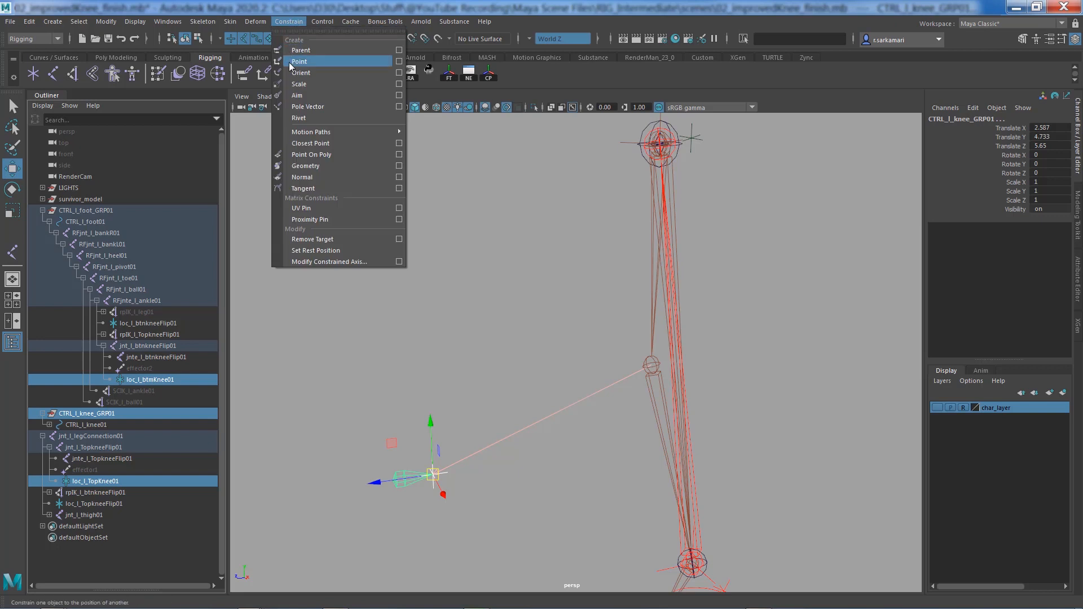
left_click(399, 61)
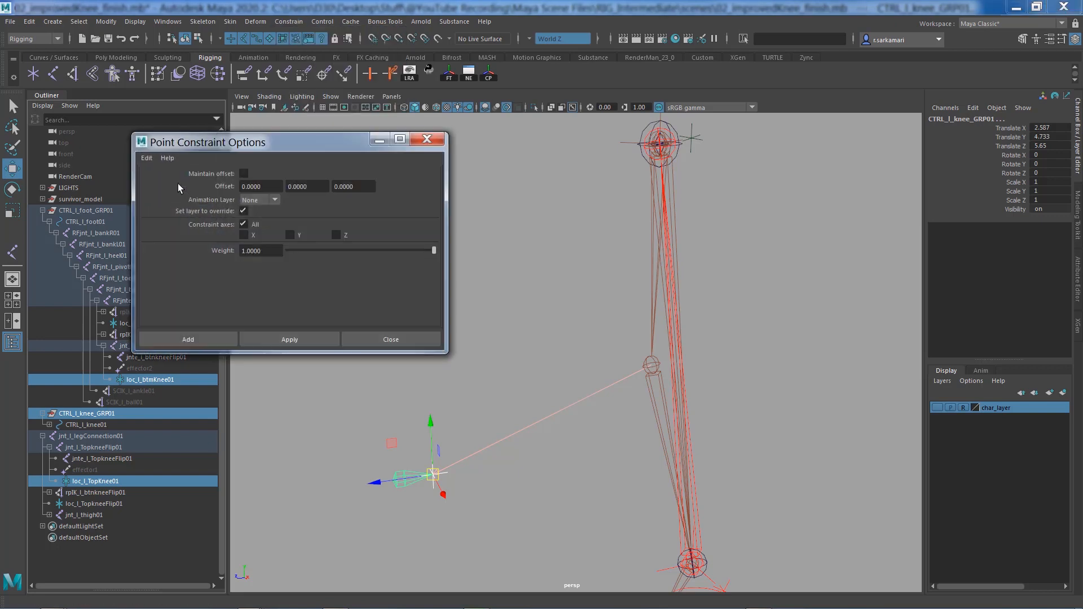
left_click(144, 158)
left_click(179, 180)
left_click(203, 341)
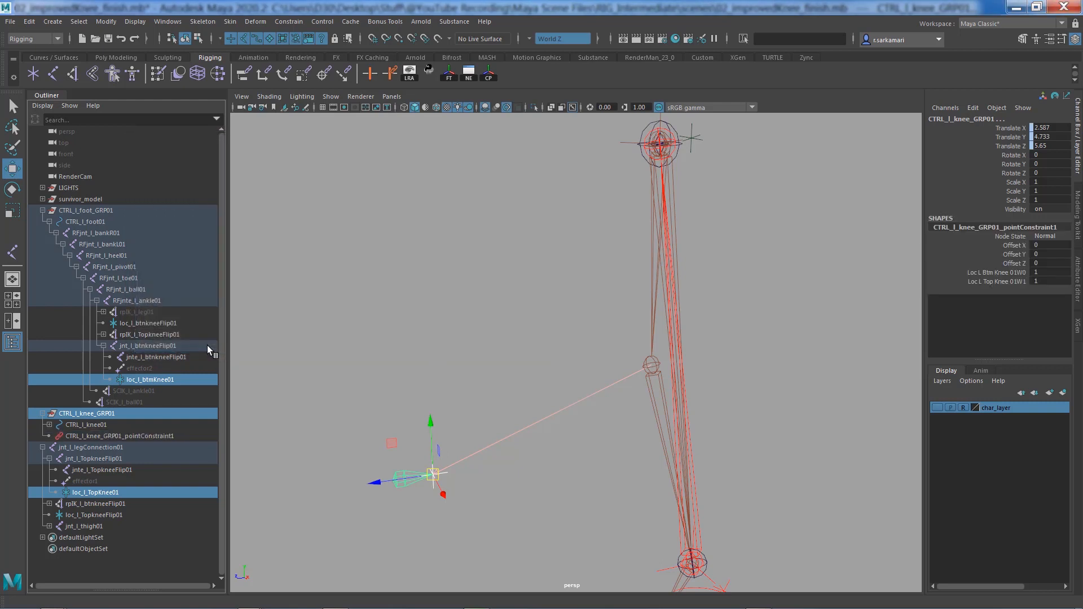
left_click(414, 364)
With the character mesh temporarily shown, test the knee setup by raising the left foot control forward, and undo the move.
scroll(425, 368, "down", 2)
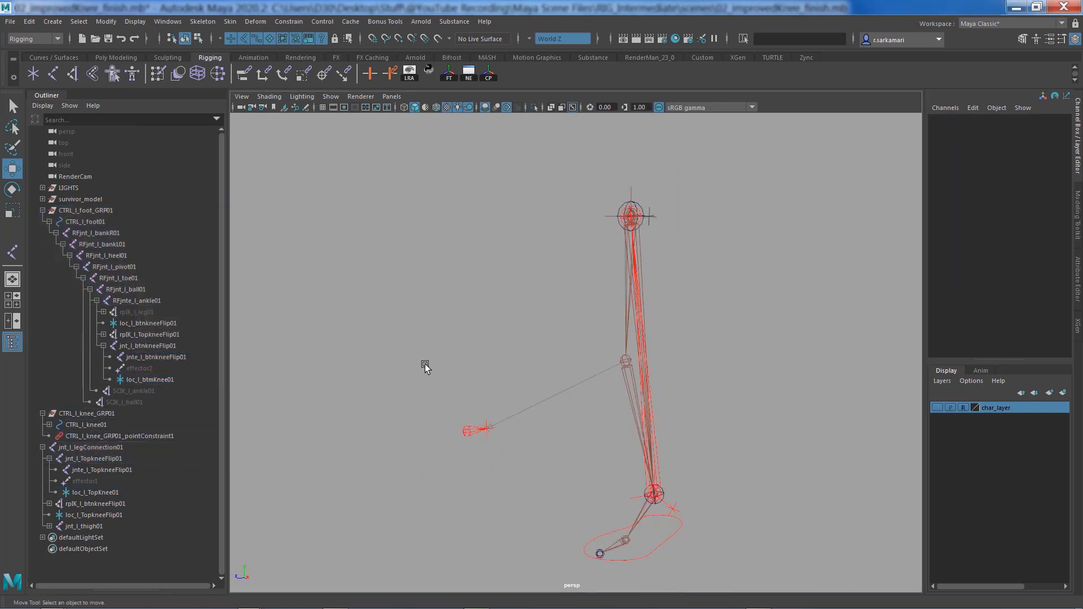
scroll(431, 378, "up", 1)
scroll(442, 429, "down", 1)
left_click_drag(447, 537, 434, 527, "alt")
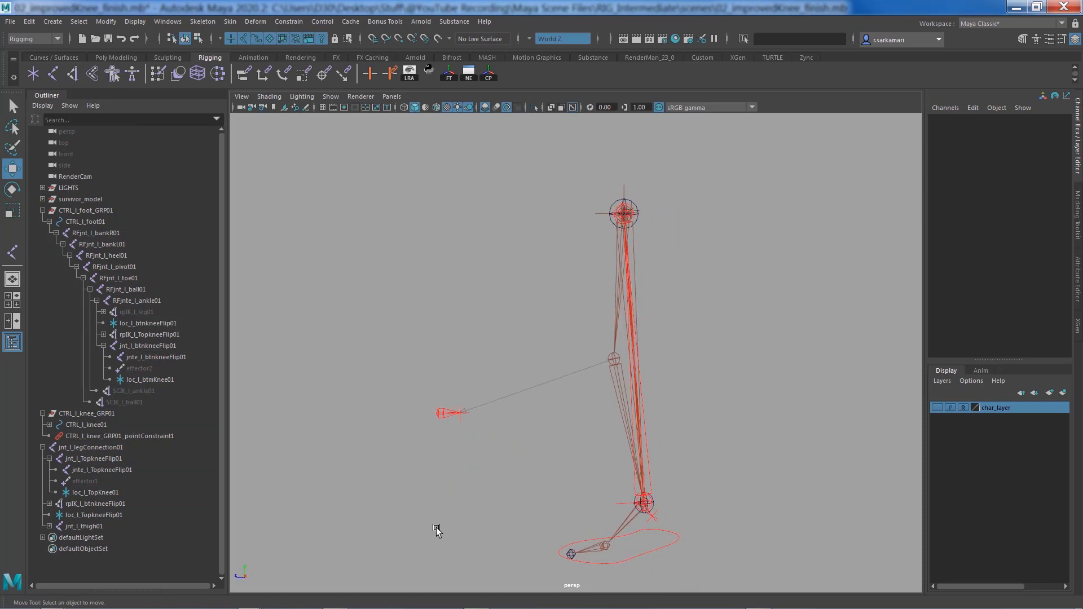
left_click(937, 408)
right_click_drag(715, 512, 637, 537, "alt")
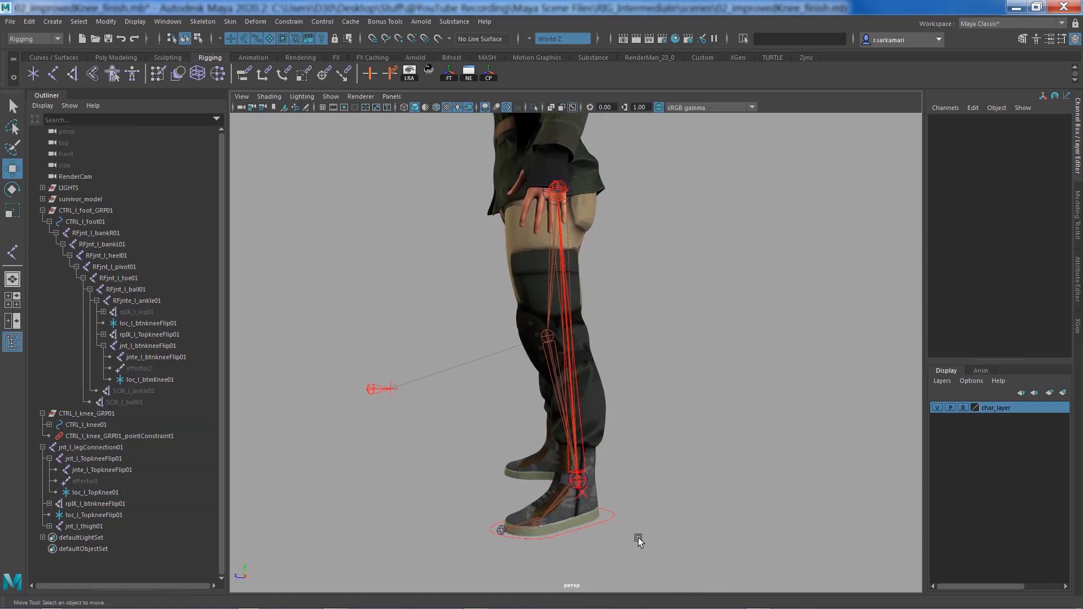
left_click(611, 513)
left_click_drag(549, 523, 368, 271)
key("ctrl+z")
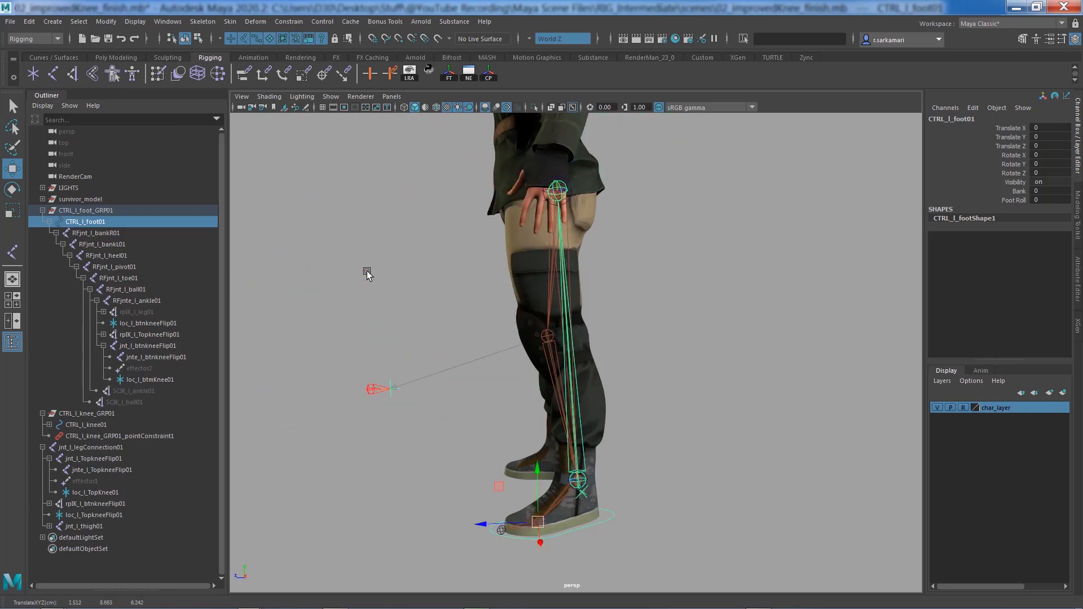
left_click(367, 333)
left_click_drag(366, 333, 445, 333, "alt")
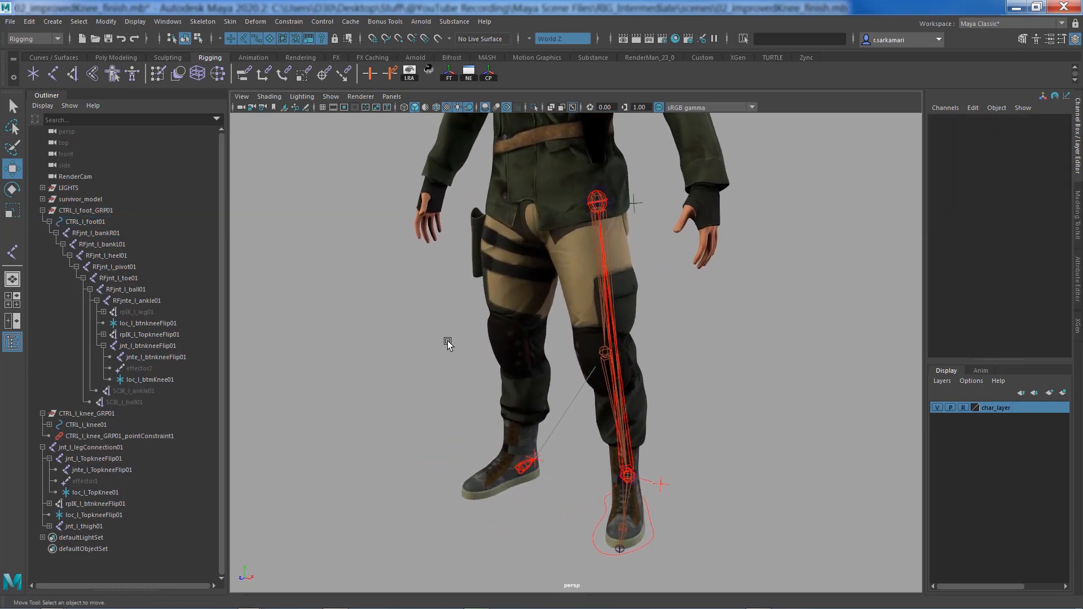
left_click(937, 408)
Set Local Scale X, Y and Z of loc_l_TopkneeFlip01 and loc_l_btnkneeFlip01 to 0.
left_click(633, 199)
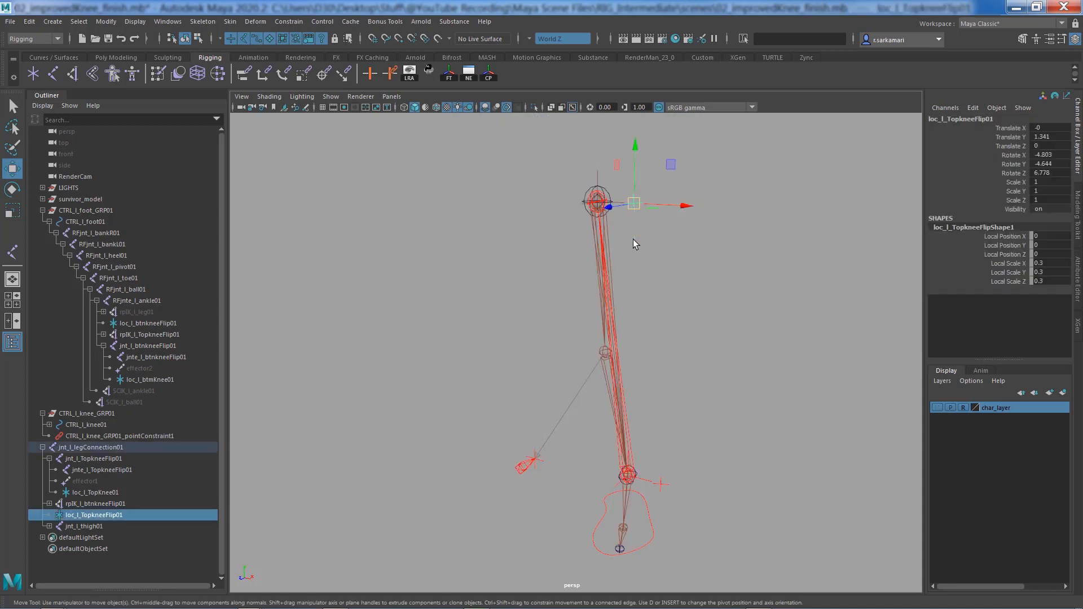
left_click(665, 485, "shift")
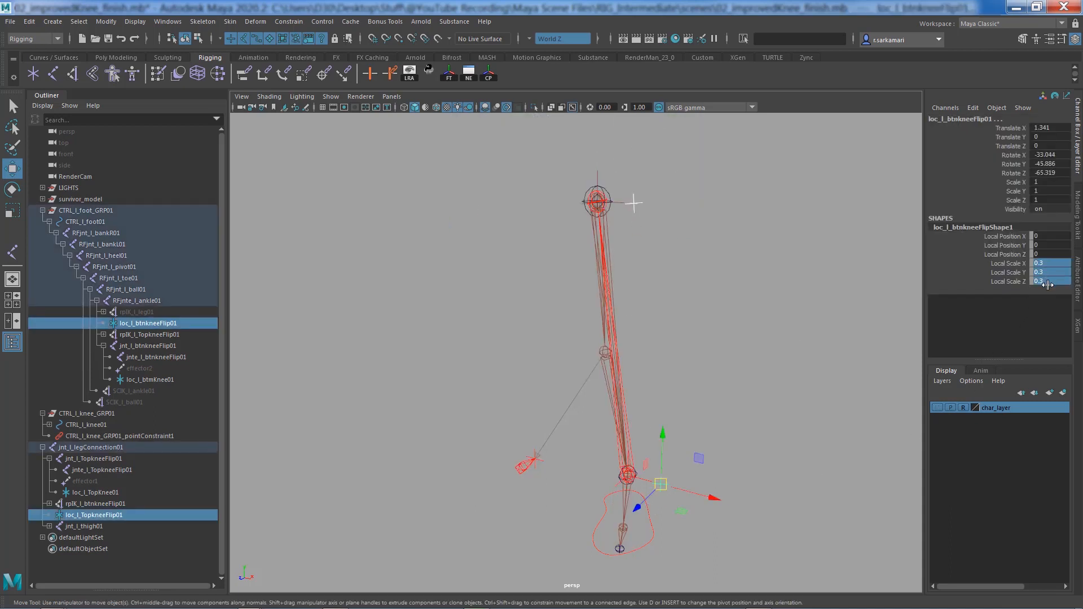
mouse_move(1046, 281)
left_mouse_down()
mouse_move(1047, 263)
mouse_move(1049, 281)
left_mouse_up()
Set the joint Draw Style to None for jnt_l_TopkneeFlip01 and its end joint jnte_l_TopkneeFlip01.
left_click_drag(556, 423, 481, 425, "alt")
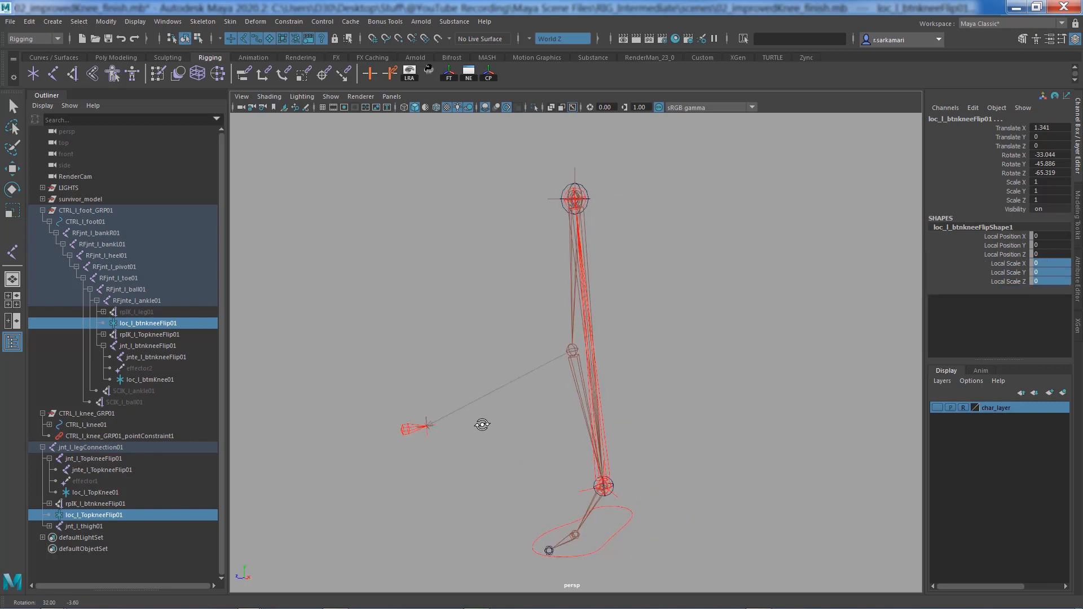
left_click(587, 228)
key("w")
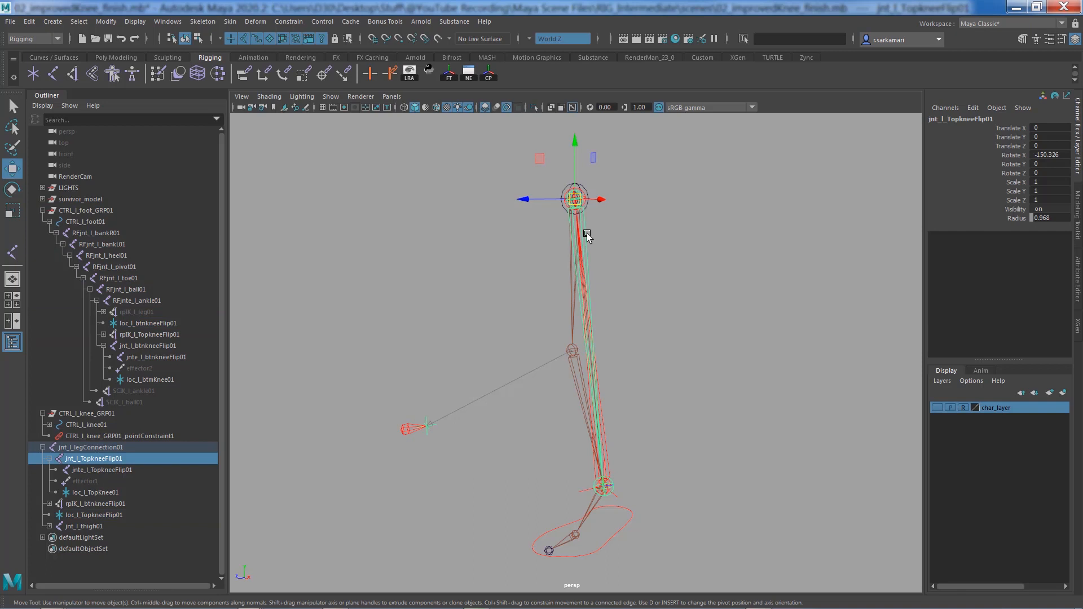
key("ctrl+a")
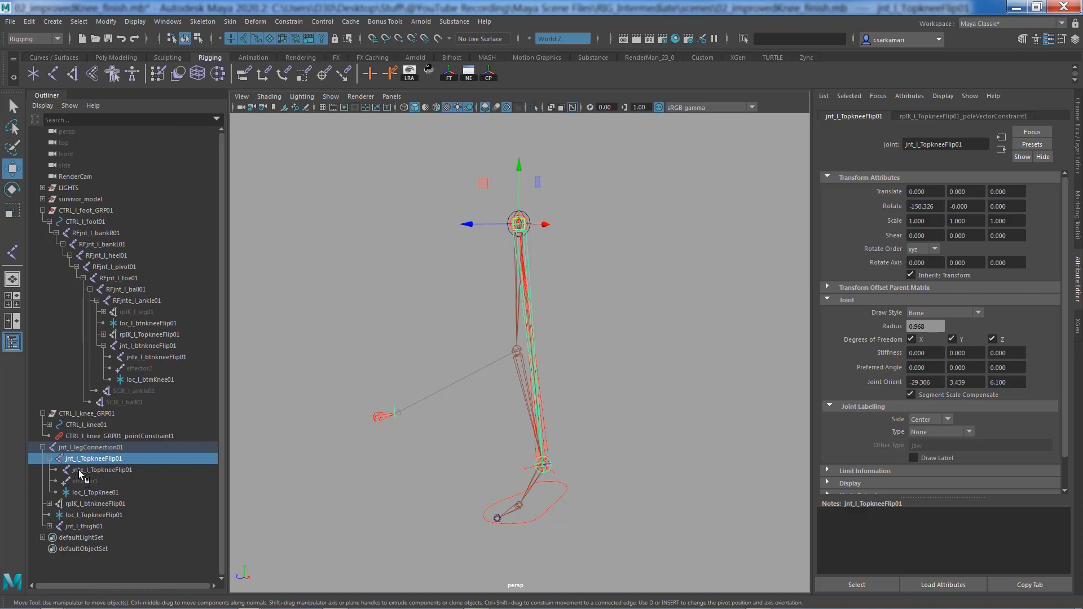
left_click(99, 470, "ctrl")
left_click(953, 313)
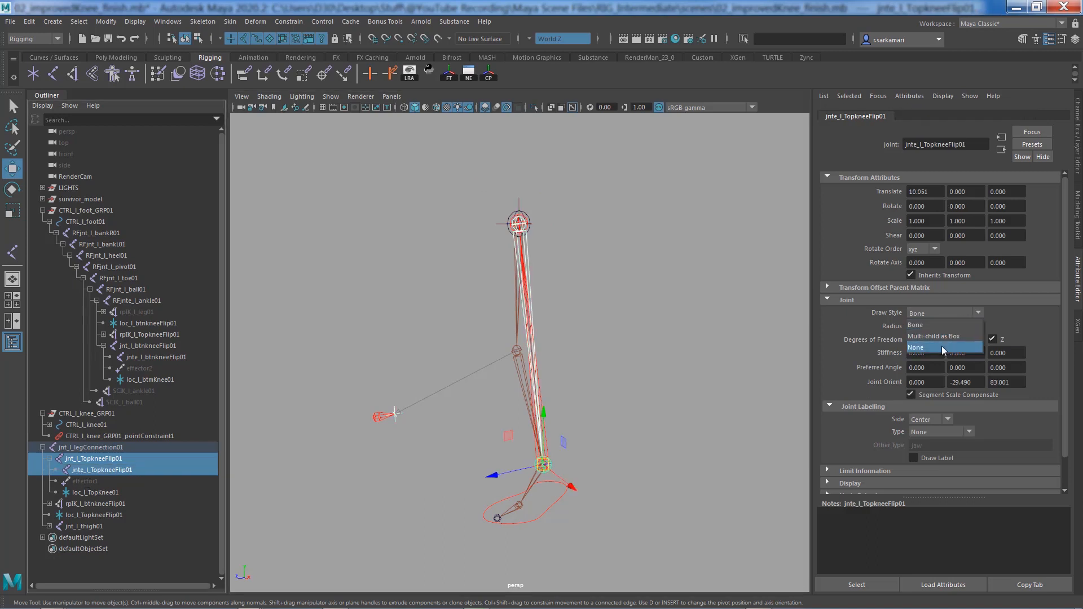
left_click(942, 346)
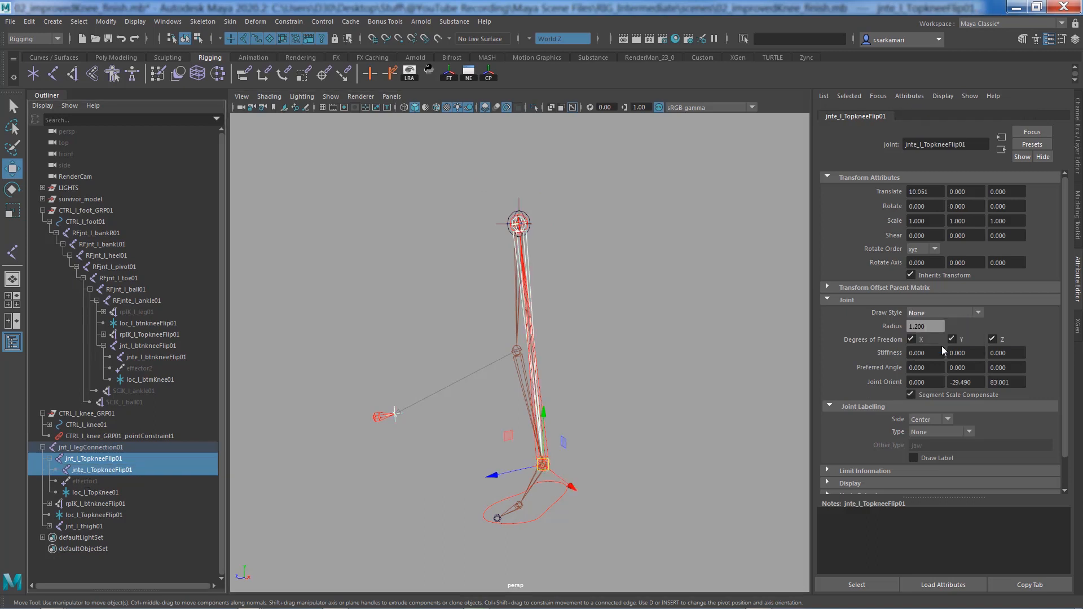
left_click(163, 526)
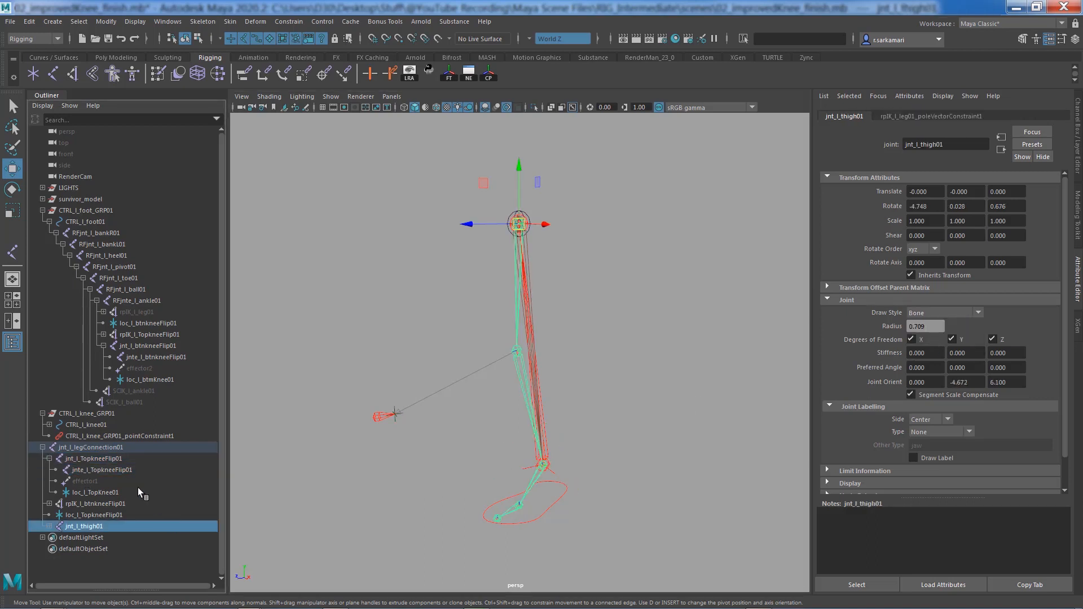
left_click(111, 460)
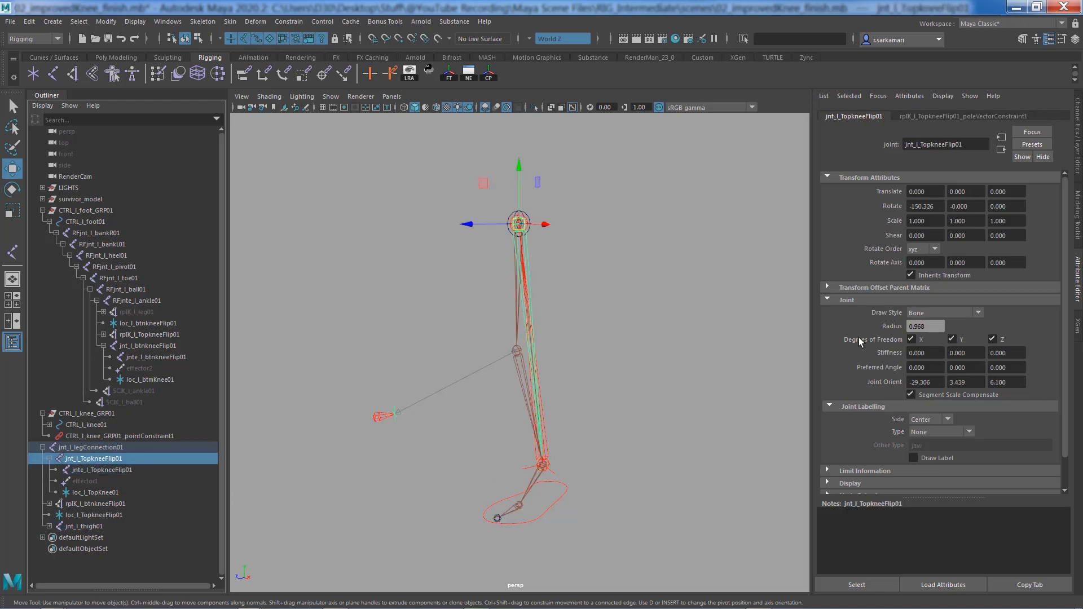
left_click(949, 312)
left_click(925, 350)
Set the joint Draw Style to None for jnt_l_btnkneeFlip01 and its end joint jnte_l_btnkneeFlip01.
left_click(543, 420)
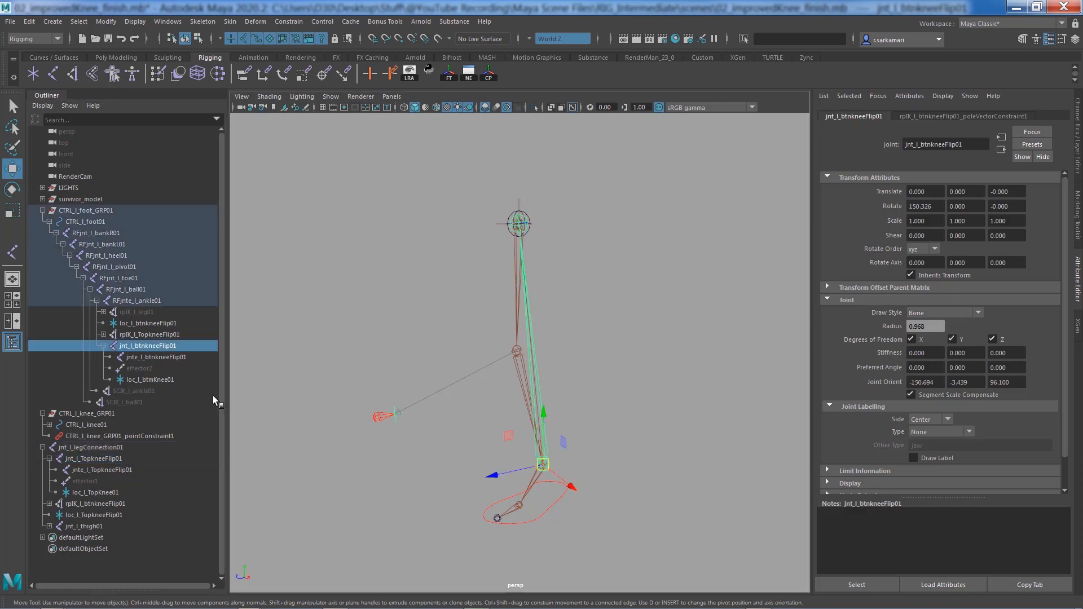
left_click(950, 313)
left_click(938, 344)
left_click(184, 356)
left_click(932, 313)
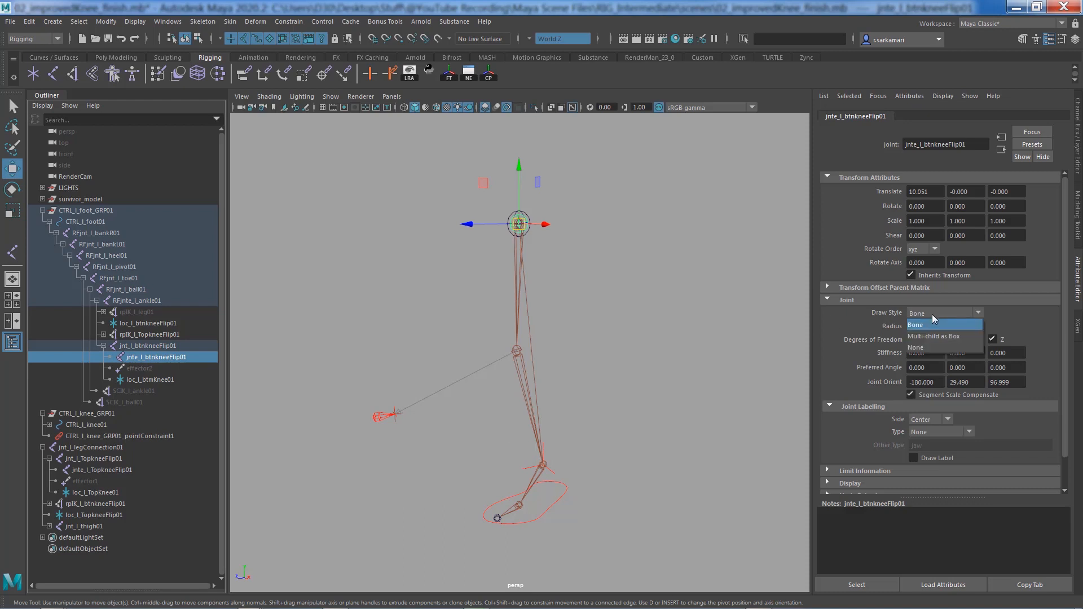
left_click(928, 346)
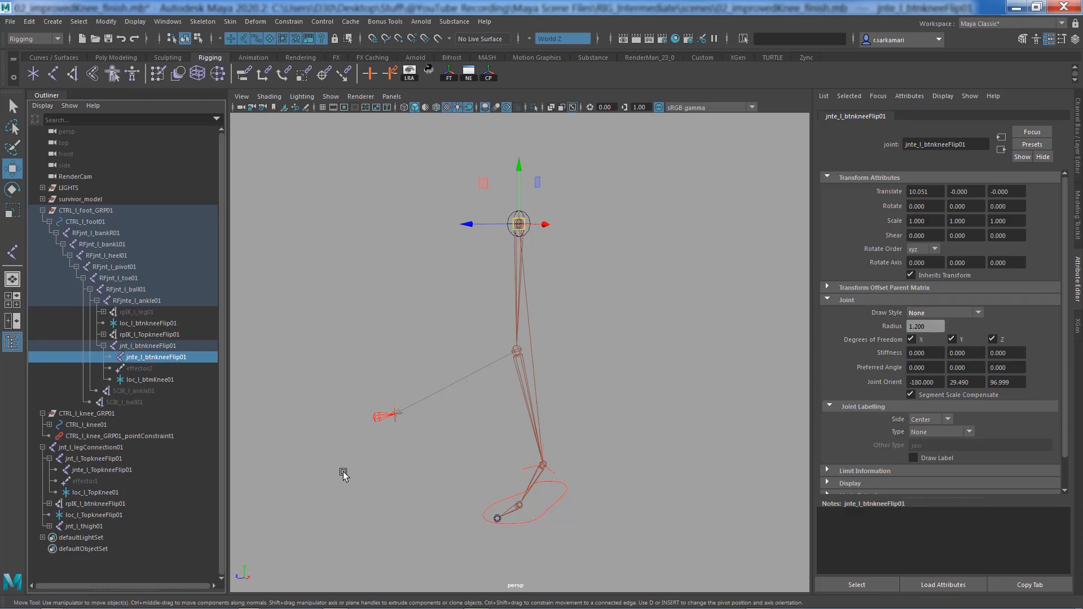
Hide the IK handles rpIK_l_TopkneeFlip01 and rpIK_l_btnkneeFlip01.
left_click(529, 466)
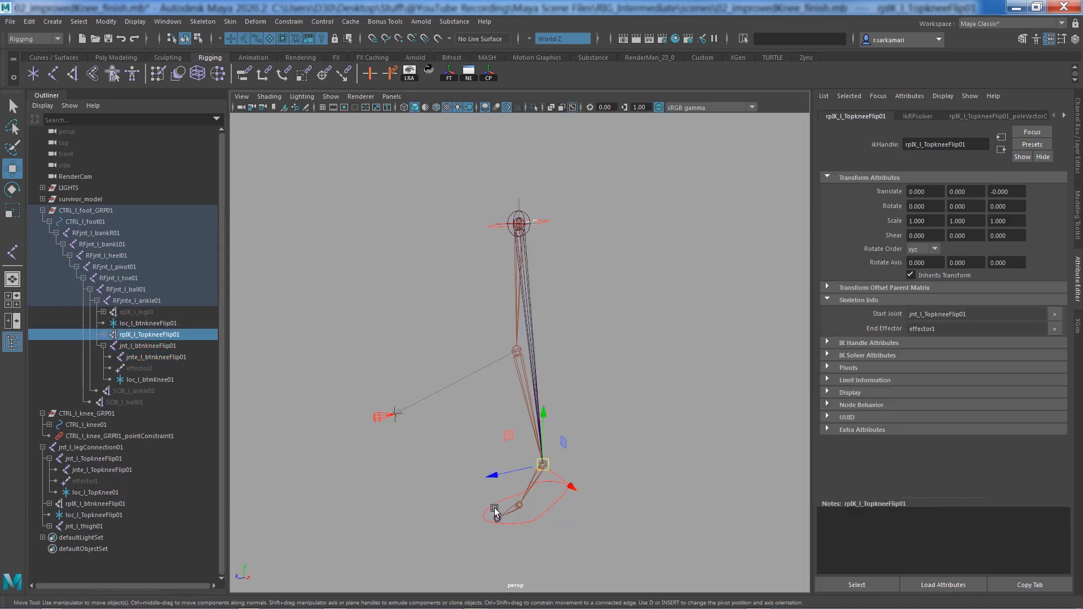
left_click(103, 346)
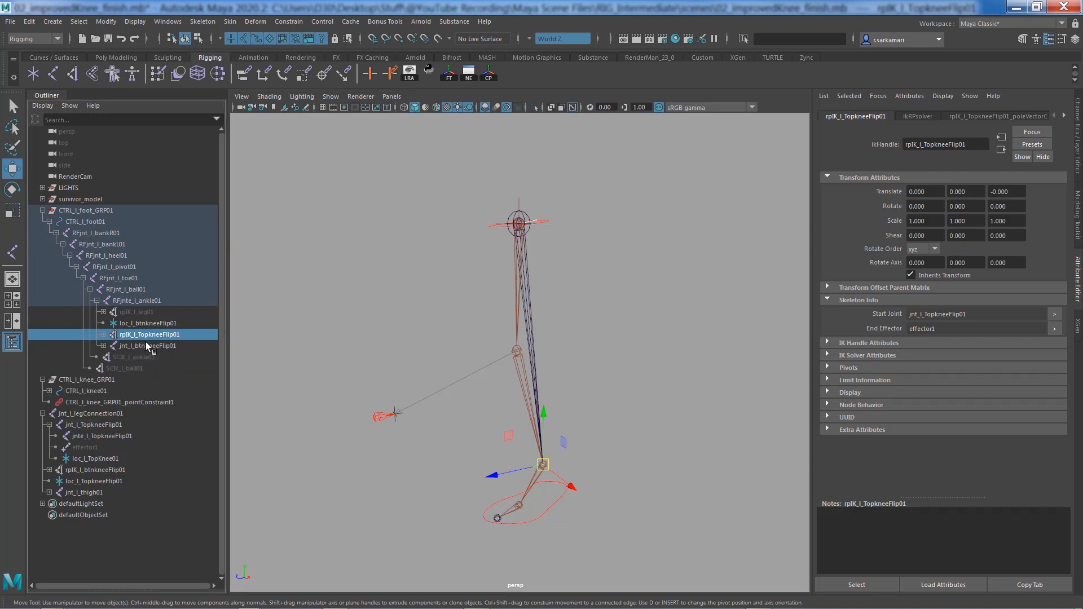
key("ctrl+h")
key("h")
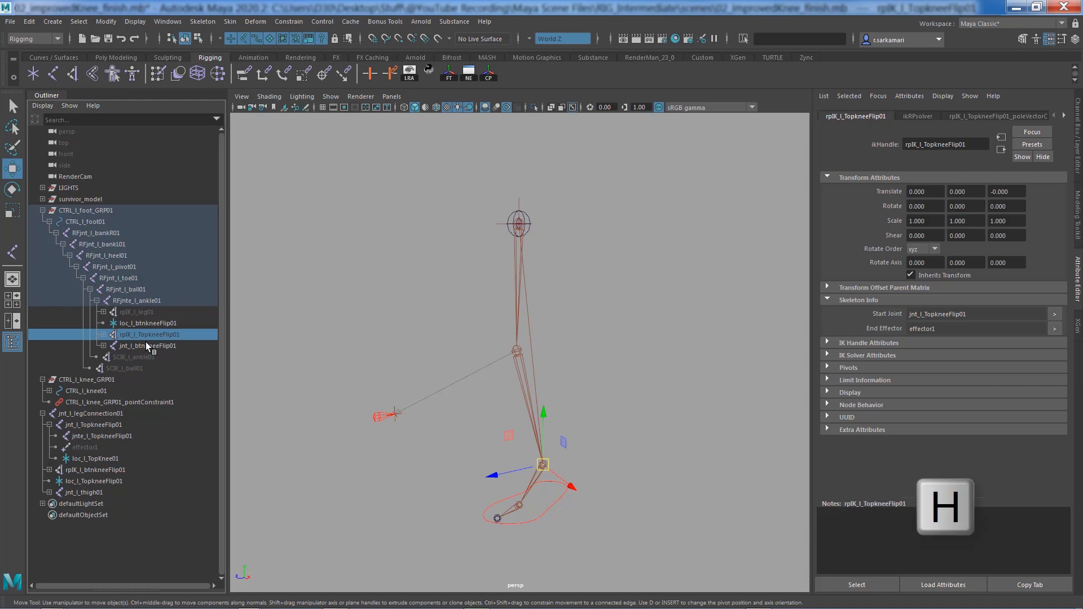
left_click(520, 201)
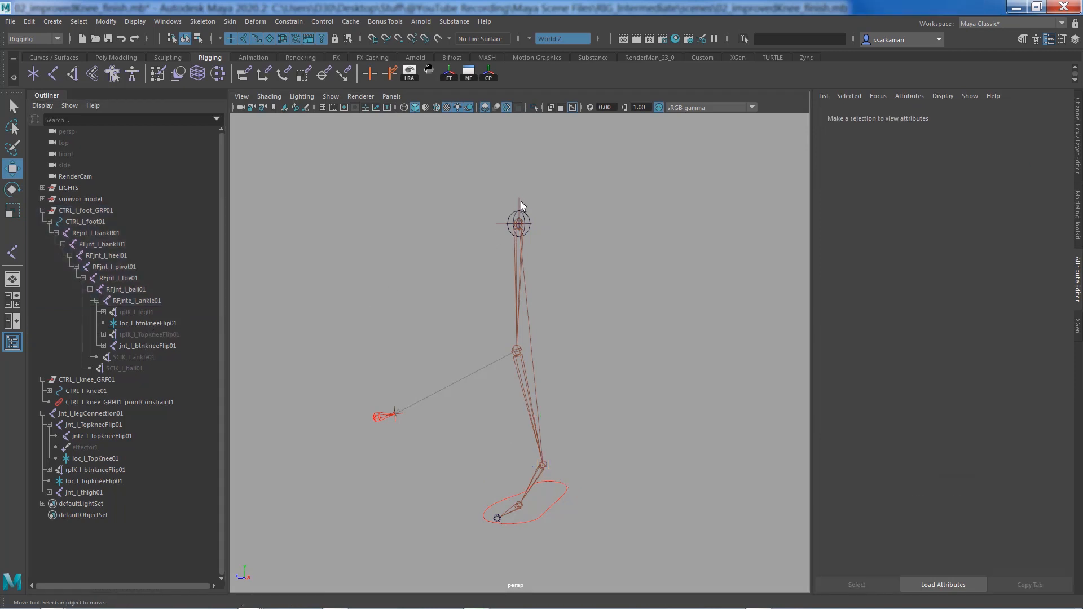
left_click(92, 470)
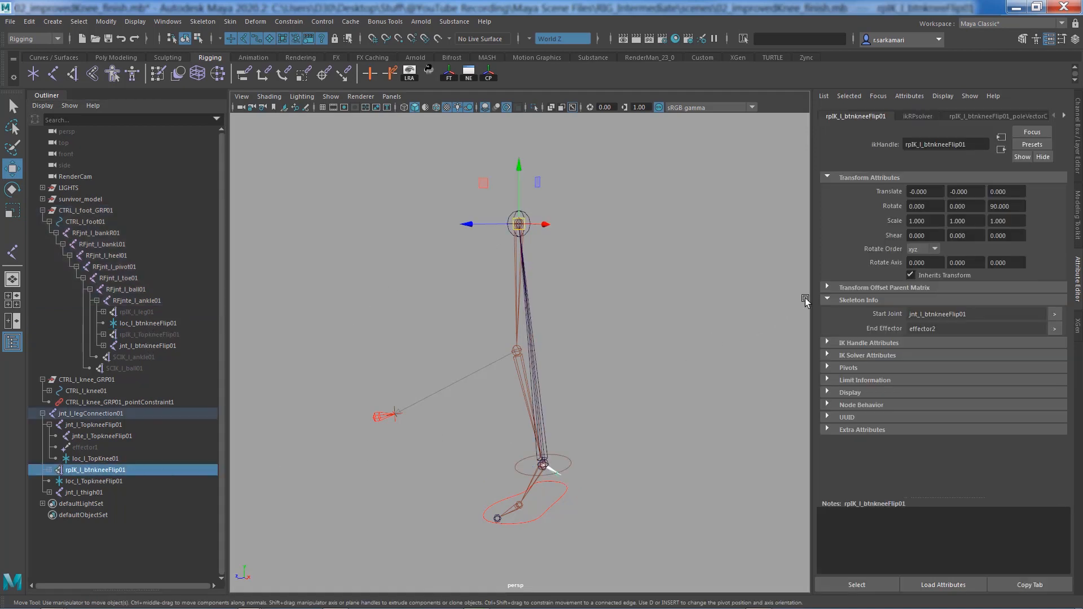
key("h")
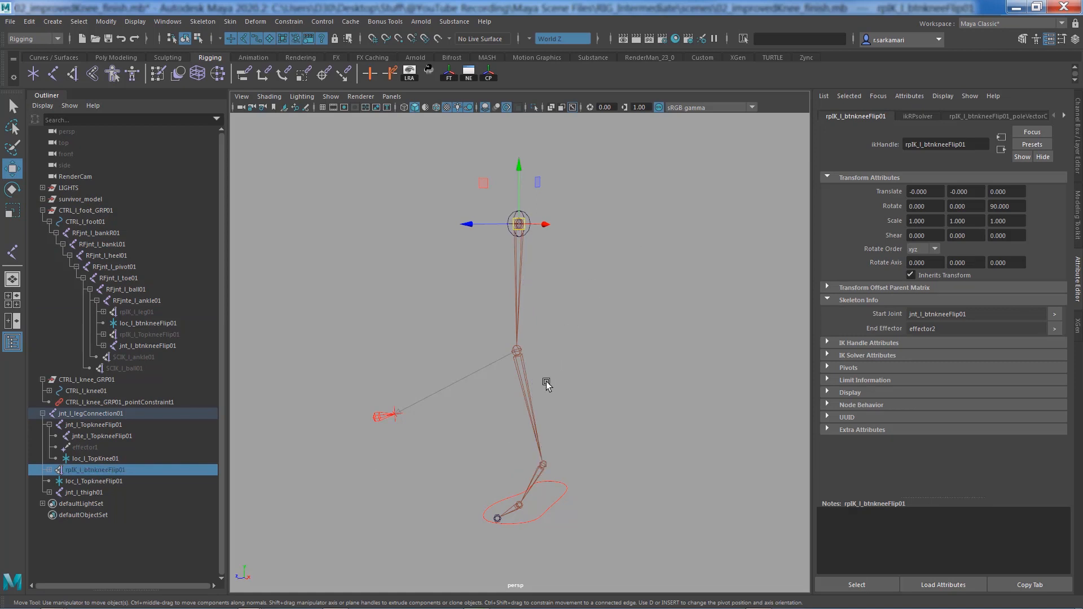
Set Local Scale X, Y and Z of the locators loc_l_TopKnee01 and loc_l_btmKnee01 to 0.
left_click(103, 458)
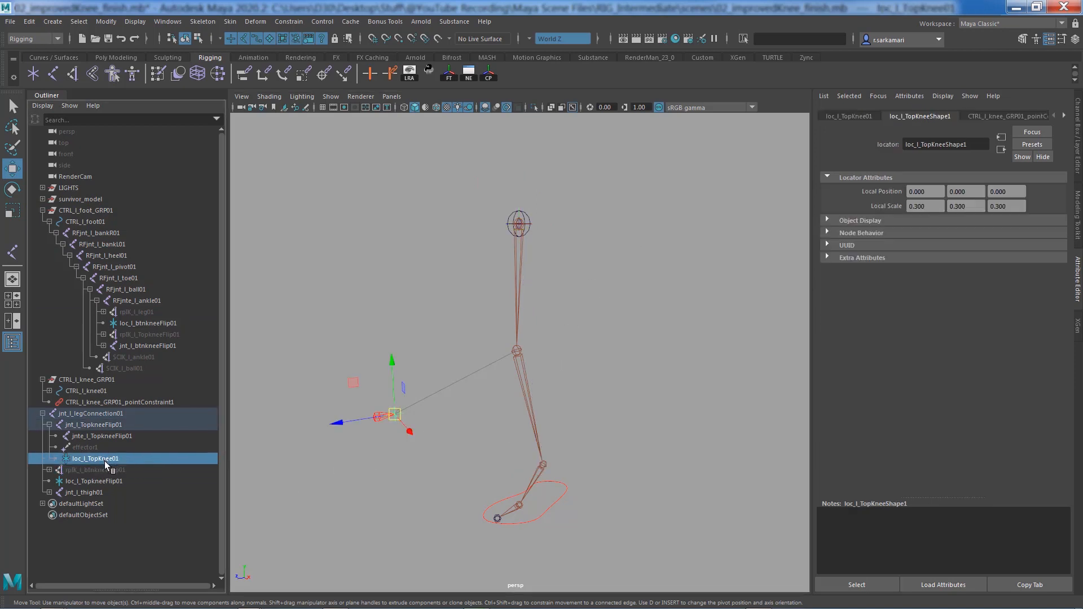
left_click(385, 462)
scroll(389, 460, "up", 3)
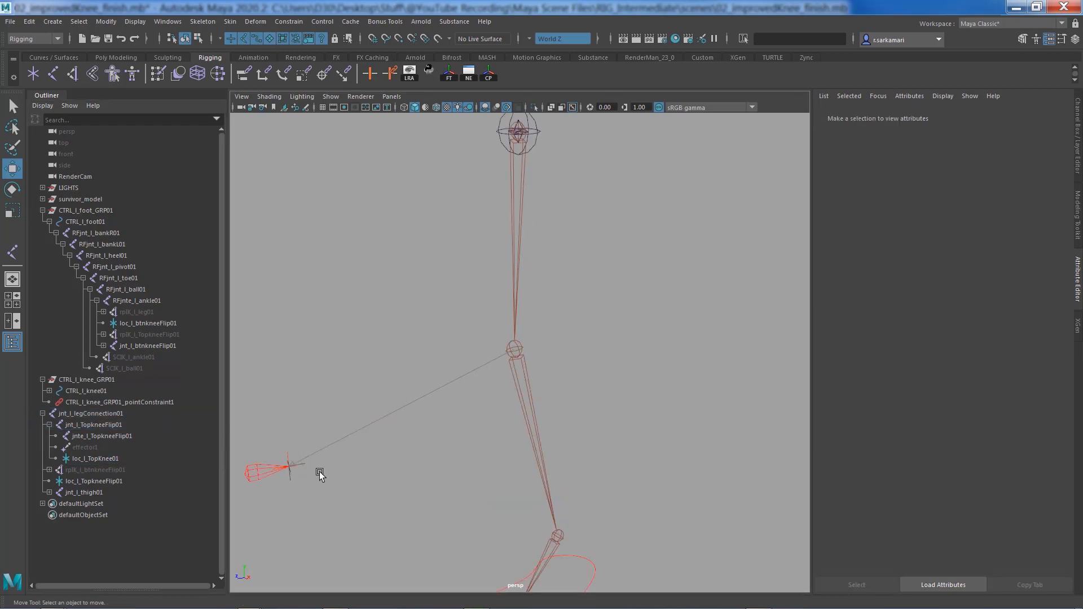
left_click_drag(318, 476, 302, 462)
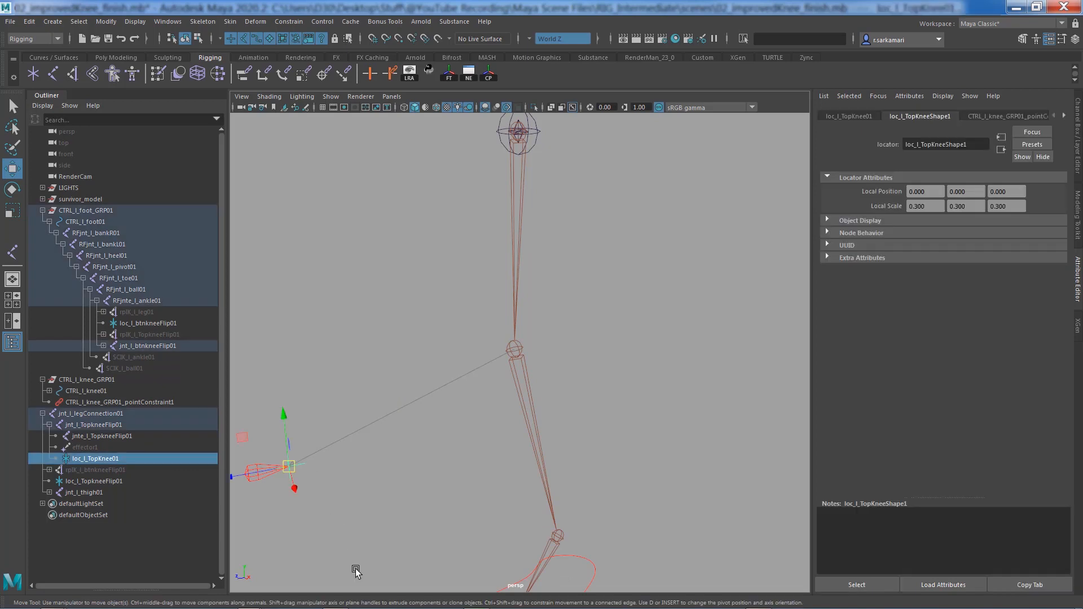
key("ctrl+a")
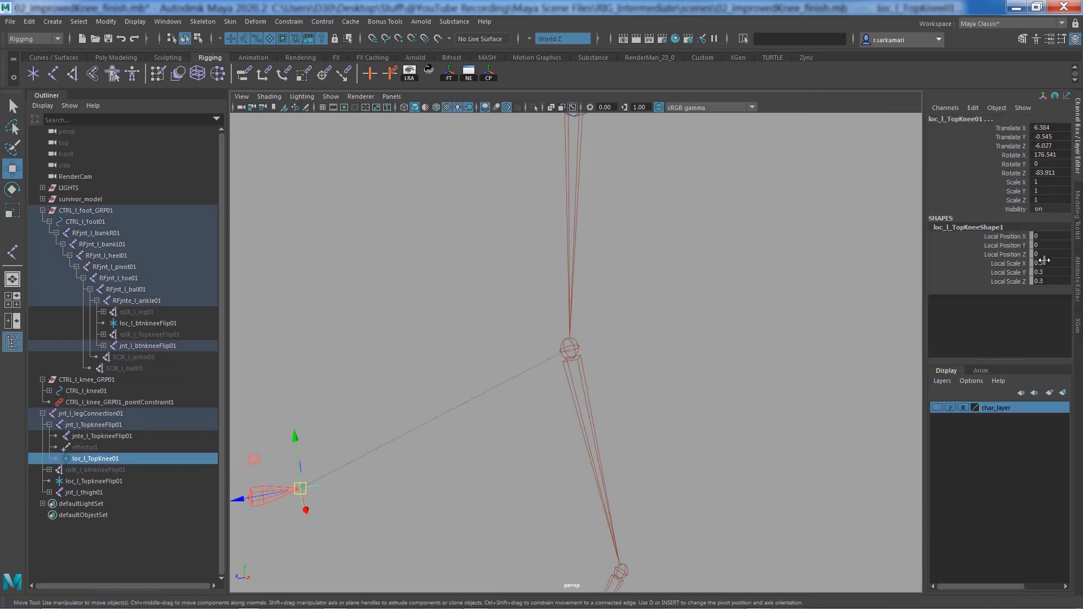
left_click_drag(1044, 263, 1045, 282)
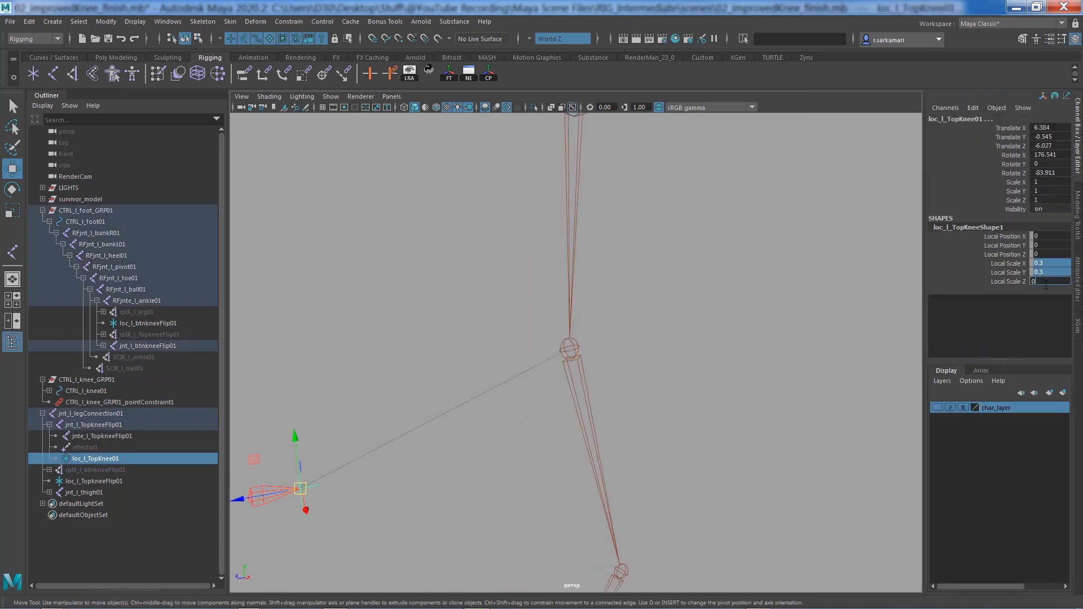
key("Return")
left_click(404, 511)
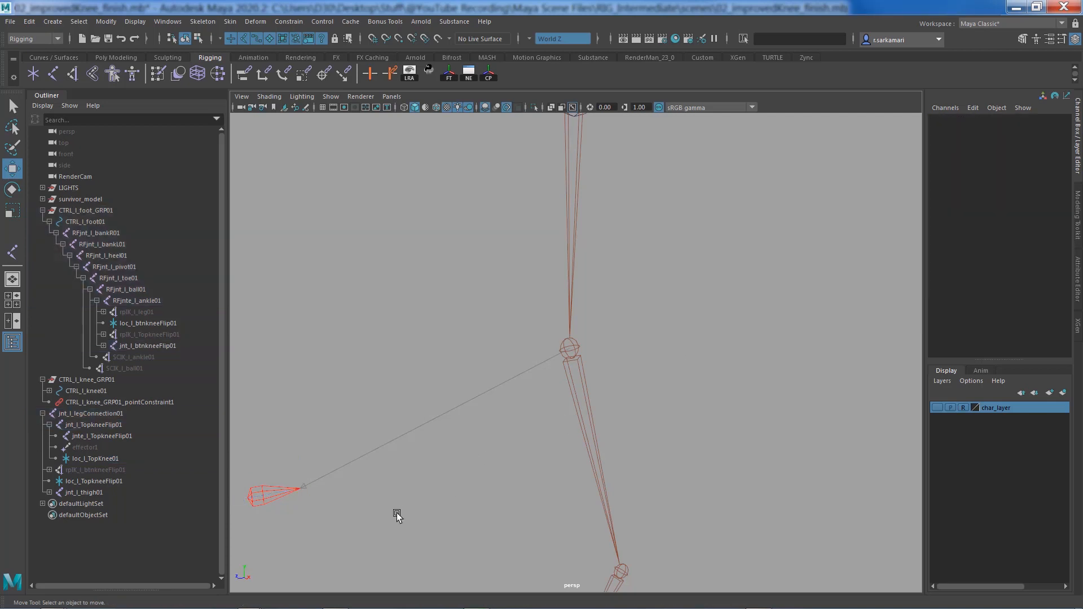
Make the character mesh visible through char_layer.
left_click_drag(334, 519, 521, 427, "alt")
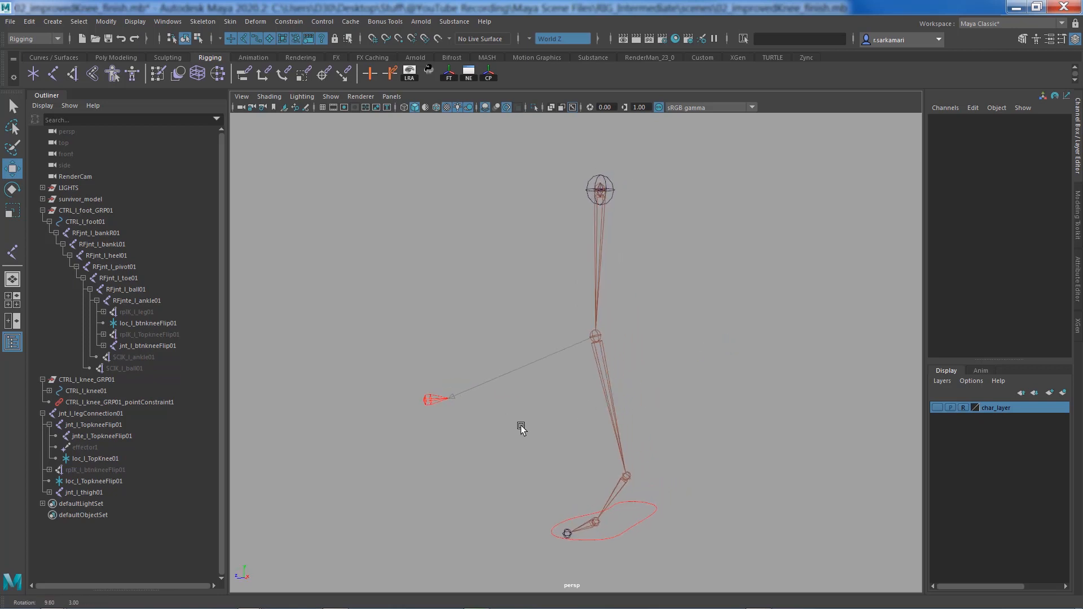
left_click(937, 407)
left_click_drag(746, 417, 671, 422, "alt")
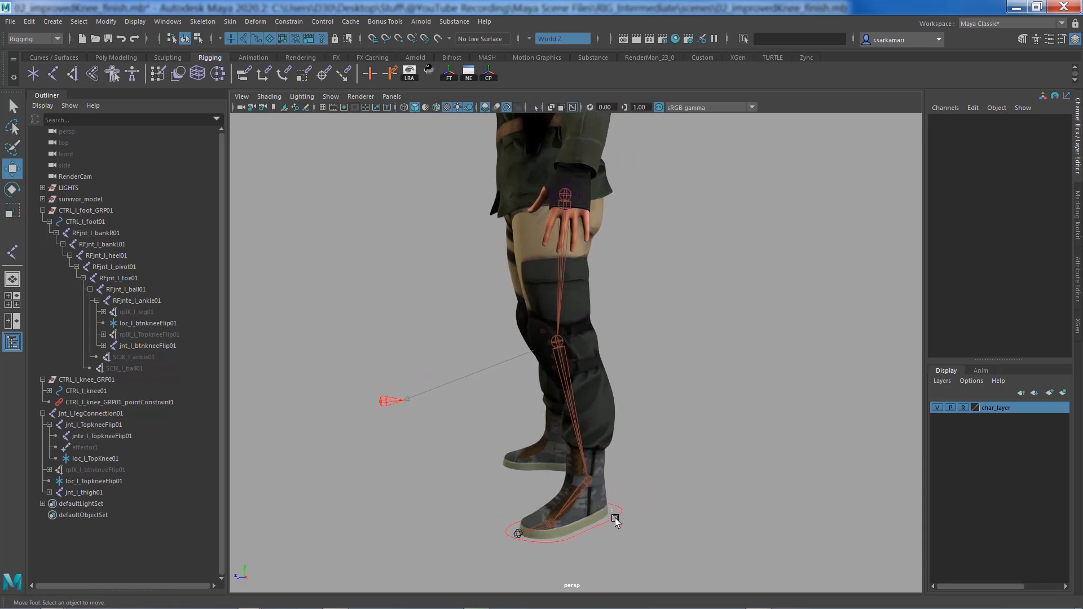
Test the knee by moving CTRL_l_foot01 up and forward and by rotating it about -51 degrees in Y, undoing each change.
left_click(618, 514)
left_click_drag(501, 511, 382, 331, "alt")
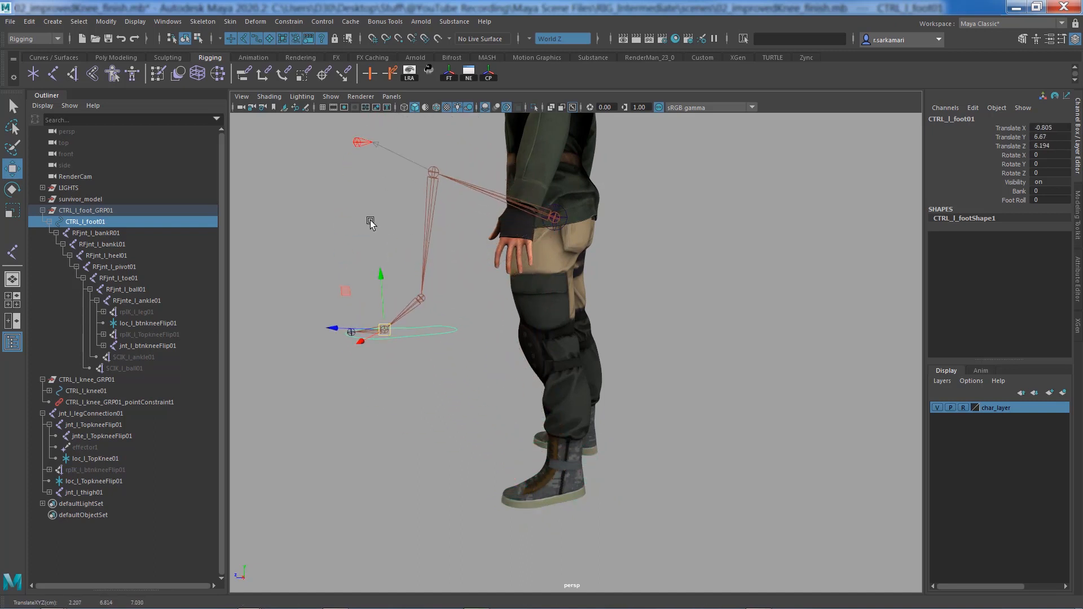
key("ctrl+z")
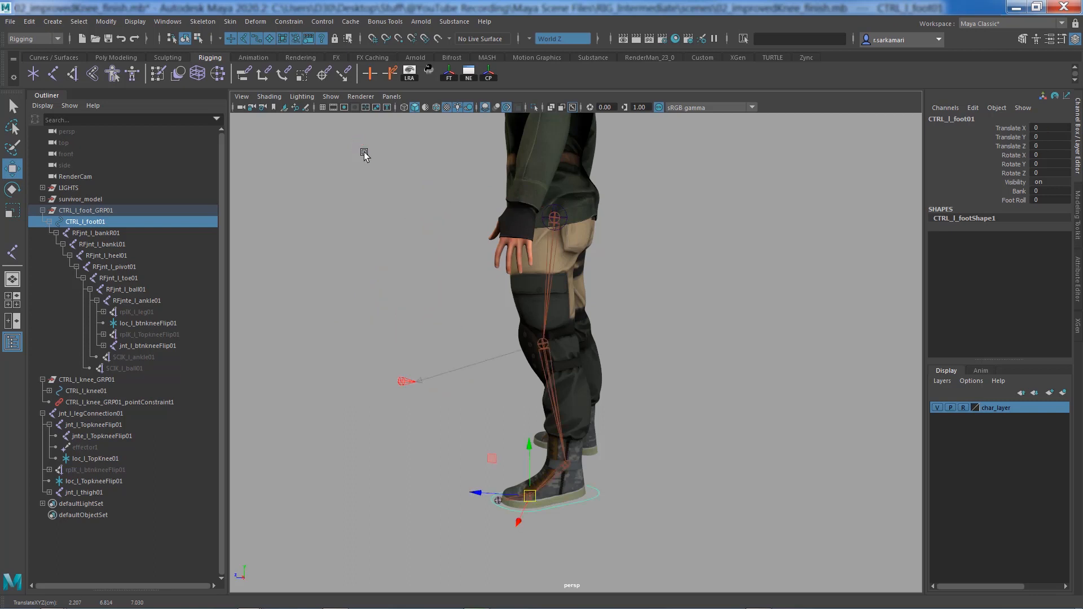
left_click_drag(379, 481, 511, 487, "alt")
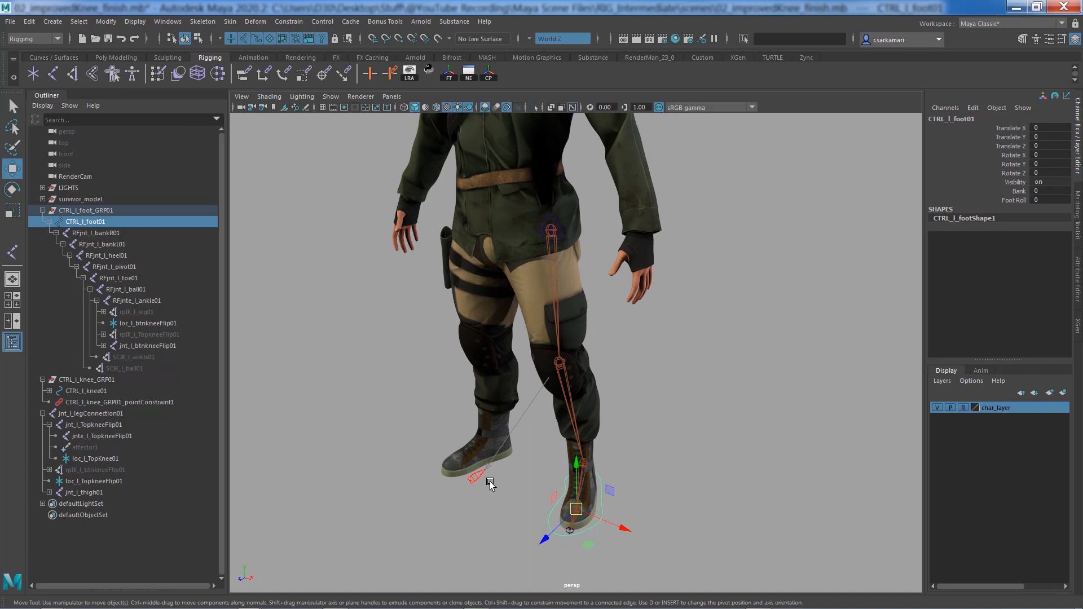
key("e")
left_click_drag(566, 546, 528, 526)
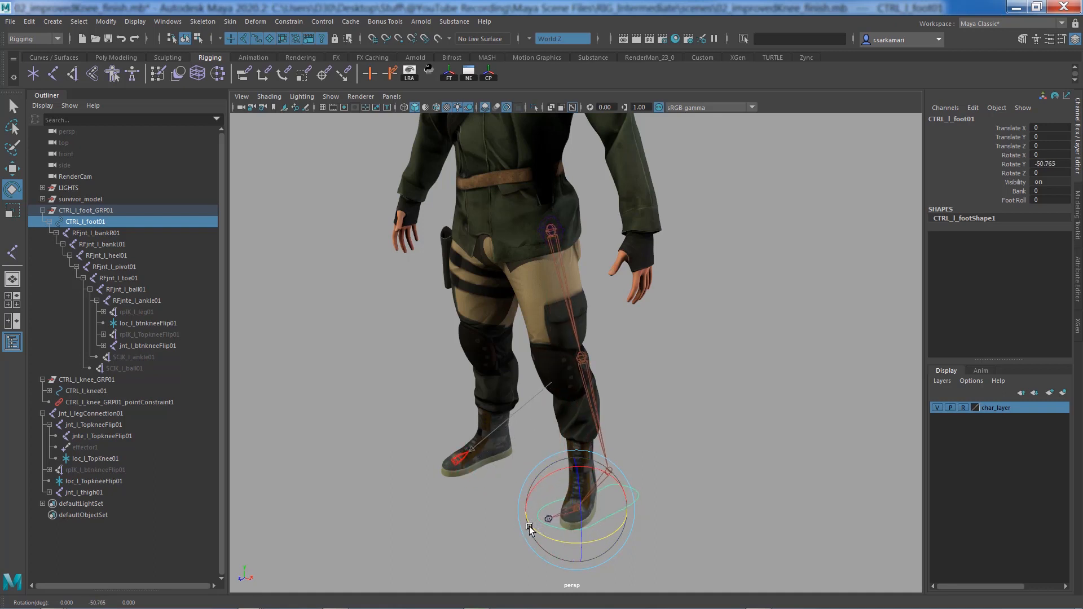
key("ctrl+z")
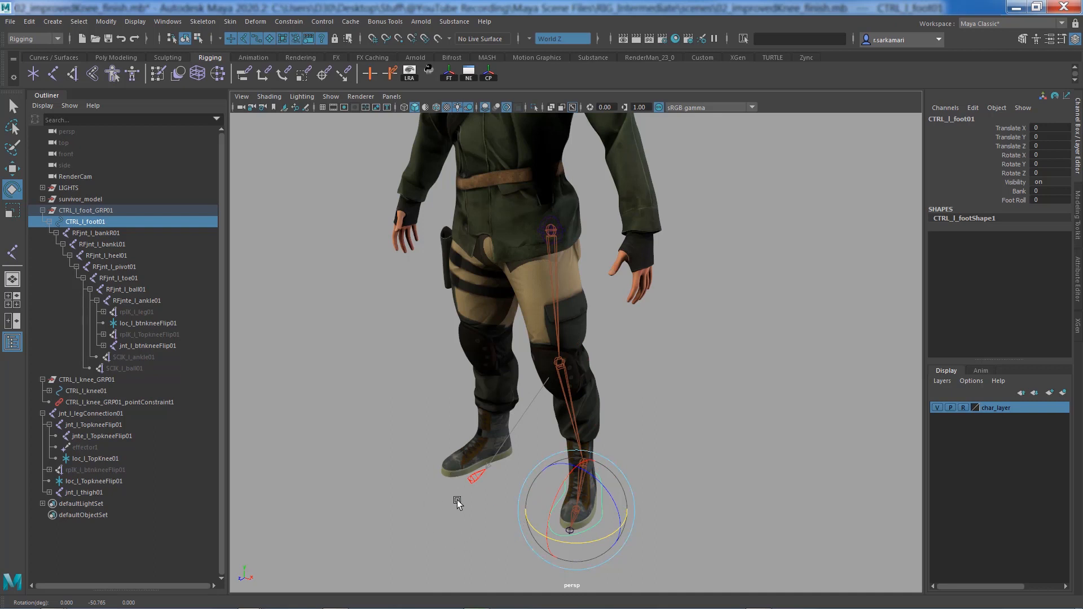
Examine the full character with the cleaned-up left leg rig from the side and front.
left_click_drag(442, 549, 357, 540, "alt")
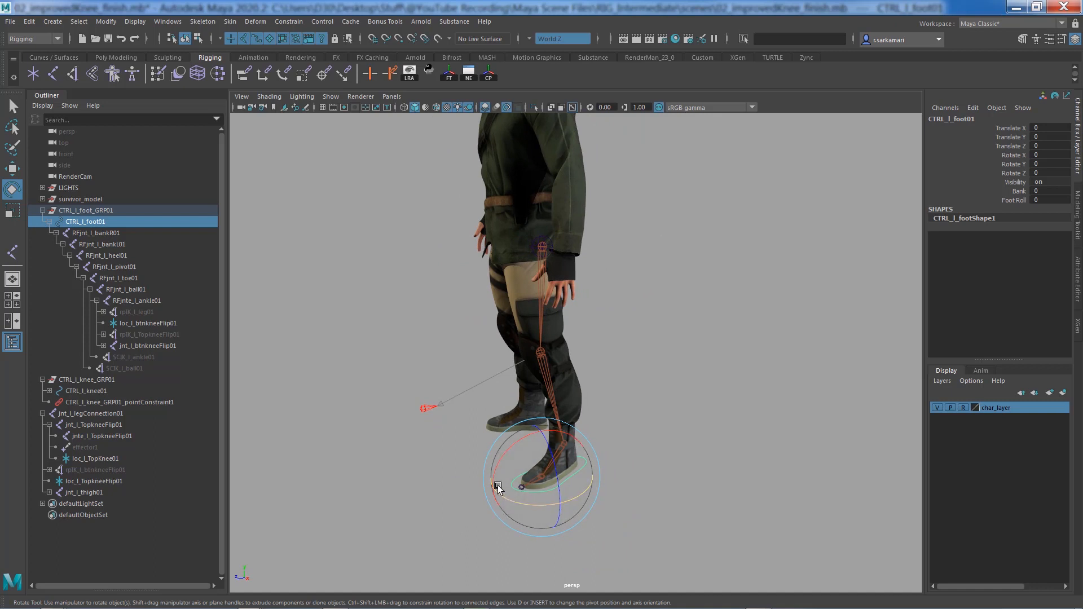
key("q")
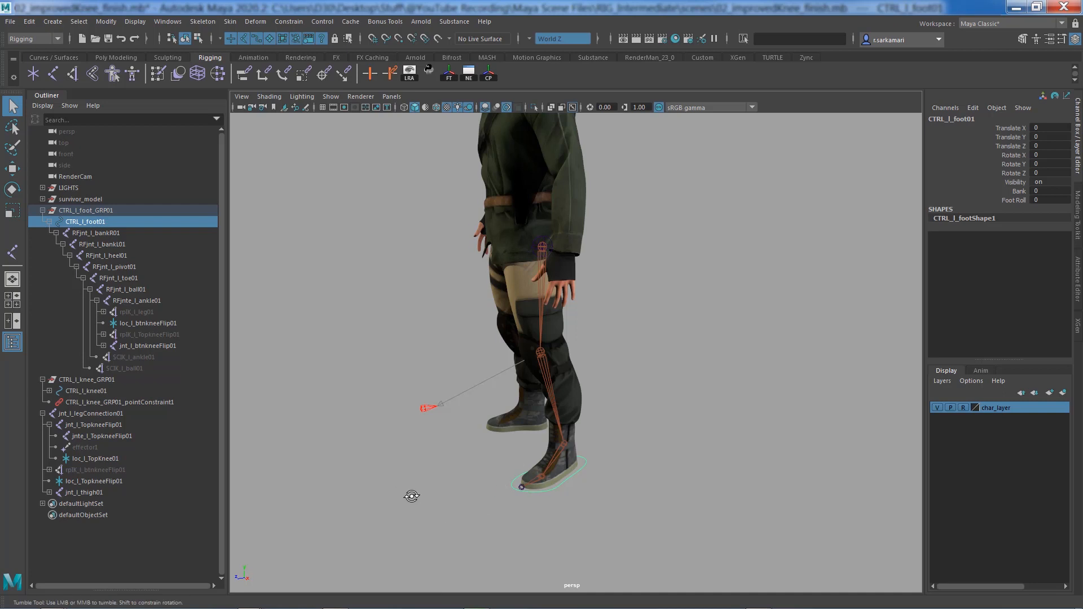
left_click_drag(411, 496, 436, 502, "alt")
middle_click_drag(436, 502, 436, 507, "alt")
right_click_drag(466, 499, 439, 496, "alt")
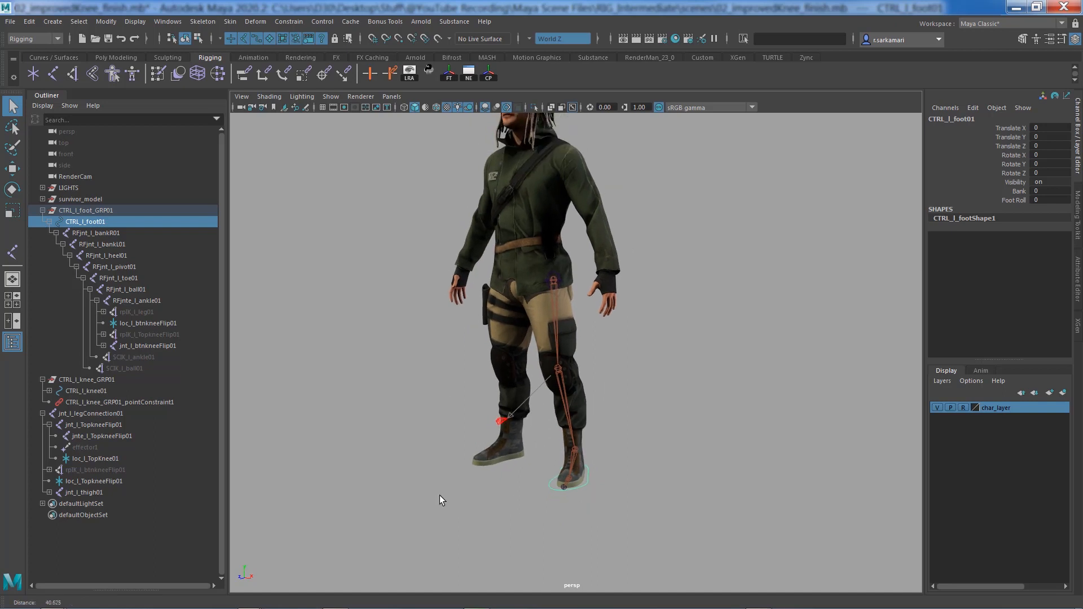
middle_click_drag(450, 500, 472, 530, "alt")
left_click_drag(460, 513, 478, 525, "alt")
middle_click_drag(479, 526, 486, 537, "alt")
scroll(496, 526, "down", 1)
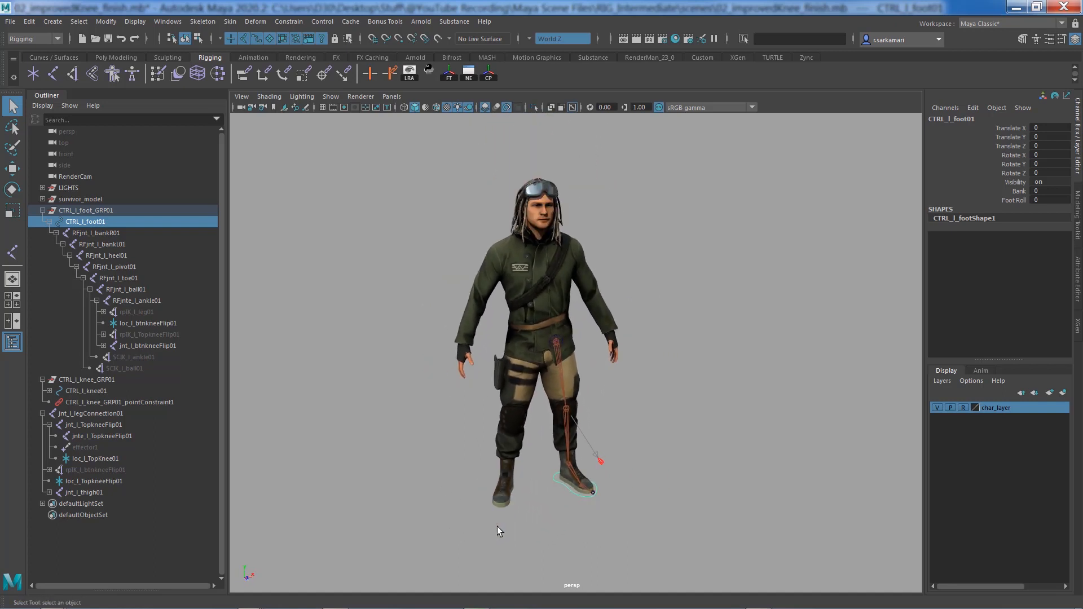
right_click_drag(538, 528, 581, 529, "alt")
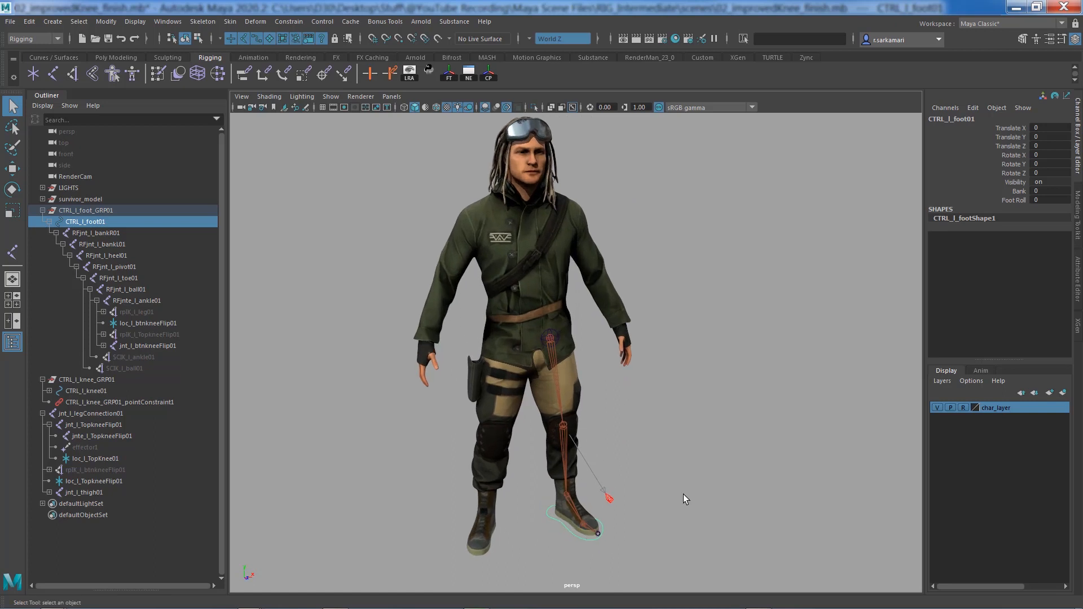